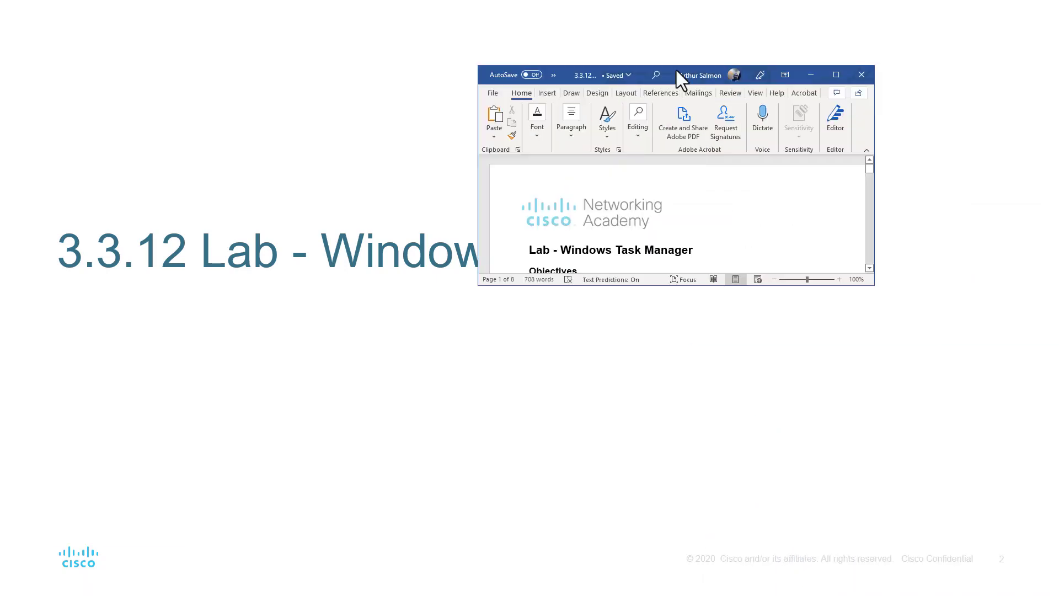
# Step: Maximize the lab handout, highlight the Part 1–3 headings, and scroll down to Part 2: Working in the Services tab
pyautogui.click(654, 124)
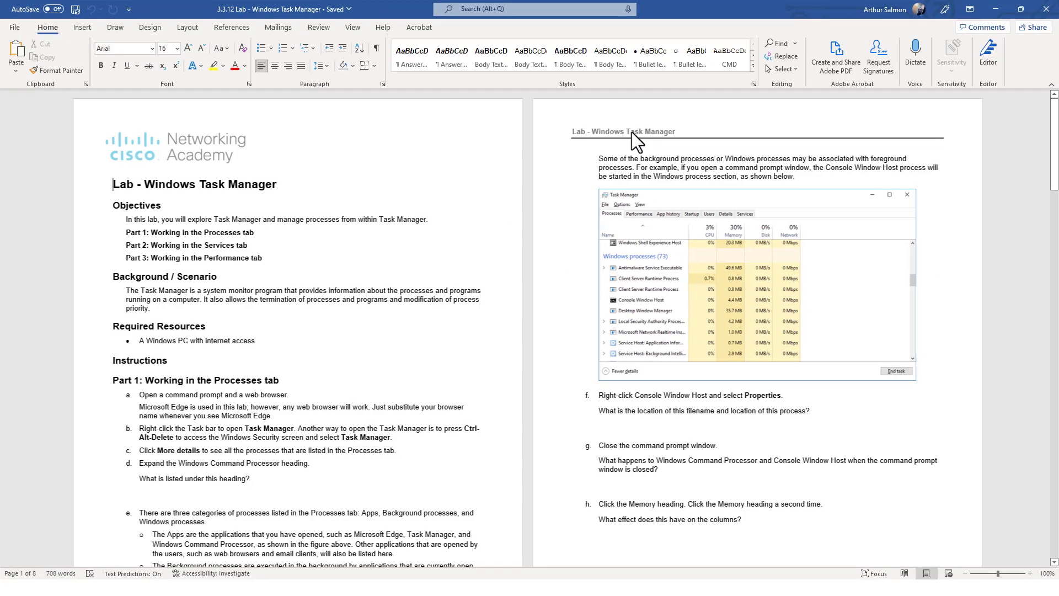
pyautogui.moveTo(267, 259); pyautogui.dragTo(123, 232)
pyautogui.moveTo(269, 245); pyautogui.dragTo(211, 243)
pyautogui.moveTo(272, 258); pyautogui.dragTo(201, 258)
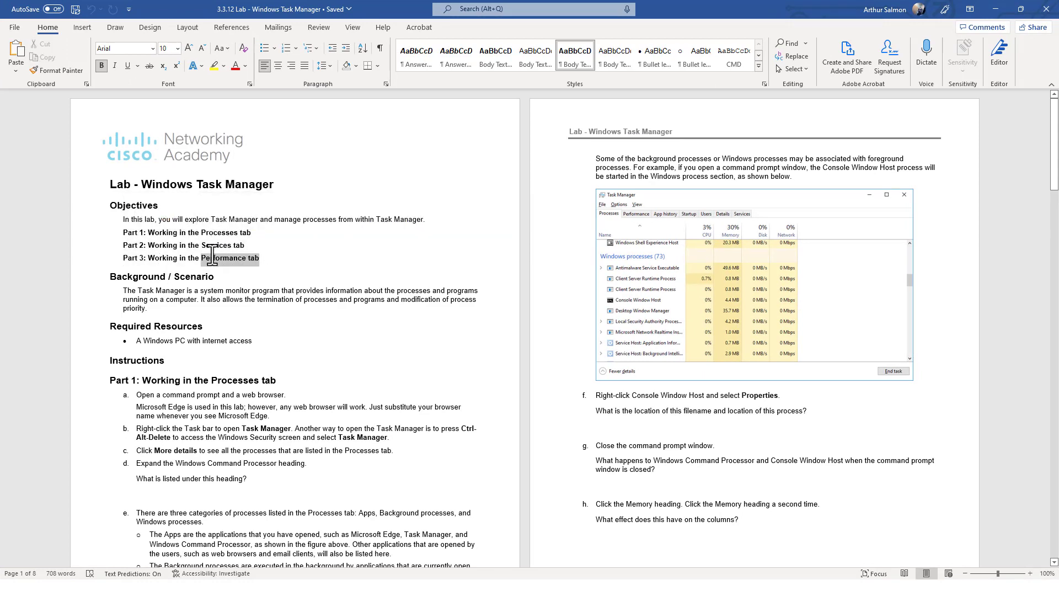
pyautogui.scroll(-3, 241, 250)
pyautogui.scroll(-8, 241, 250)
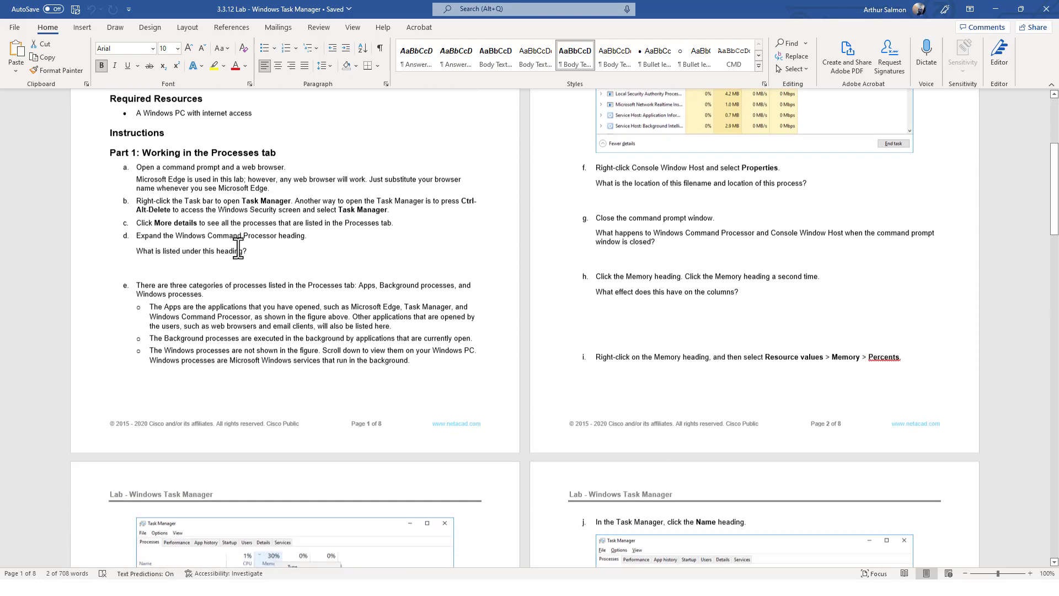
pyautogui.scroll(-6, 236, 255)
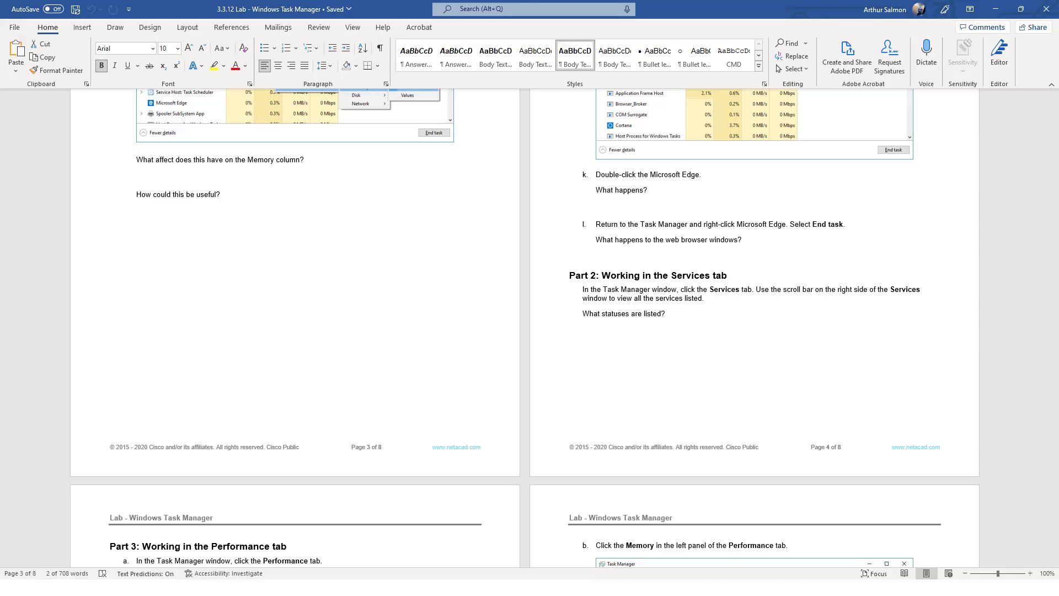
# Step: Switch to the Windows 10 VM and launch Microsoft Edge, placed on the right side
pyautogui.hotkey('alt', 'Tab')
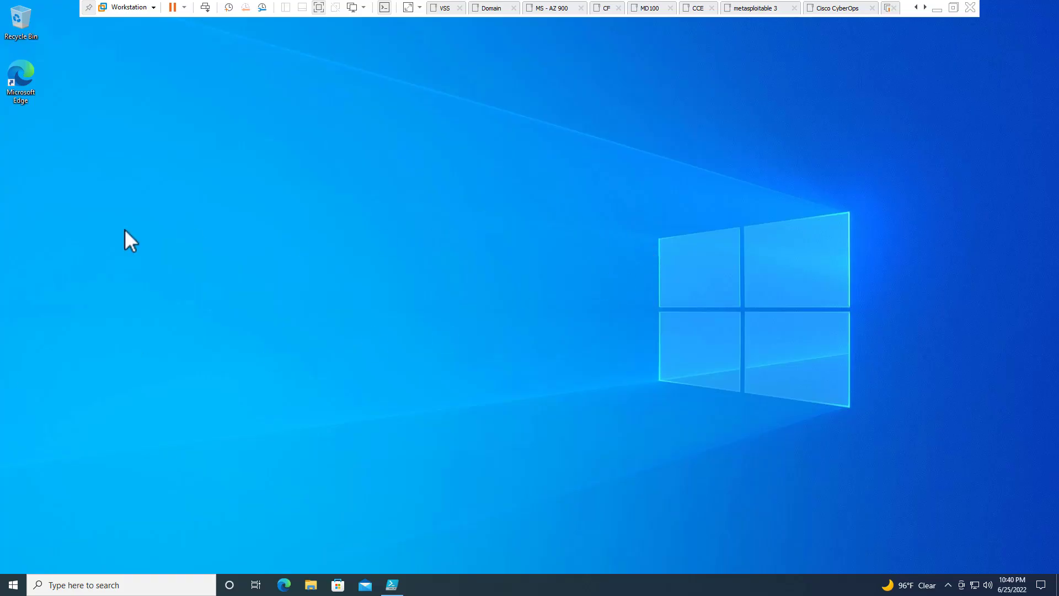
pyautogui.doubleClick(26, 73)
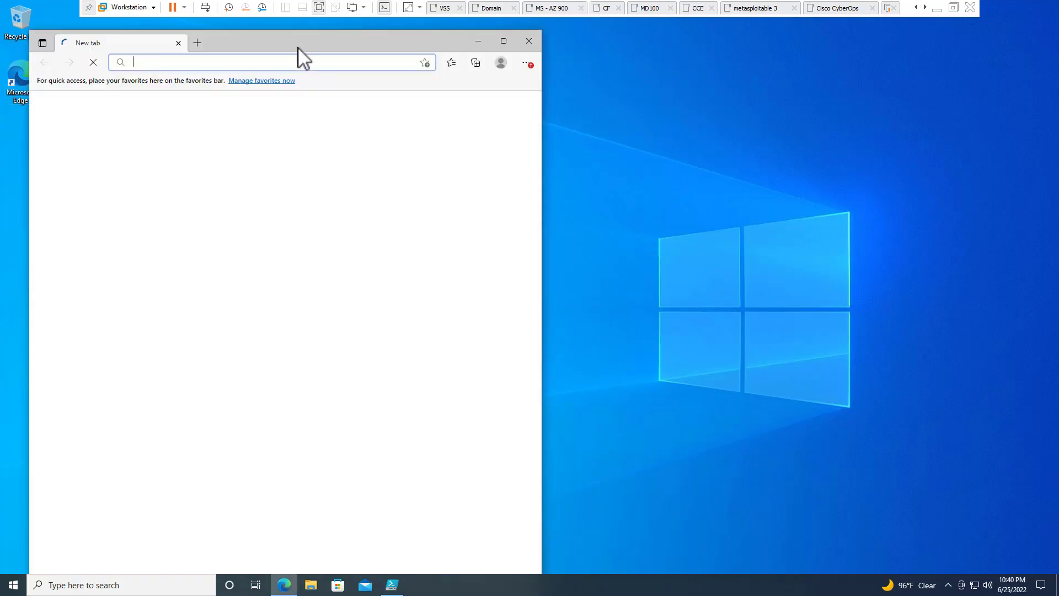
pyautogui.moveTo(298, 47); pyautogui.dragTo(746, 42)
# Step: Open Command Prompt through a cmd search, then start Task Manager from the taskbar
pyautogui.click(44, 579)
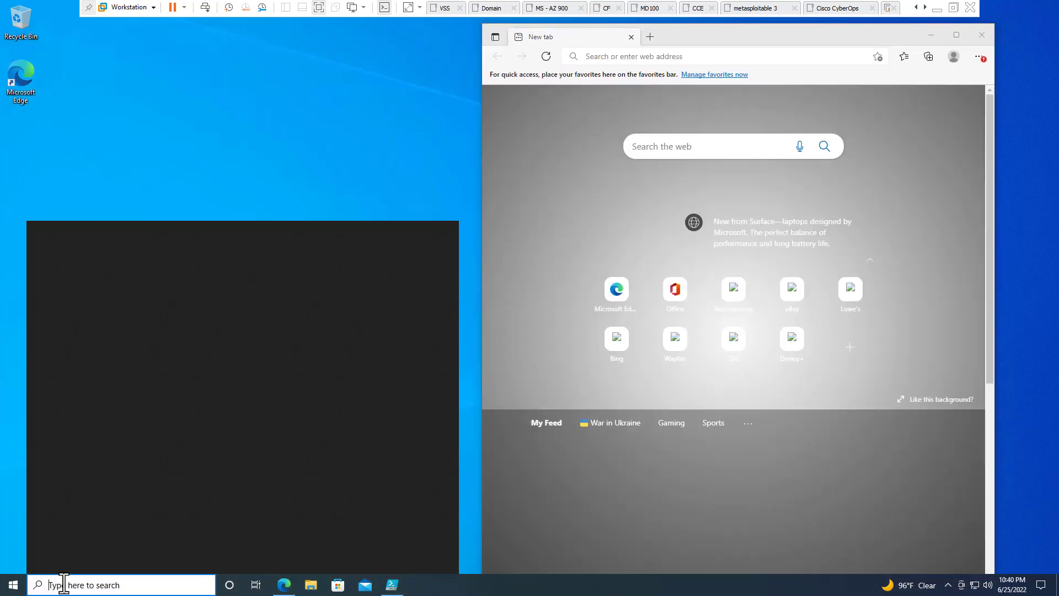
pyautogui.write('cmd')
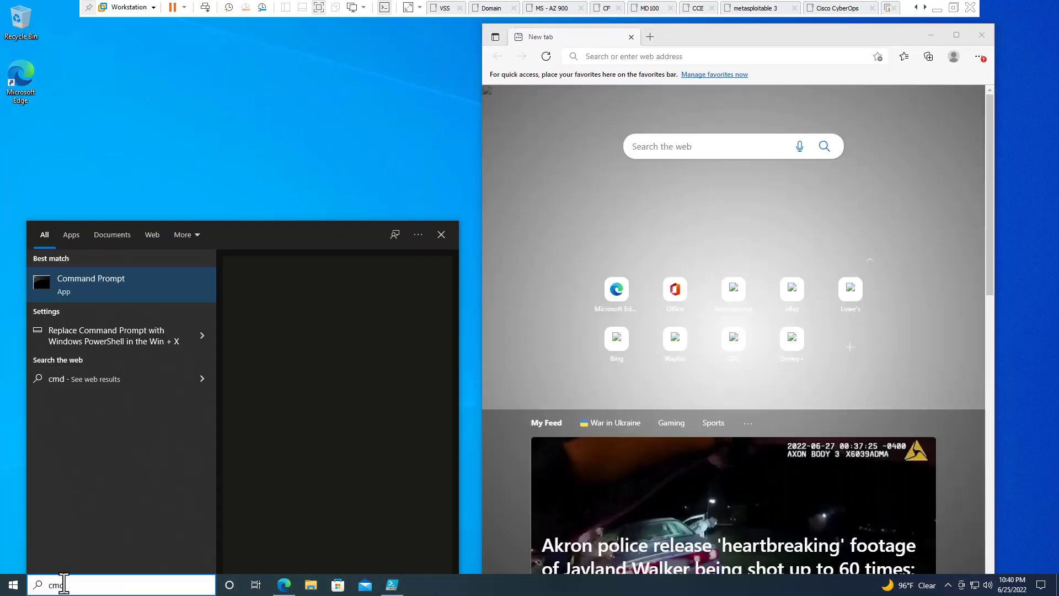
pyautogui.press('Return')
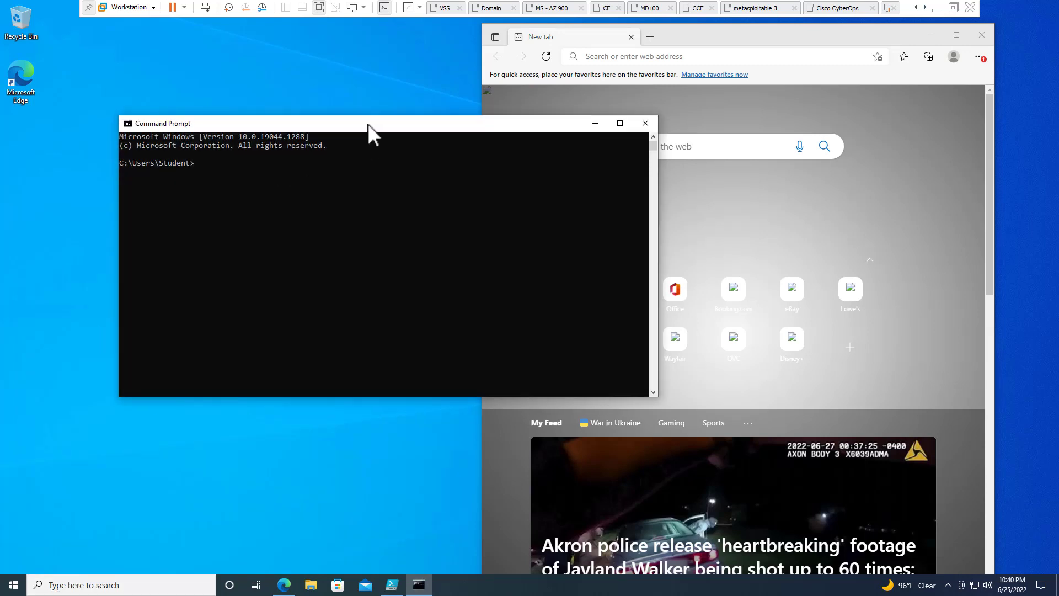
pyautogui.moveTo(369, 123); pyautogui.dragTo(257, 122)
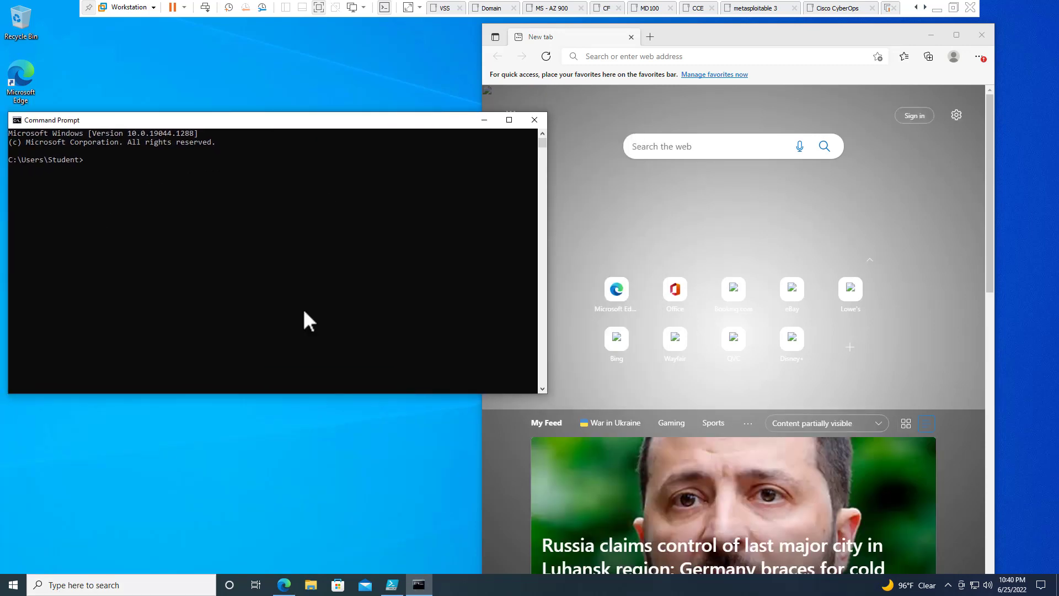
pyautogui.rightClick(472, 587)
pyautogui.click(503, 533)
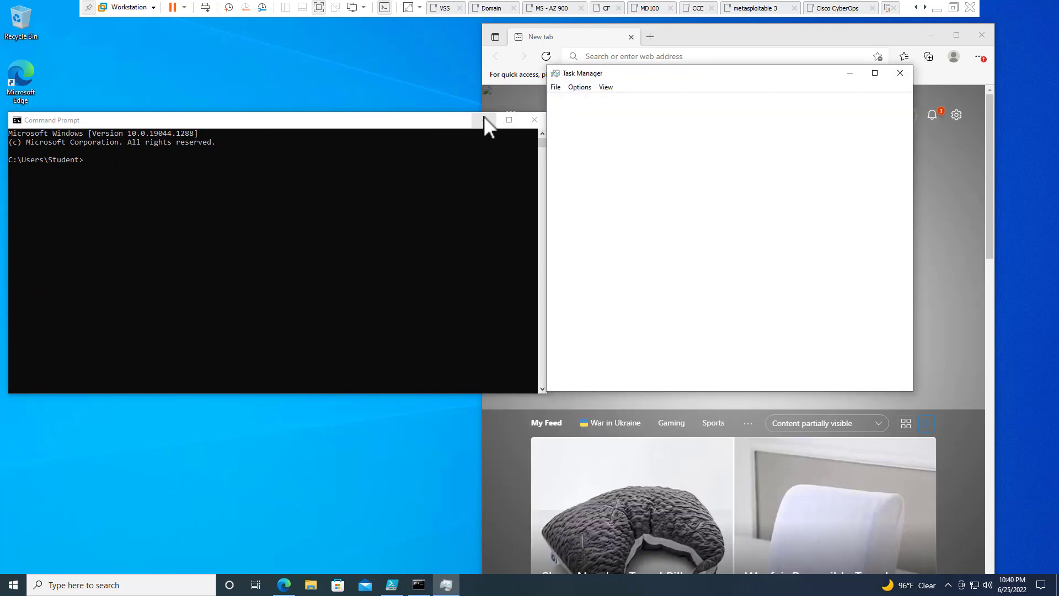
# Step: Switch Task Manager to More details, centred and taller, with Command Prompt and Edge minimized
pyautogui.click(484, 120)
pyautogui.click(904, 28)
pyautogui.click(931, 35)
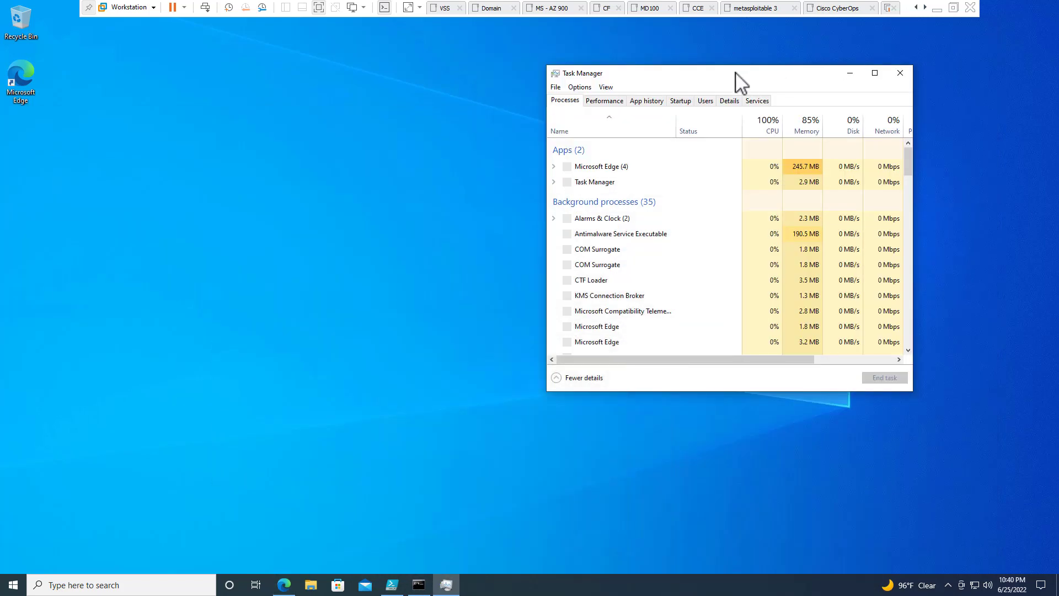
pyautogui.moveTo(737, 73); pyautogui.dragTo(517, 50)
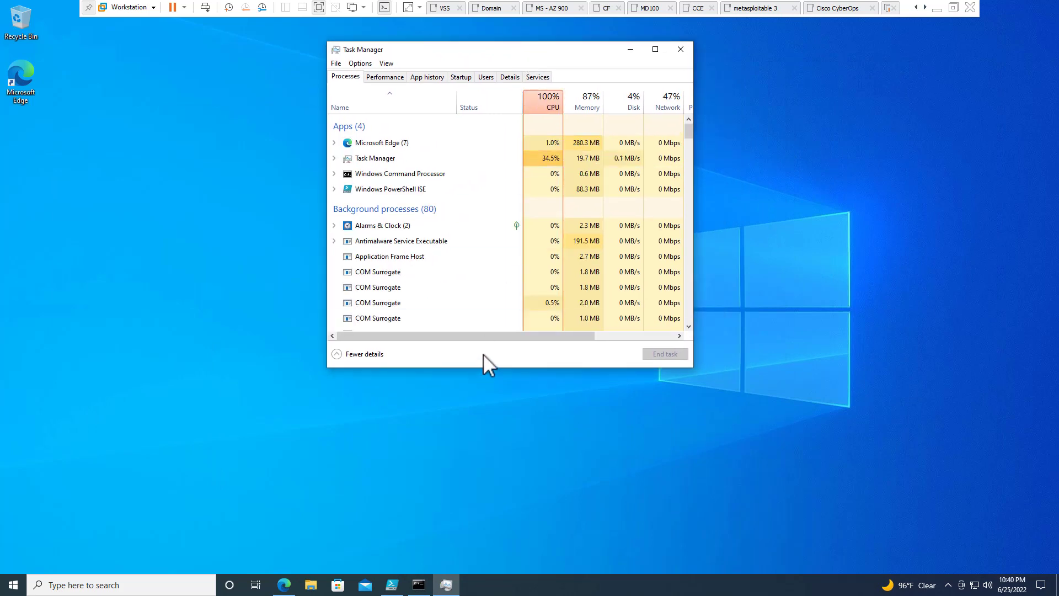
pyautogui.moveTo(474, 374); pyautogui.dragTo(468, 510)
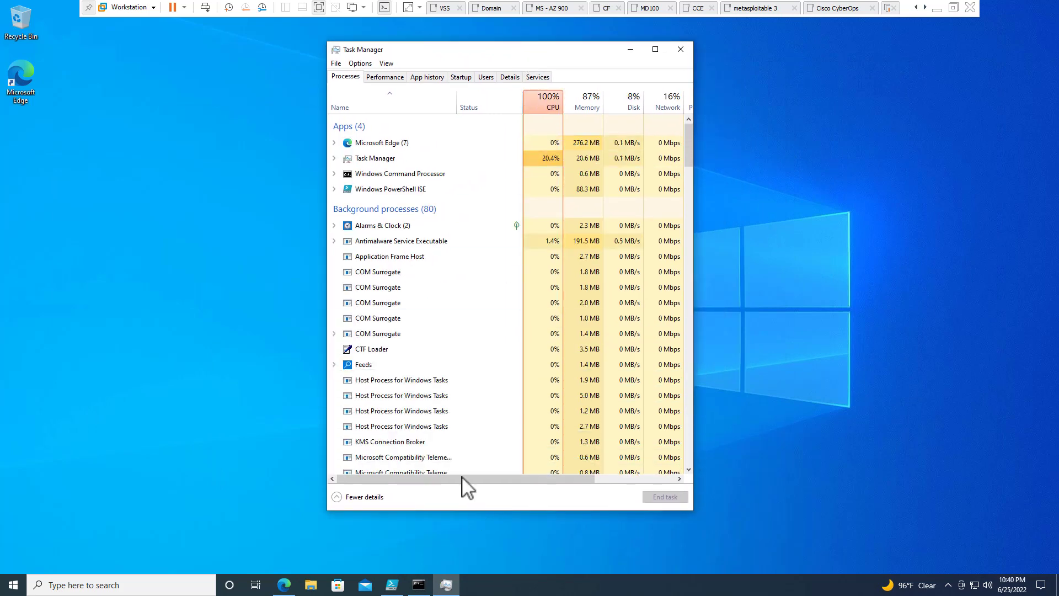
# Step: Expand the Microsoft Edge (7) group and load google.com in Edge
pyautogui.click(333, 142)
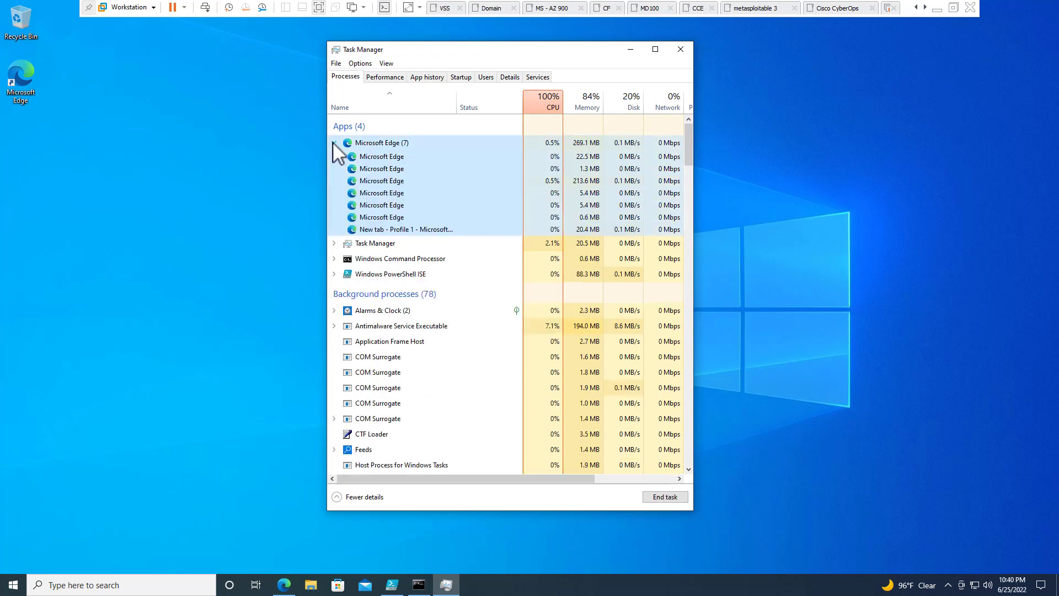
pyautogui.click(398, 229)
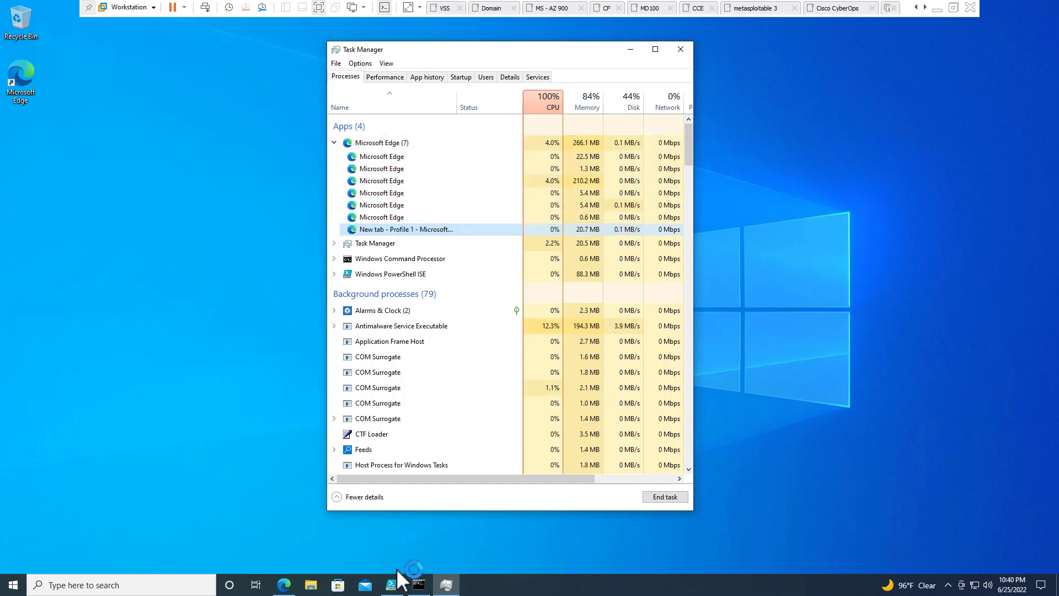
pyautogui.click(296, 587)
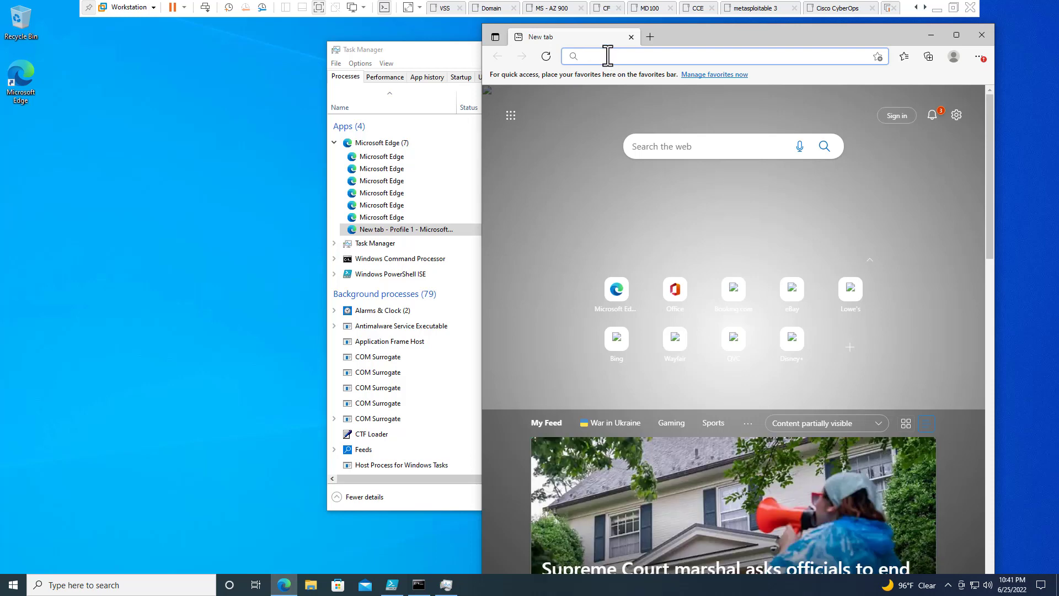
pyautogui.write('google.com')
pyautogui.press('Return')
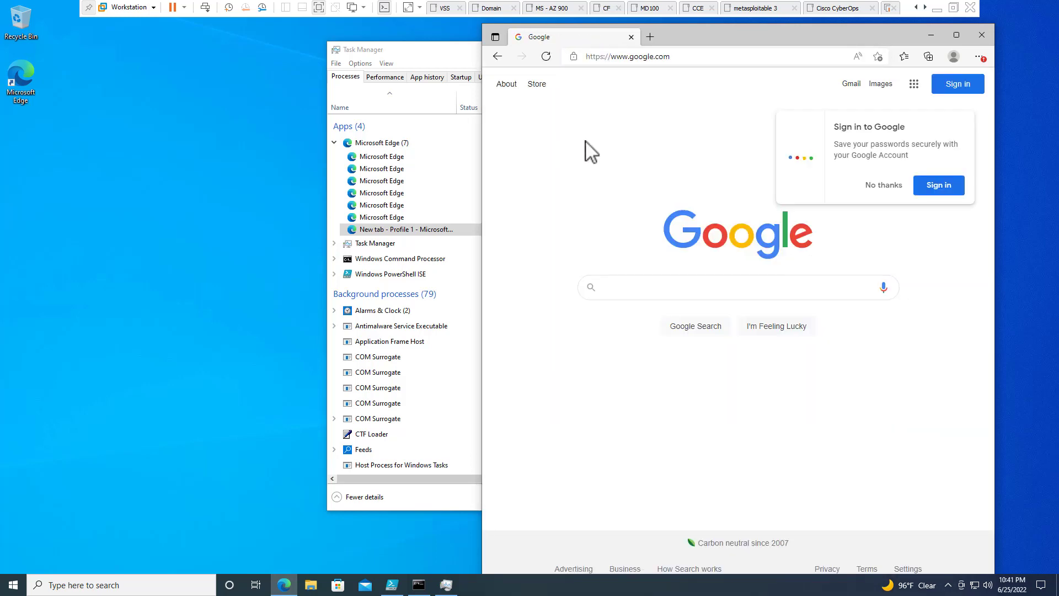
pyautogui.click(381, 226)
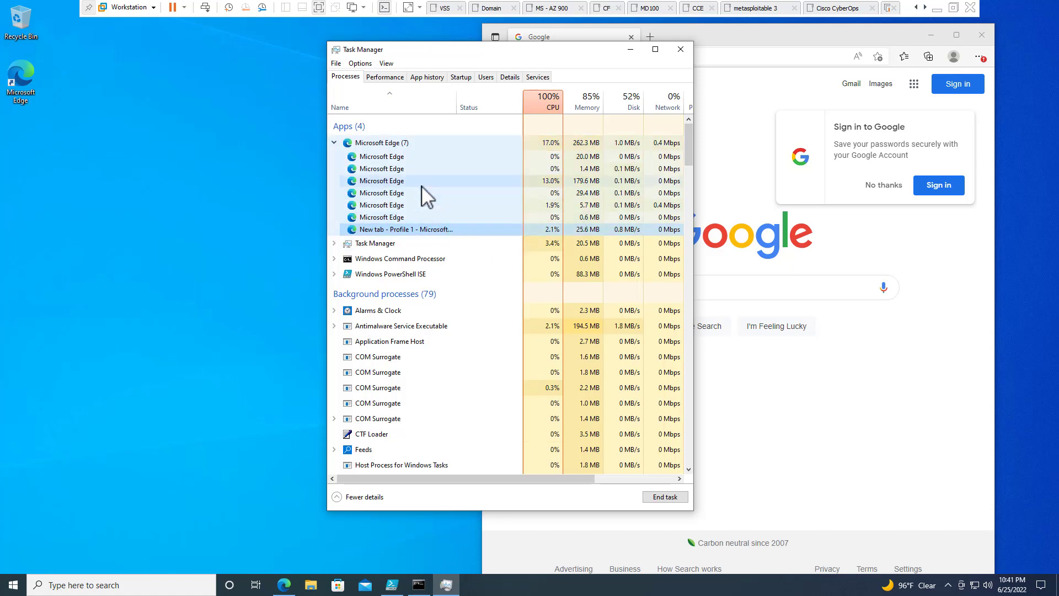
# Step: Expand Windows Command Processor and select its Command Prompt child process
pyautogui.click(334, 258)
pyautogui.click(380, 273)
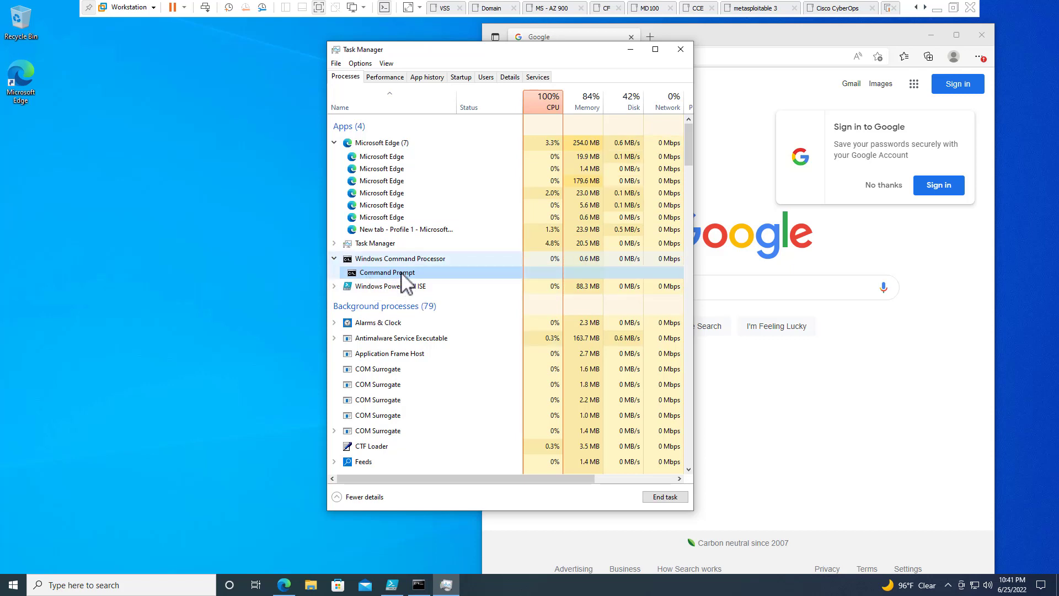
pyautogui.click(419, 585)
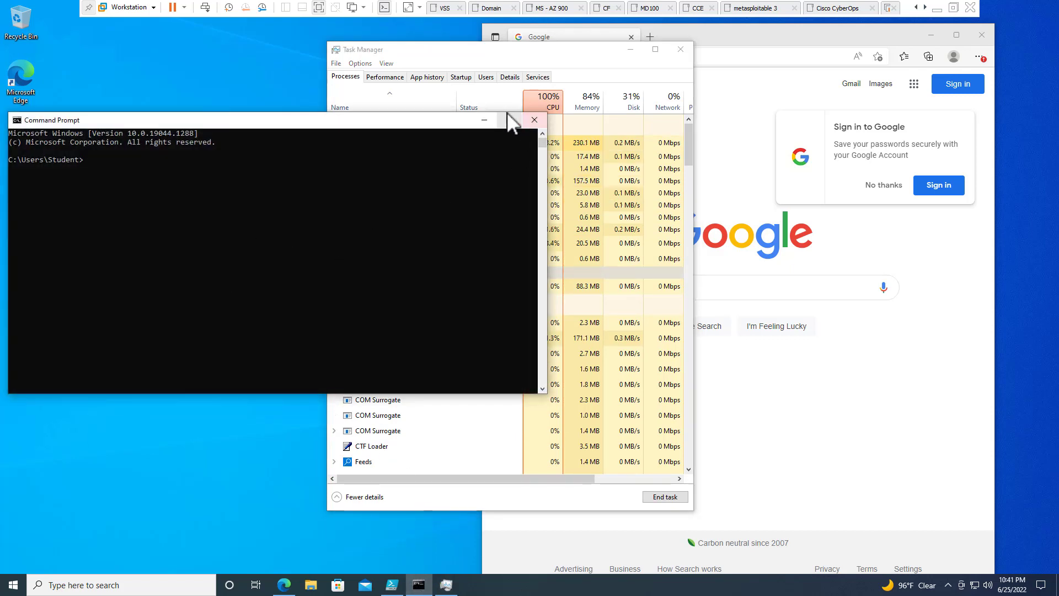
pyautogui.click(484, 120)
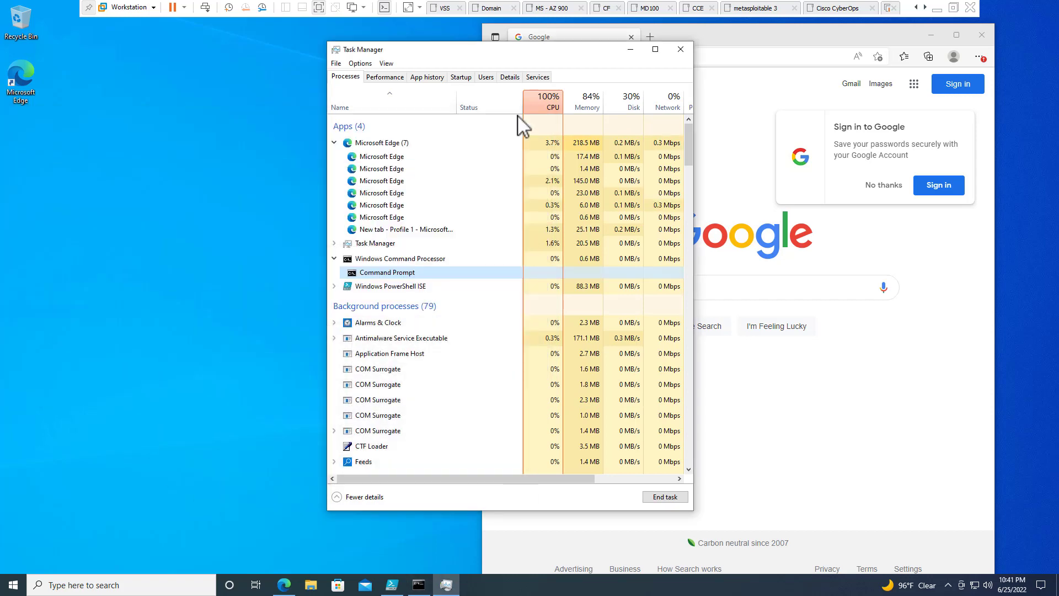
# Step: Sort by CPU, widen Name, narrow Status, and collapse the Microsoft Edge (7) group
pyautogui.click(543, 101)
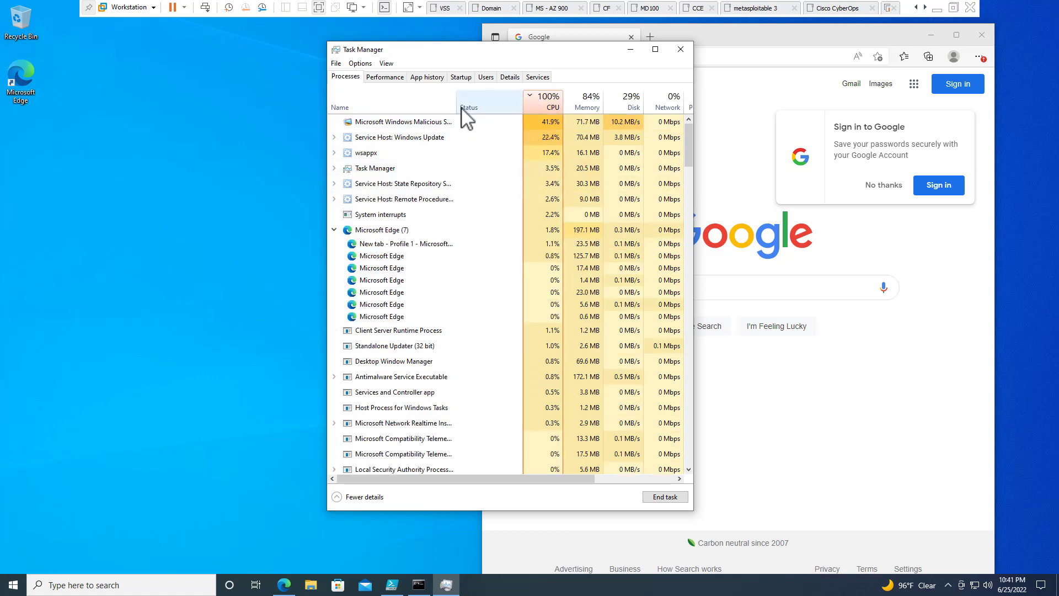
pyautogui.moveTo(457, 103); pyautogui.dragTo(521, 105)
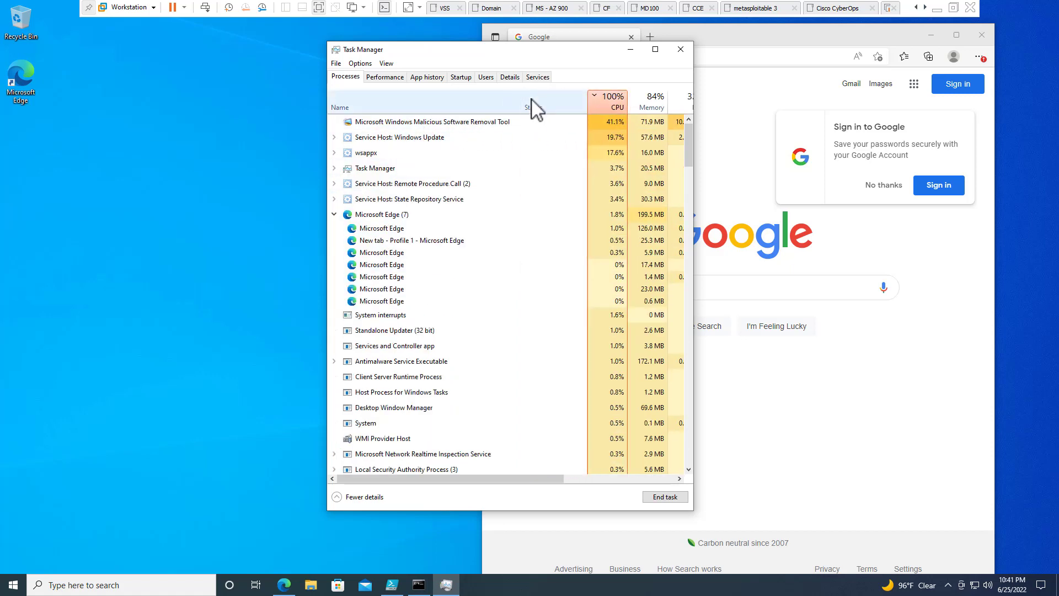
pyautogui.moveTo(587, 99); pyautogui.dragTo(468, 108)
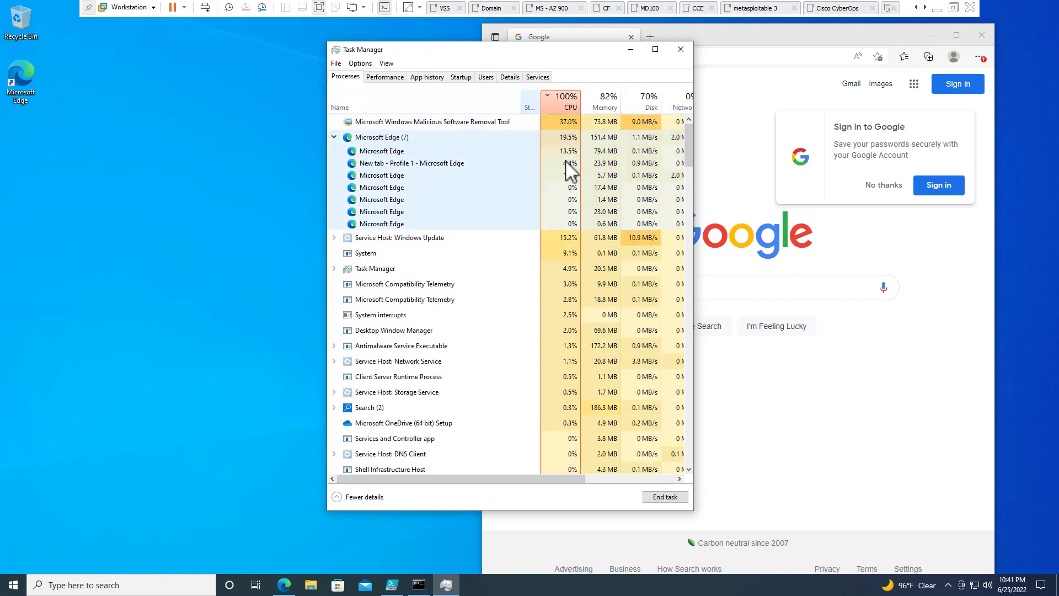
pyautogui.click(335, 151)
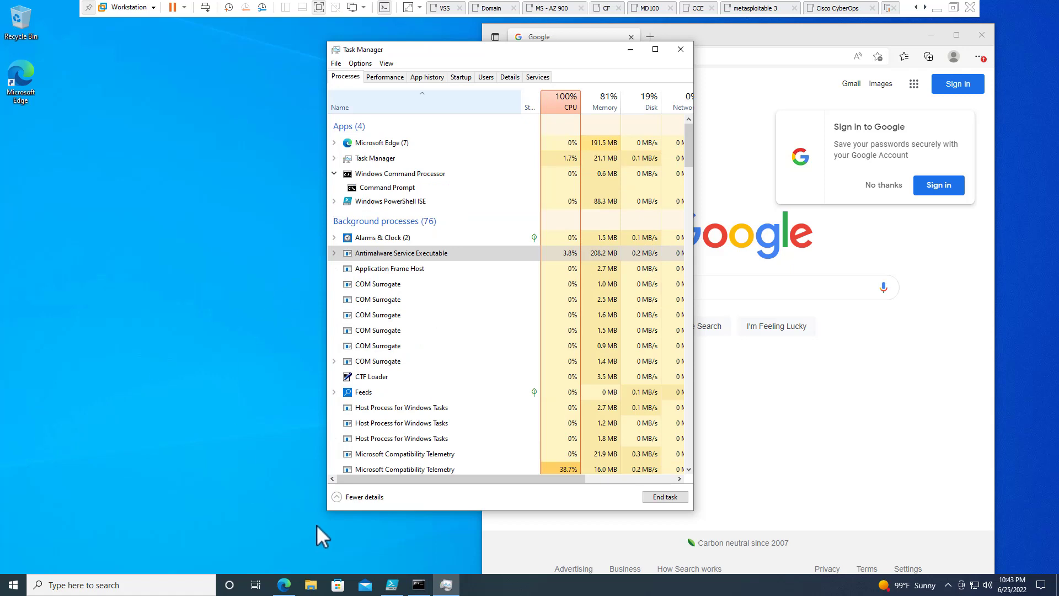
# Step: Toggle Task Manager to Fewer details and back to More details, minimizing Edge in between
pyautogui.click(343, 498)
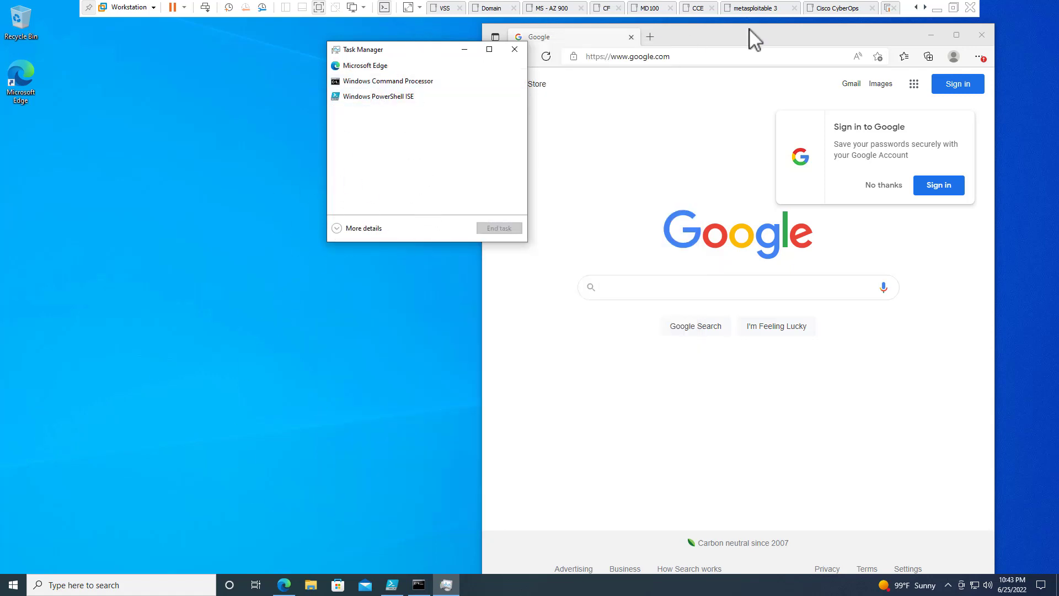
pyautogui.click(931, 35)
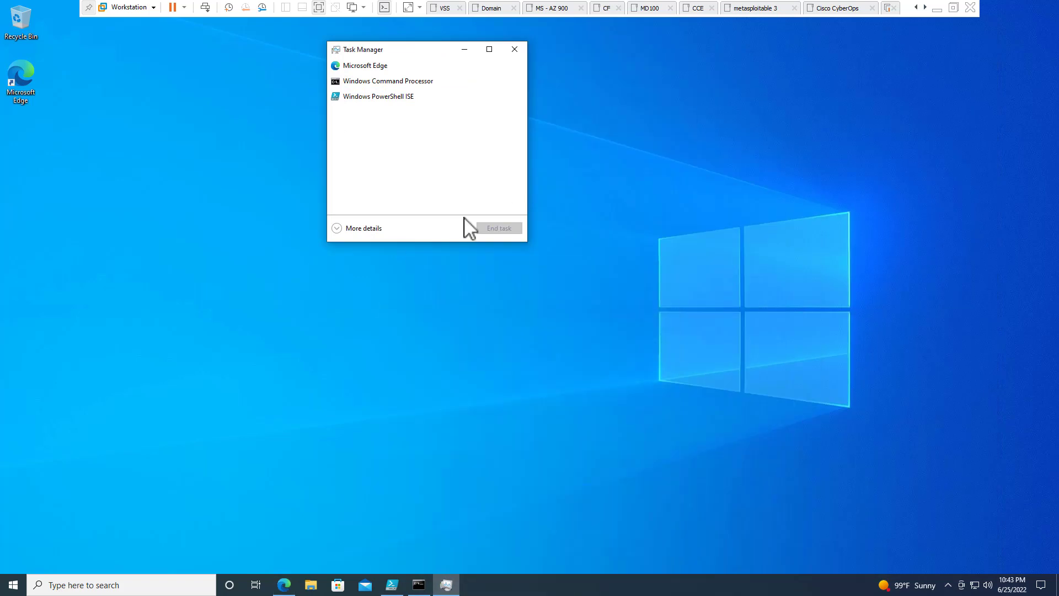
pyautogui.click(338, 228)
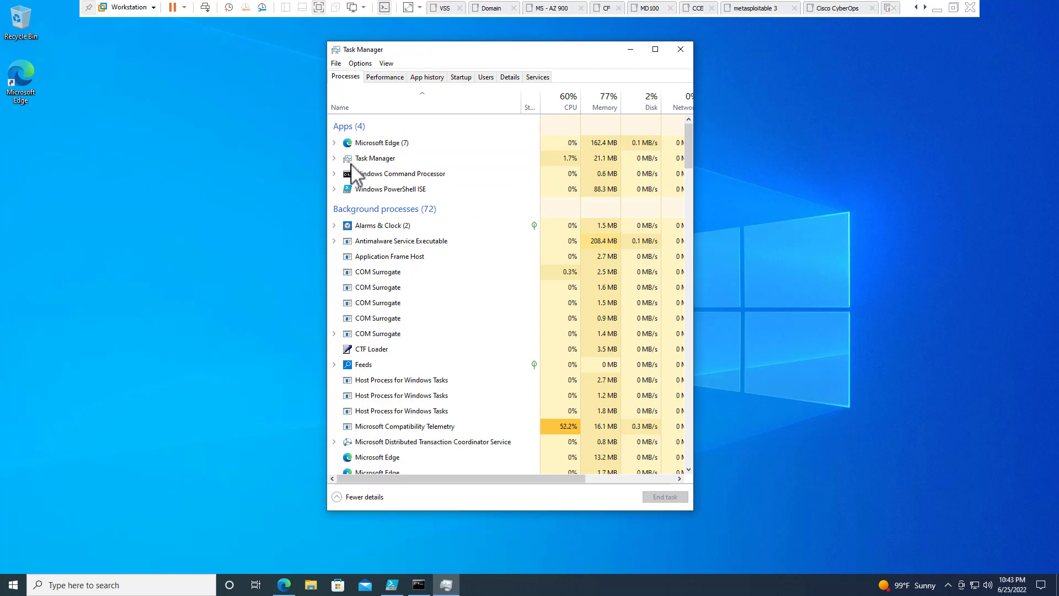
pyautogui.scroll(-6, 403, 233)
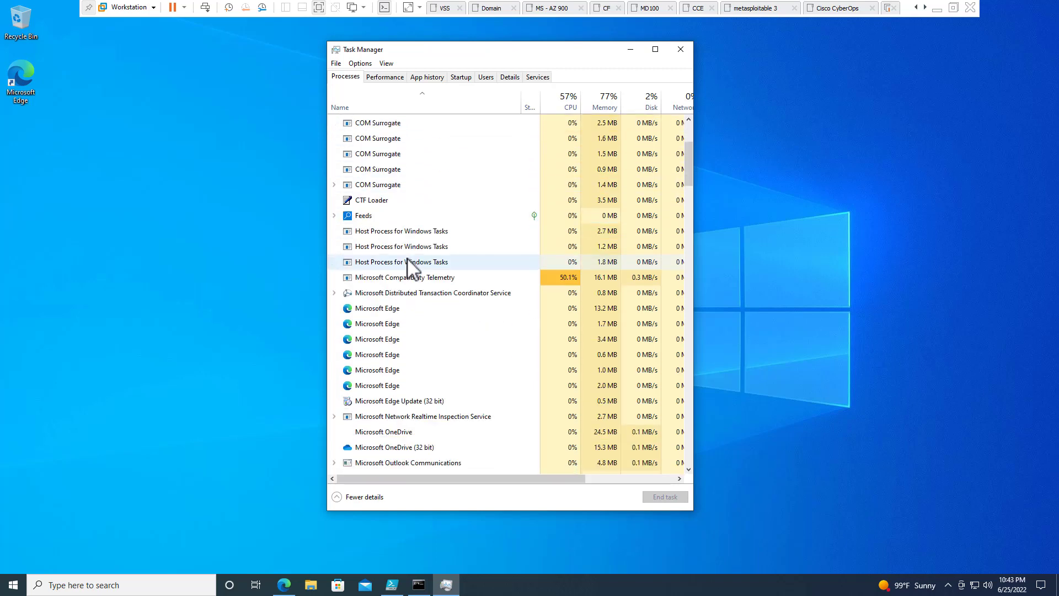
pyautogui.scroll(-11, 410, 265)
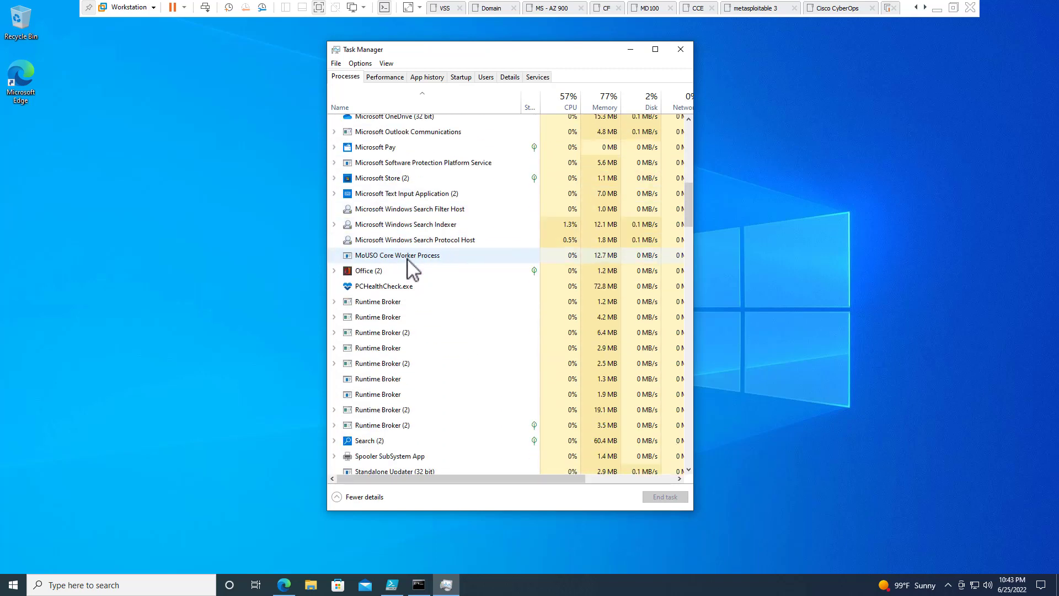
pyautogui.scroll(-5, 419, 293)
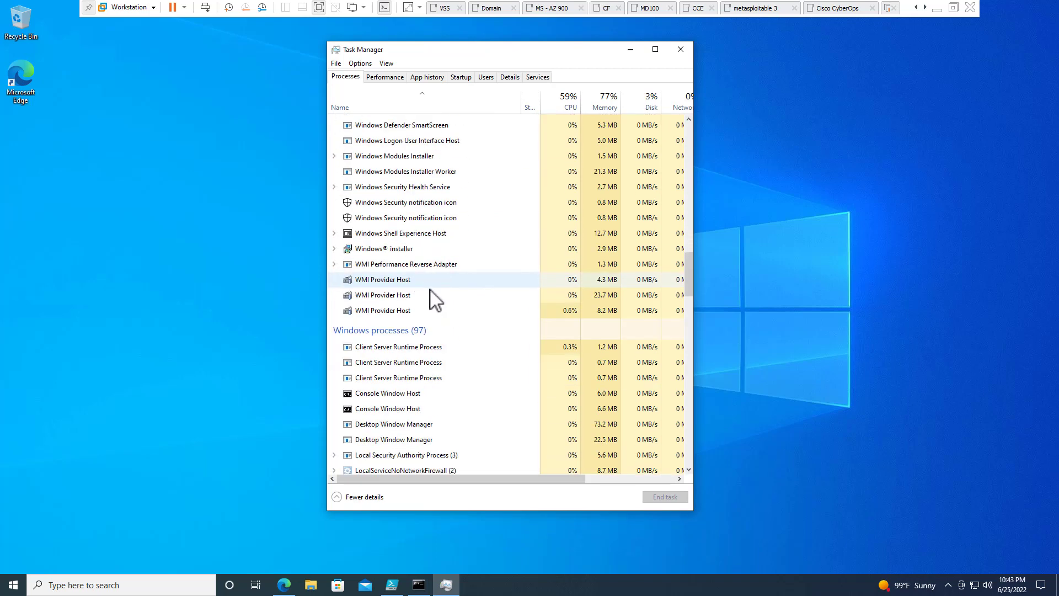
pyautogui.scroll(-9, 357, 334)
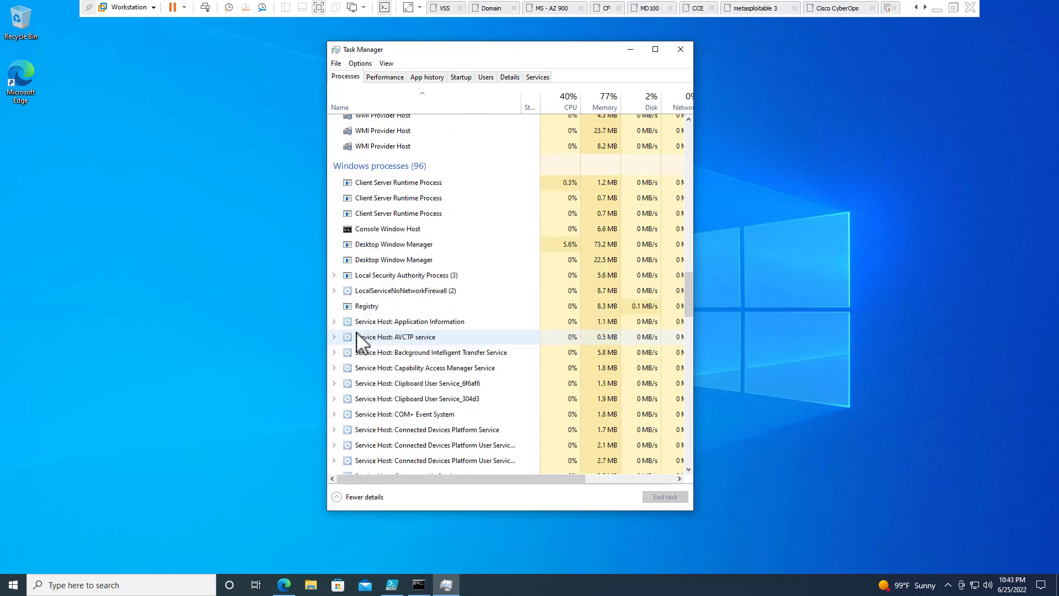
pyautogui.scroll(-6, 358, 341)
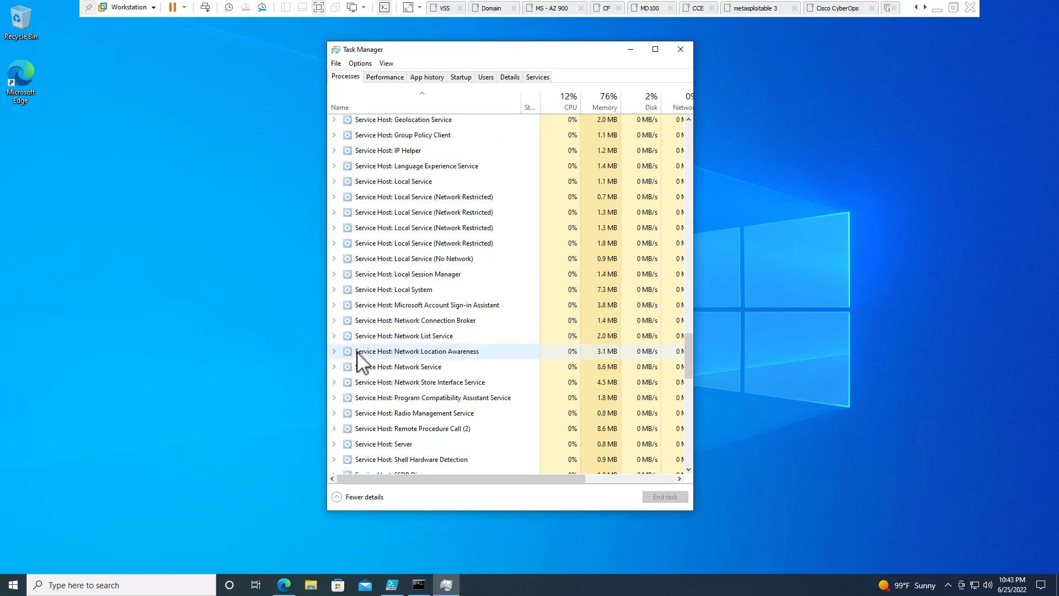
pyautogui.moveTo(691, 364); pyautogui.dragTo(675, 133)
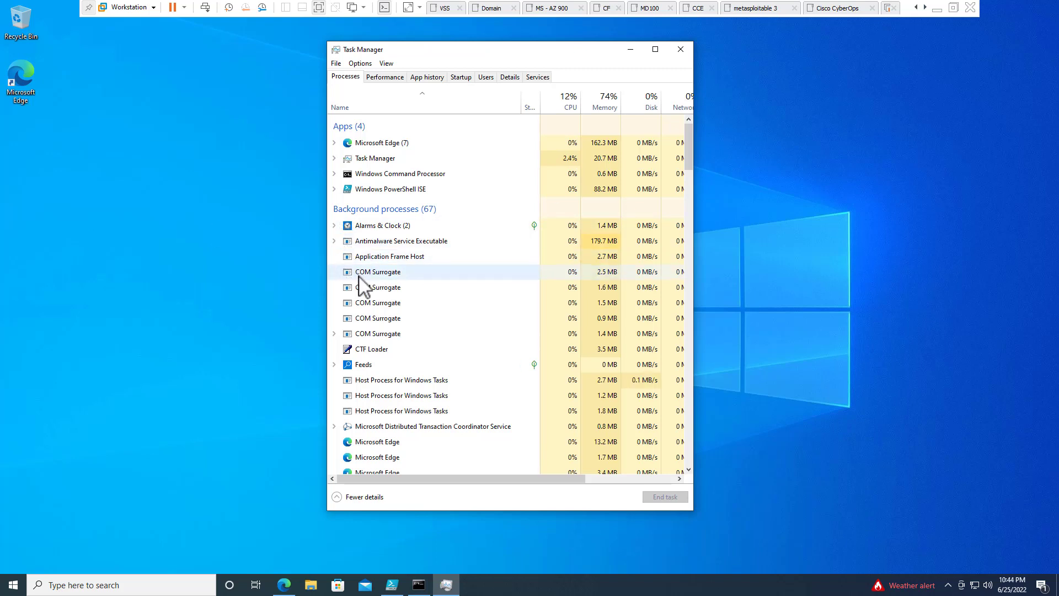
pyautogui.scroll(-3, 359, 276)
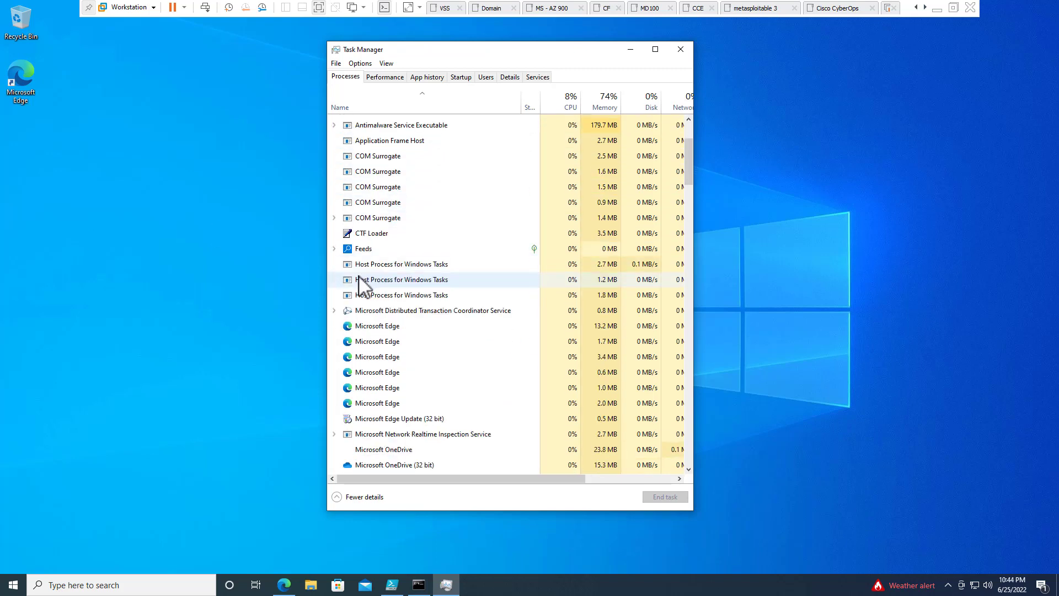
pyautogui.scroll(3, 359, 276)
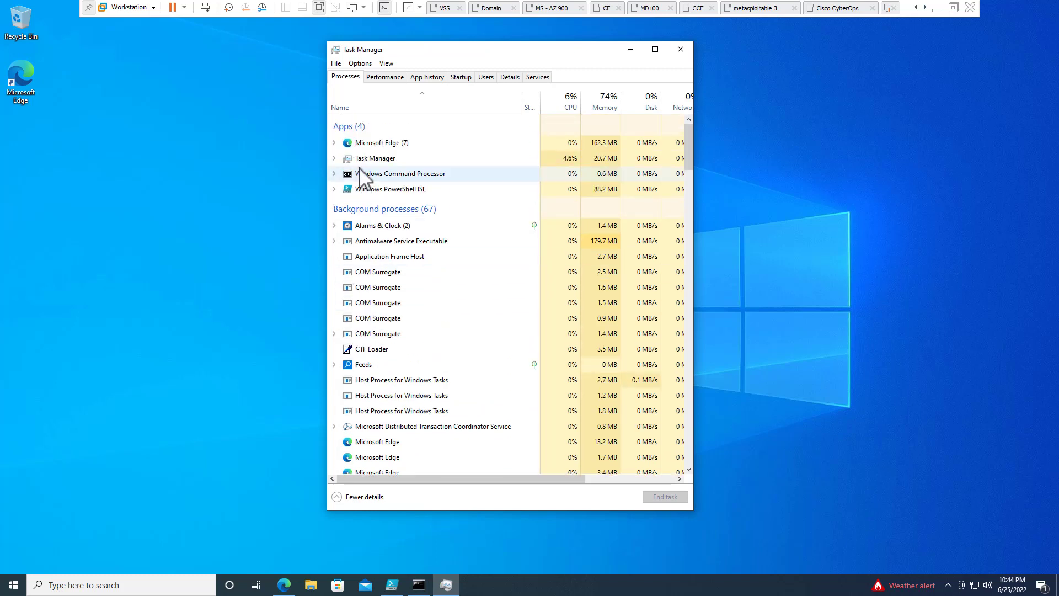
pyautogui.click(335, 143)
pyautogui.click(334, 143)
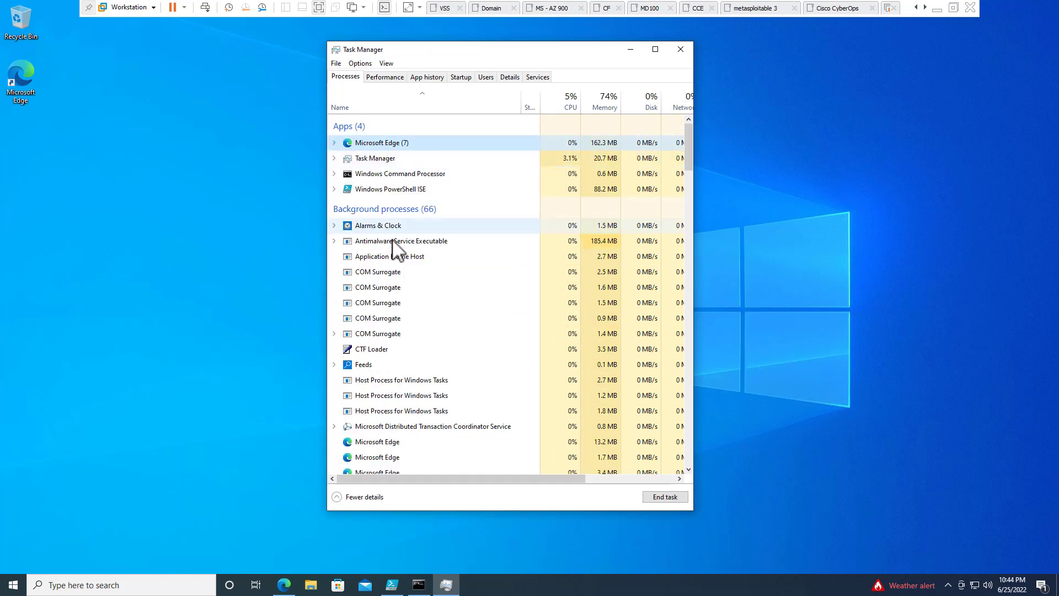
pyautogui.scroll(-1, 394, 309)
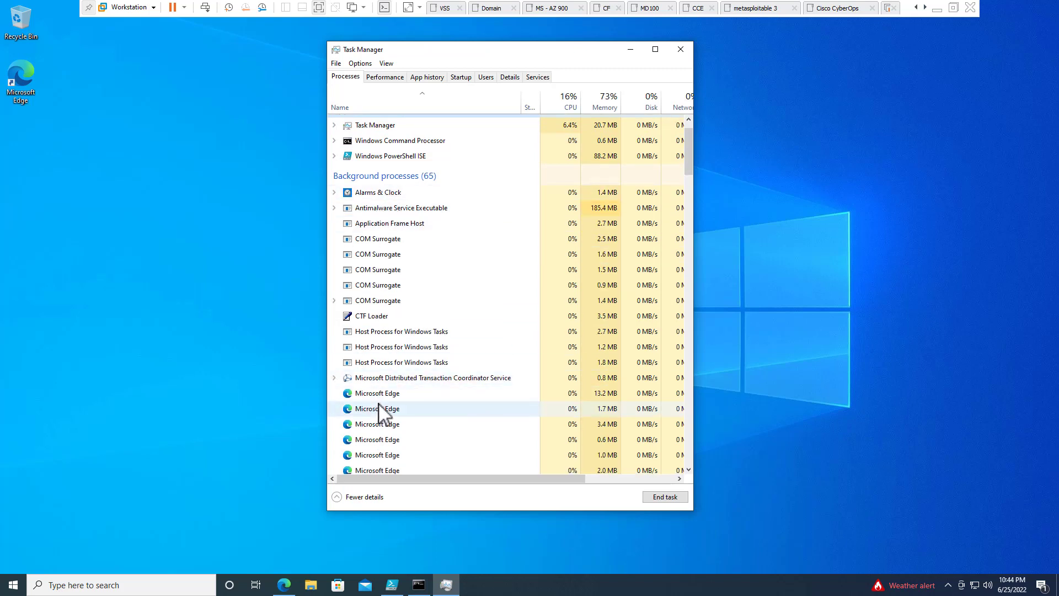
pyautogui.scroll(-2, 387, 394)
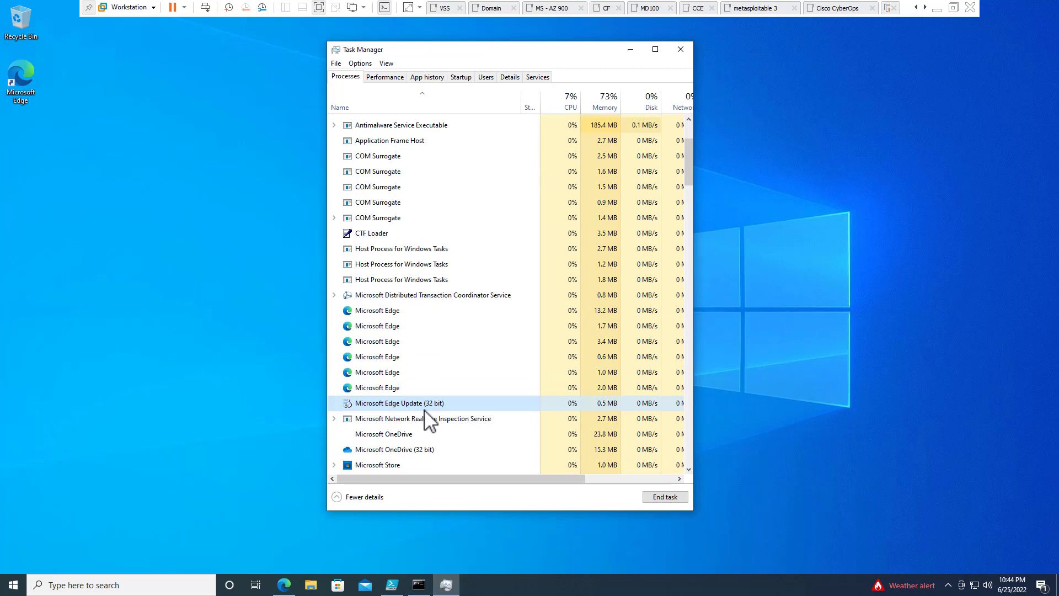
pyautogui.scroll(-1, 430, 421)
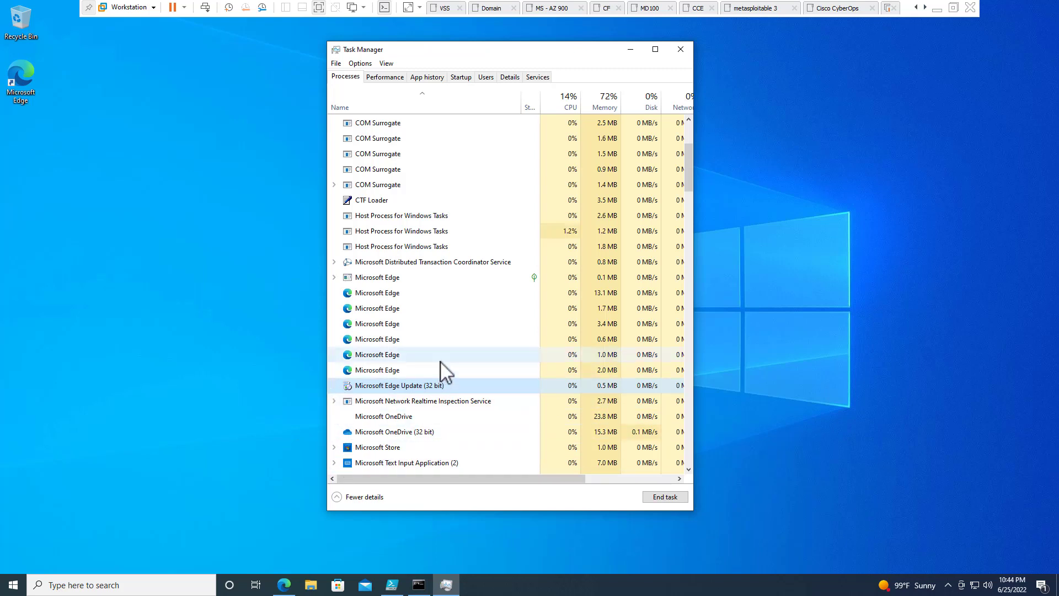
pyautogui.scroll(3, 449, 319)
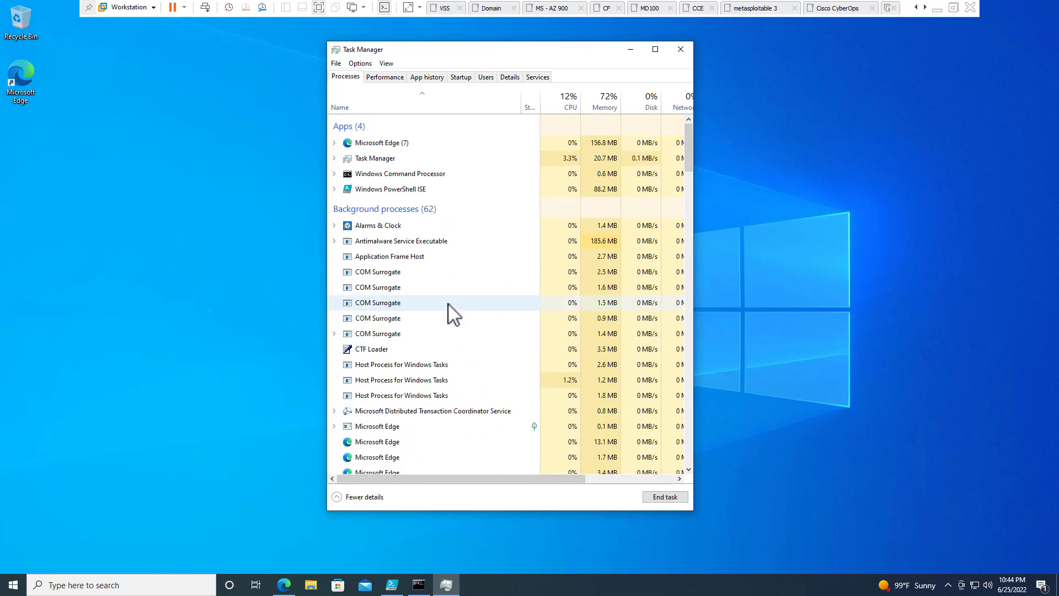
pyautogui.scroll(-7, 448, 303)
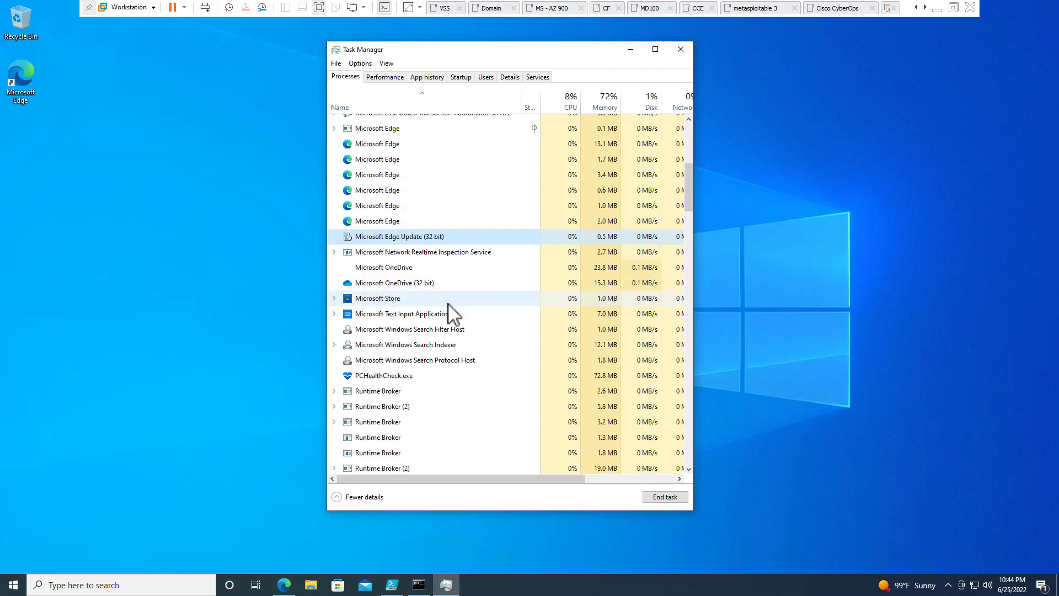
pyautogui.scroll(-4, 453, 315)
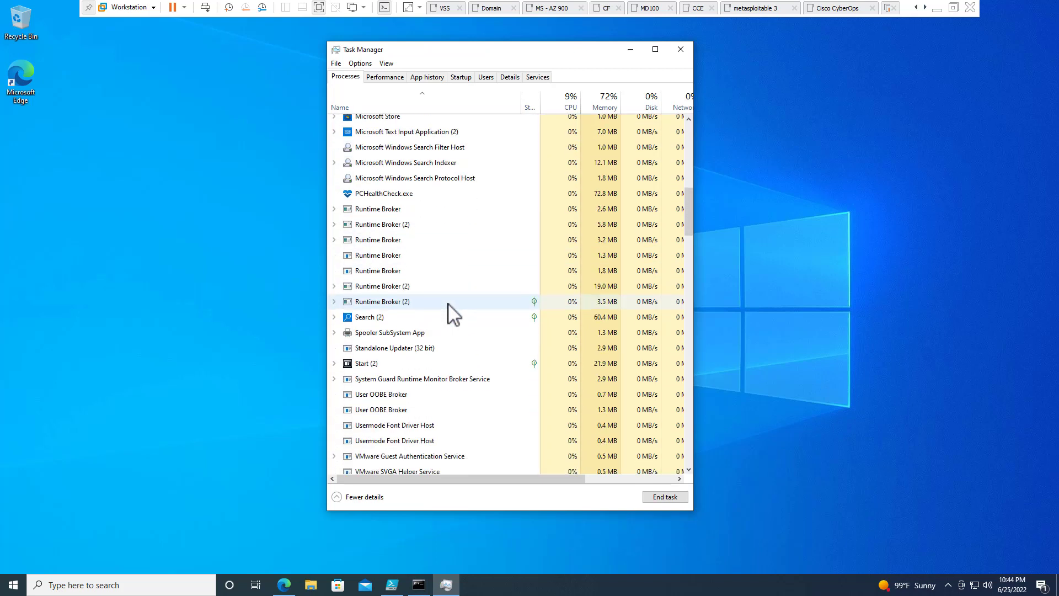
# Step: Open Properties for the Console Window Host process and move the dialog to the upper left
pyautogui.scroll(-5, 454, 316)
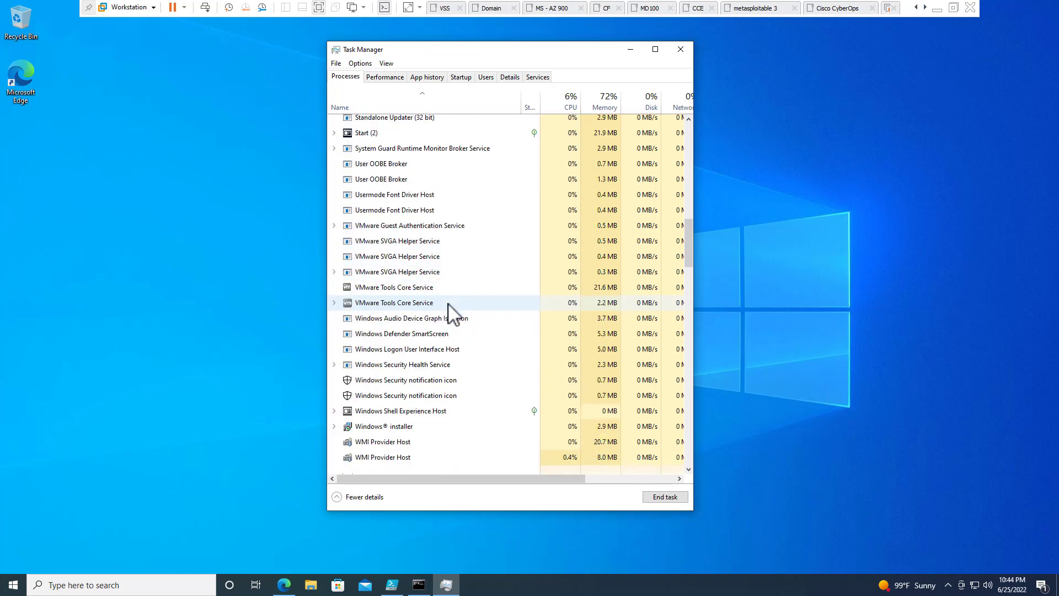
pyautogui.scroll(-3, 448, 315)
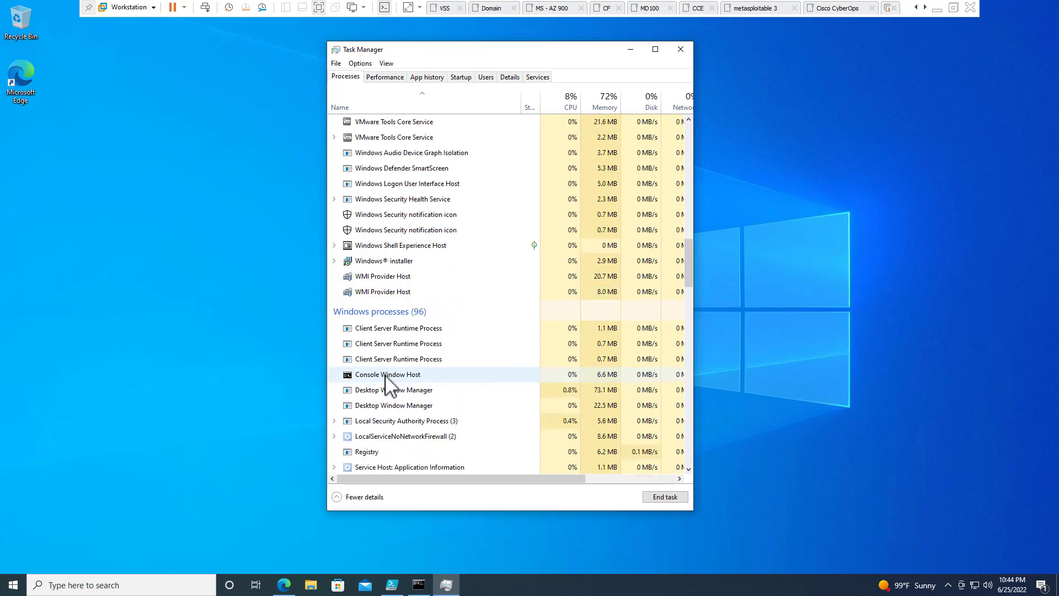
pyautogui.click(386, 375)
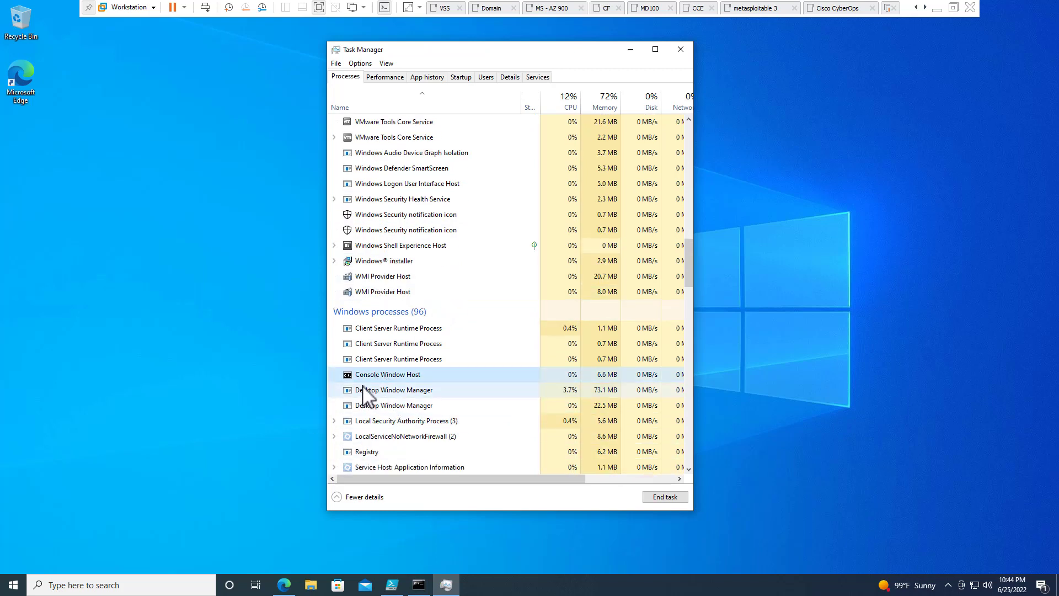
pyautogui.rightClick(364, 393)
pyautogui.scroll(-1, 375, 370)
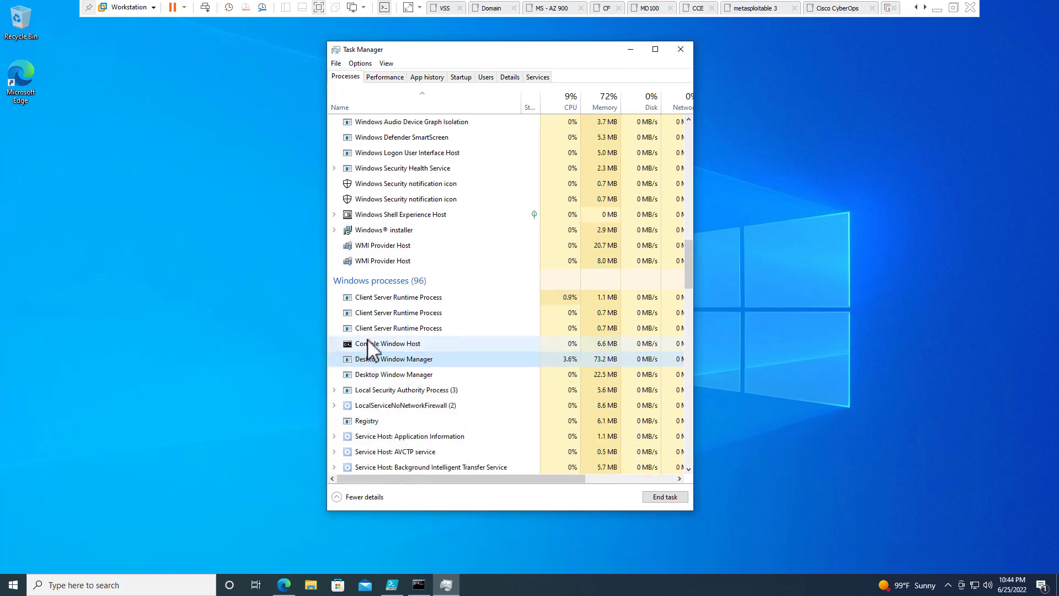
pyautogui.click(367, 341)
pyautogui.rightClick(366, 343)
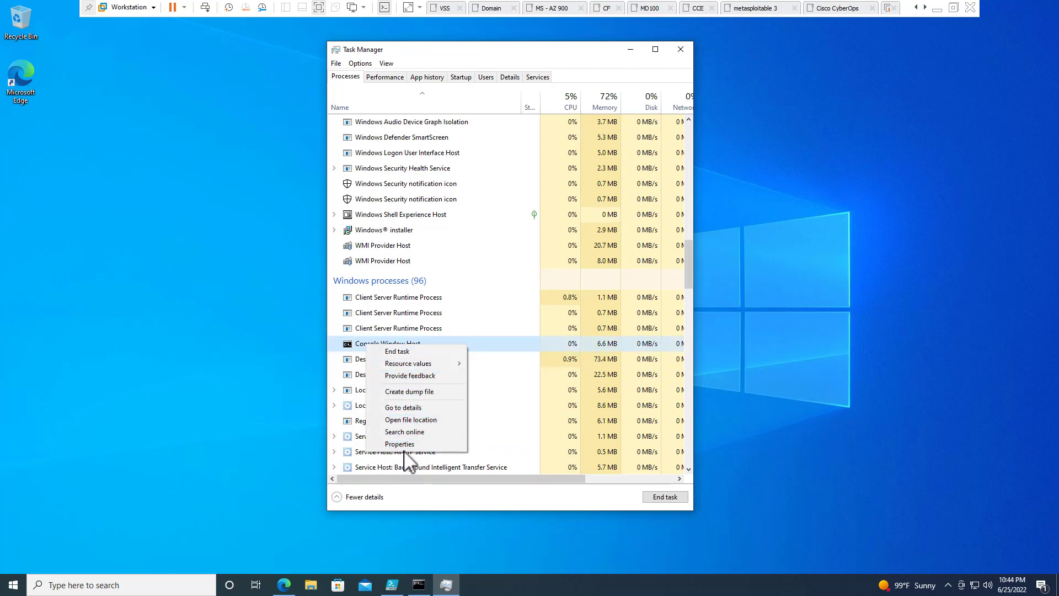
pyautogui.click(400, 444)
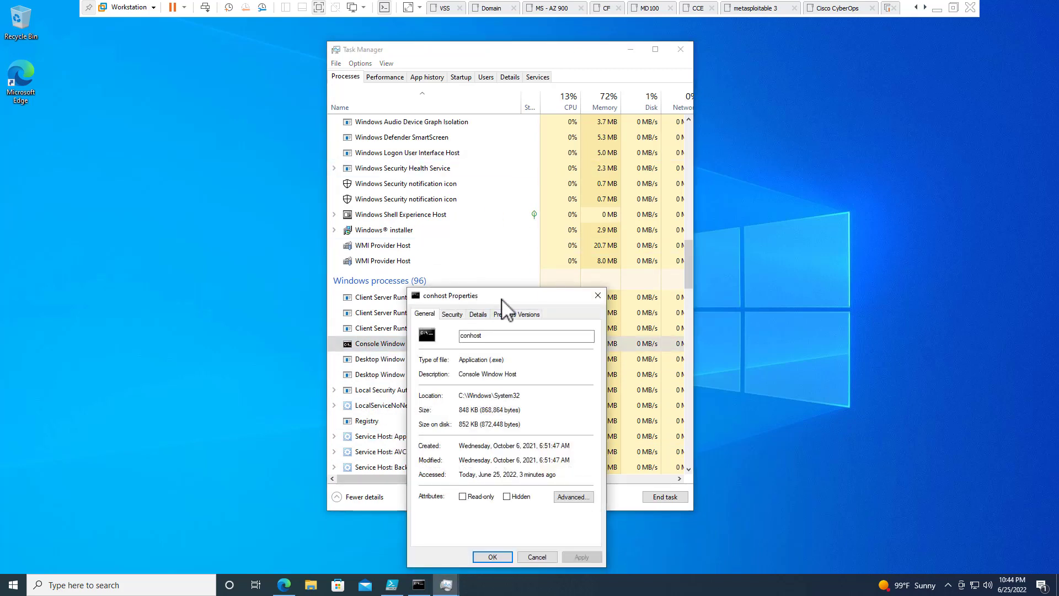
pyautogui.moveTo(498, 302); pyautogui.dragTo(165, 105)
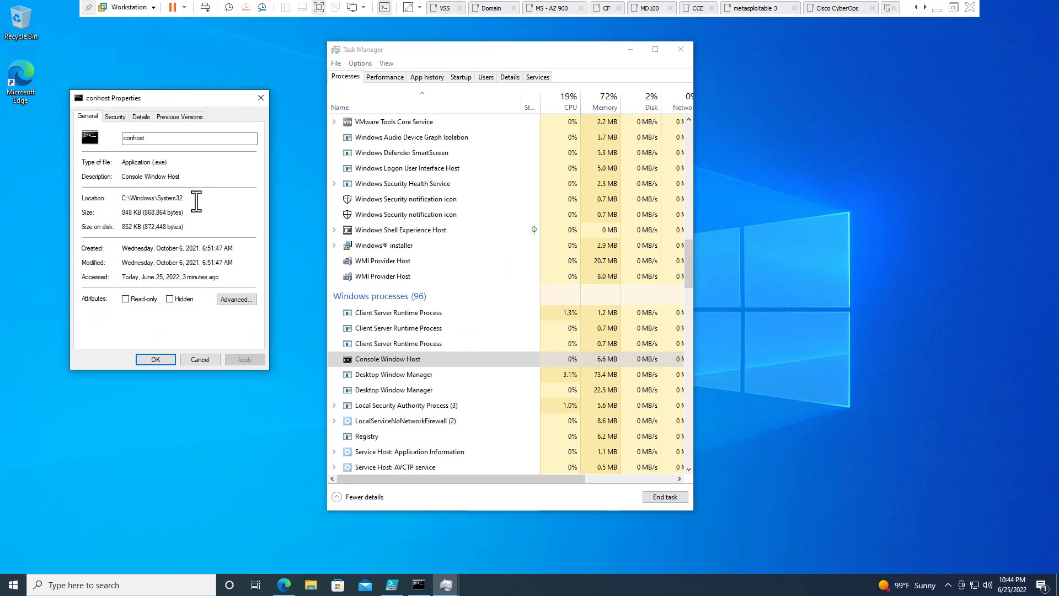
# Step: Browse the conhost General, Security, Details and Previous Versions tabs, noting its C:\Windows\System32 location
pyautogui.doubleClick(121, 201)
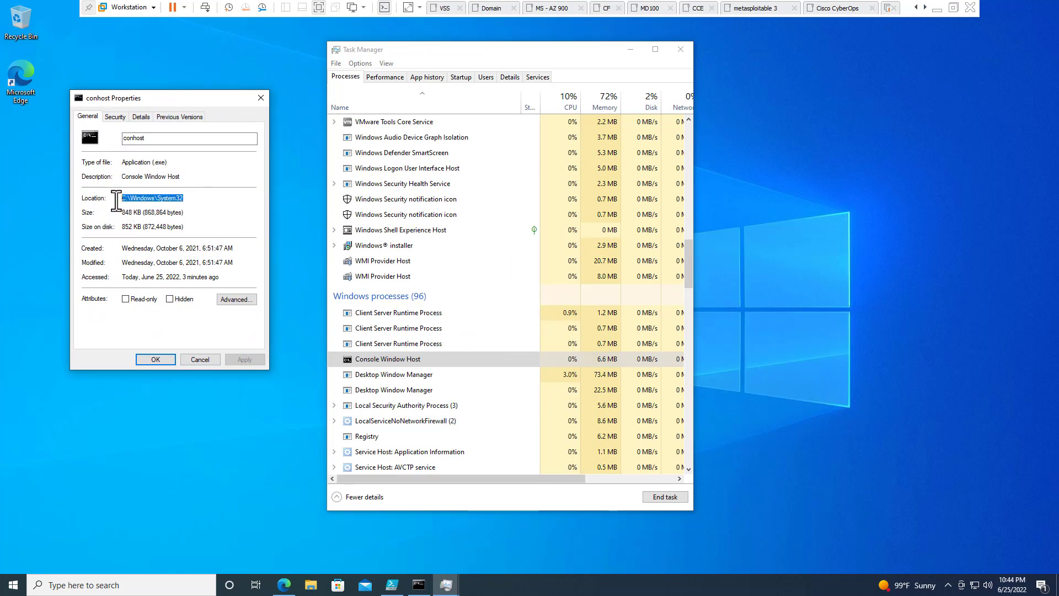
pyautogui.click(115, 117)
pyautogui.click(141, 117)
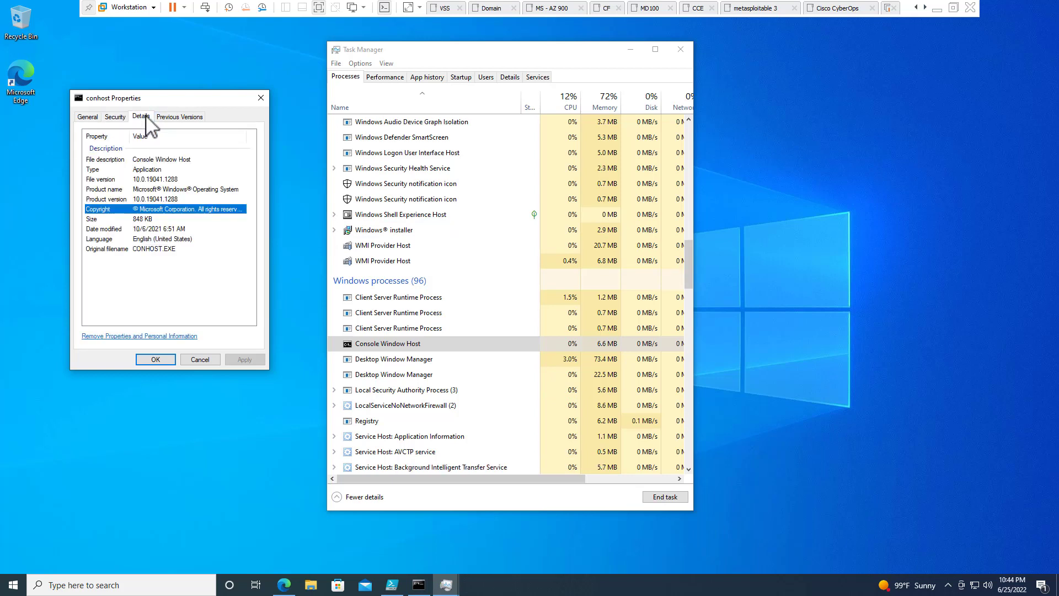
pyautogui.click(173, 117)
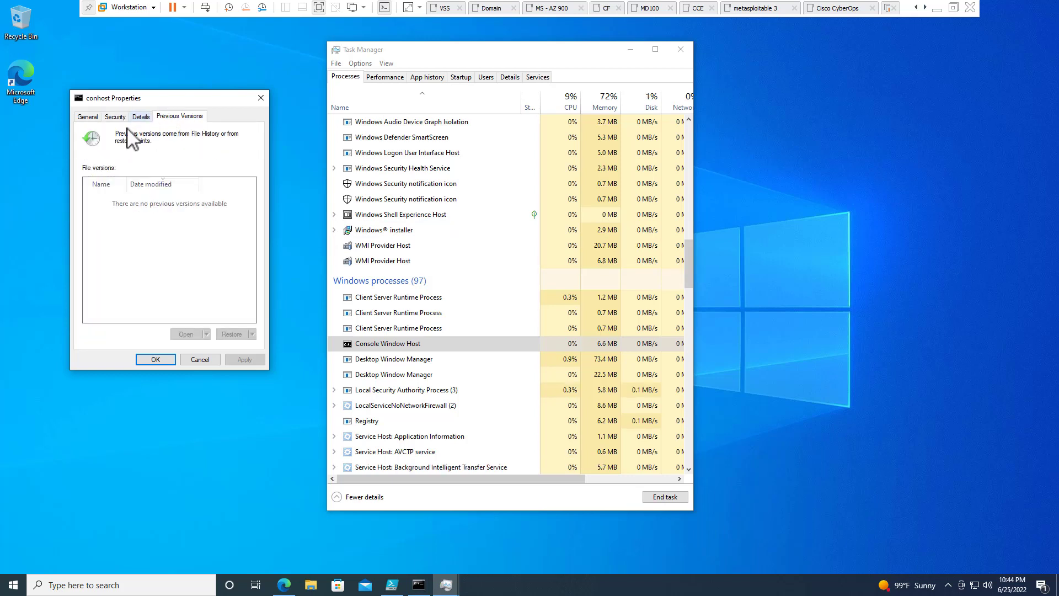
pyautogui.click(89, 117)
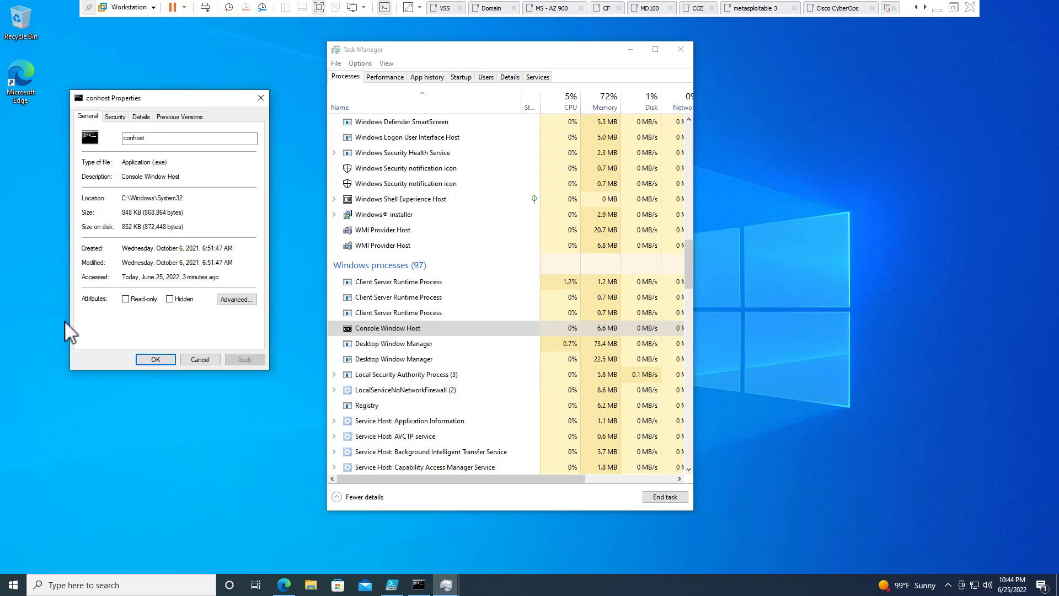
pyautogui.doubleClick(132, 163)
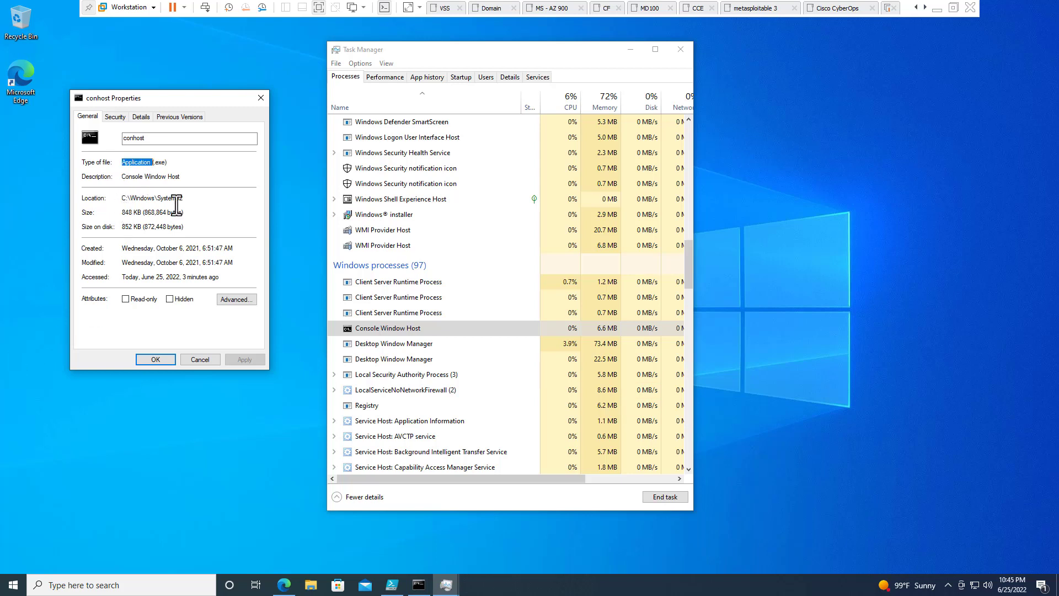
pyautogui.moveTo(149, 139); pyautogui.dragTo(117, 143)
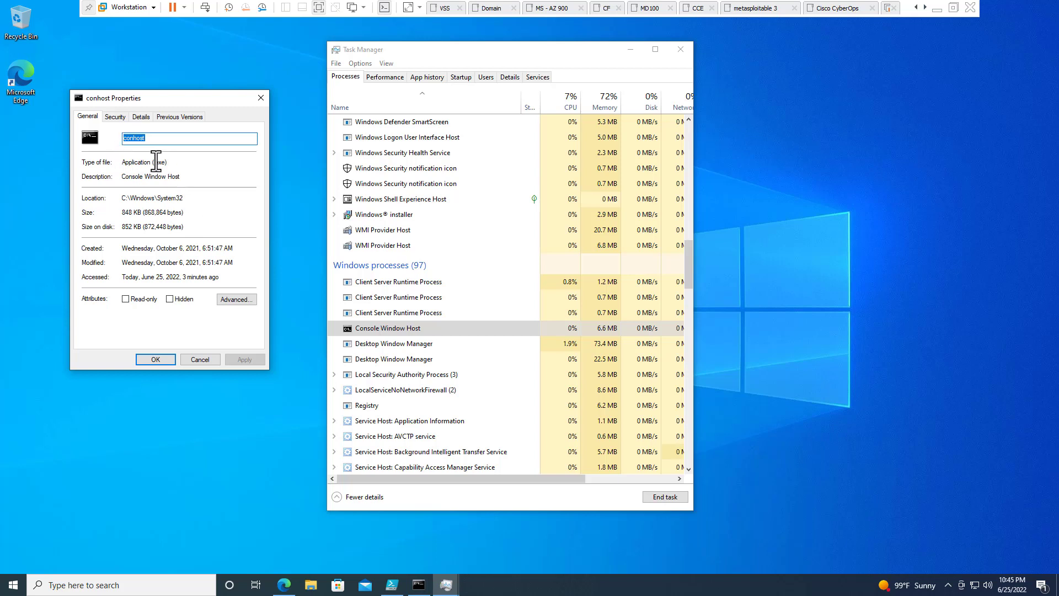
pyautogui.moveTo(191, 198); pyautogui.dragTo(114, 206)
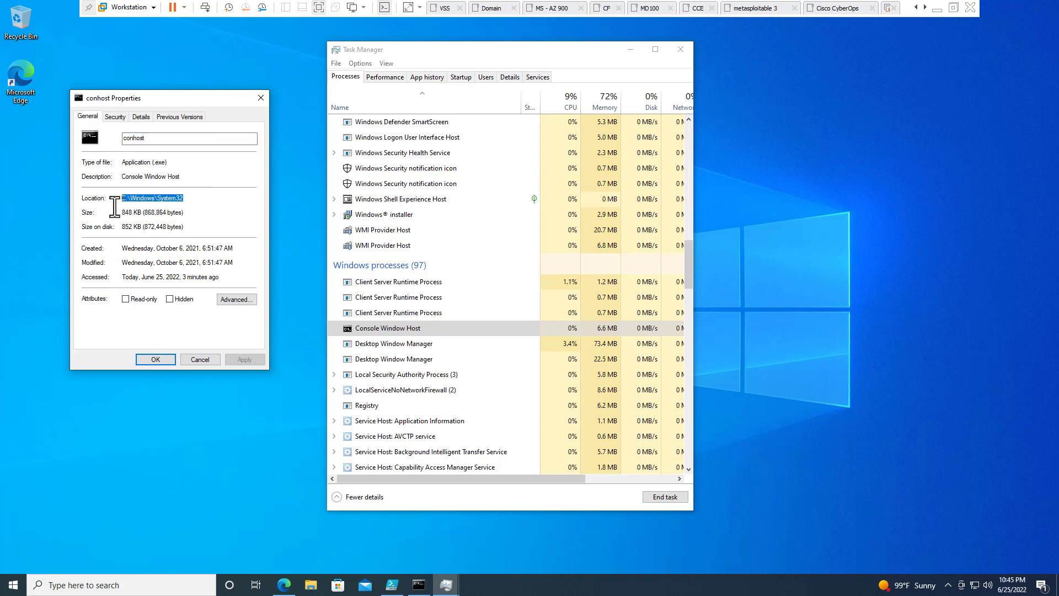
# Step: Locate conhost.exe in the Details view, then open its System32 file location and close that folder
pyautogui.rightClick(397, 331)
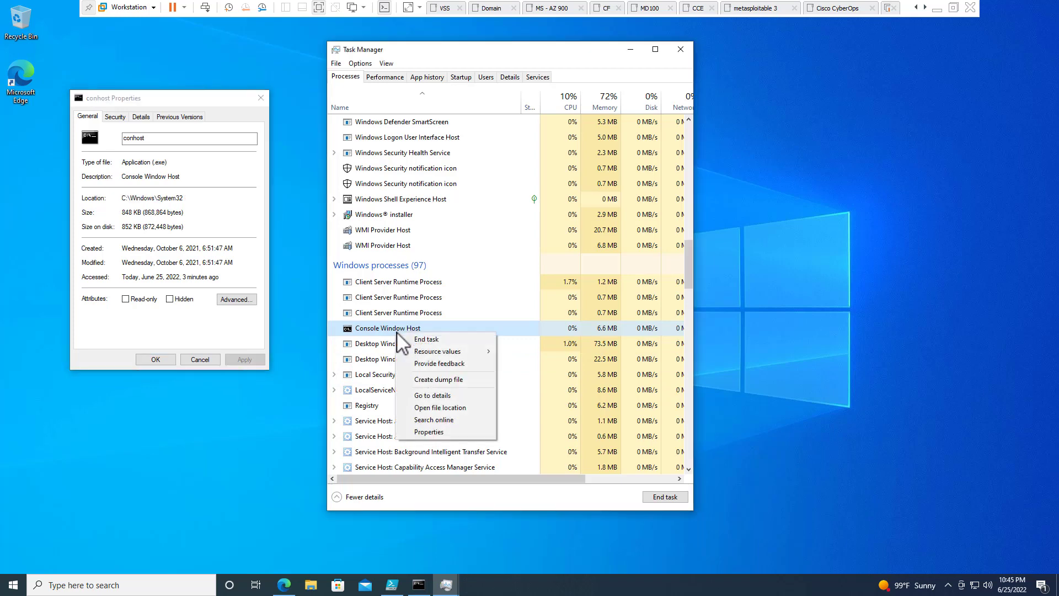
pyautogui.click(447, 396)
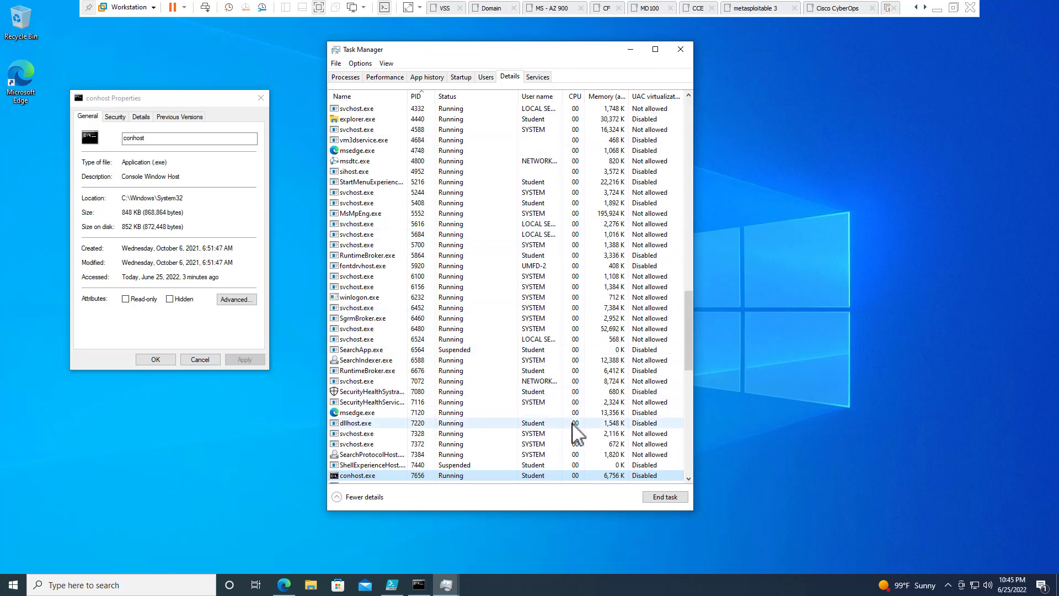
pyautogui.click(347, 77)
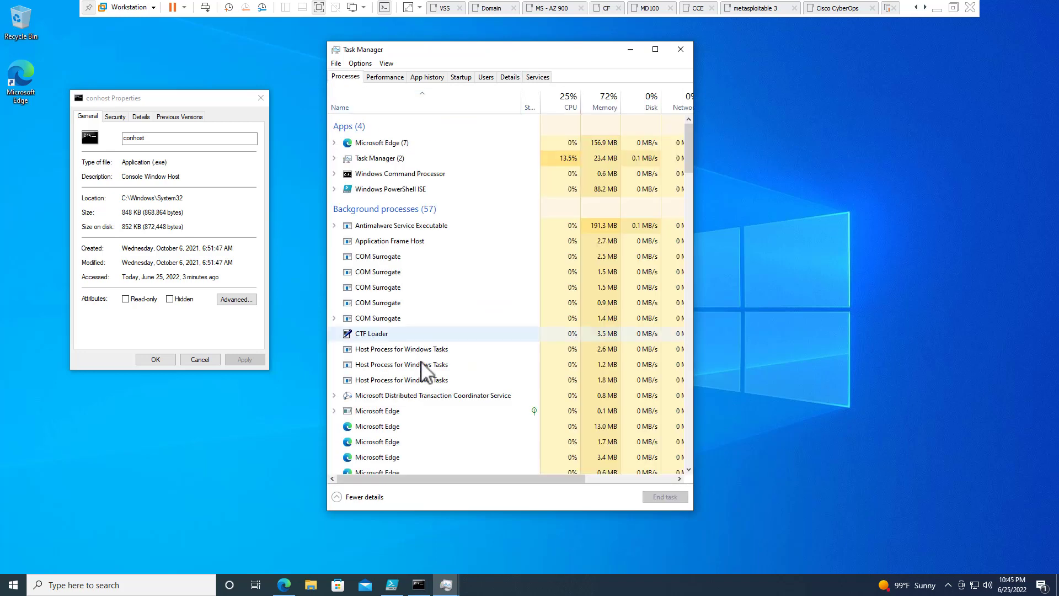
pyautogui.moveTo(687, 142); pyautogui.dragTo(682, 260)
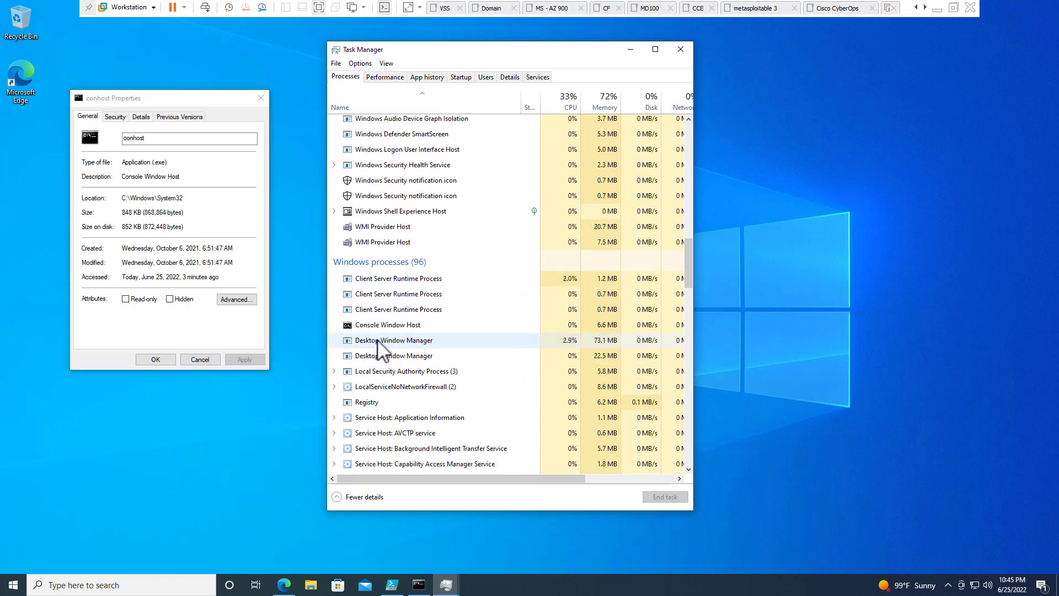
pyautogui.rightClick(370, 326)
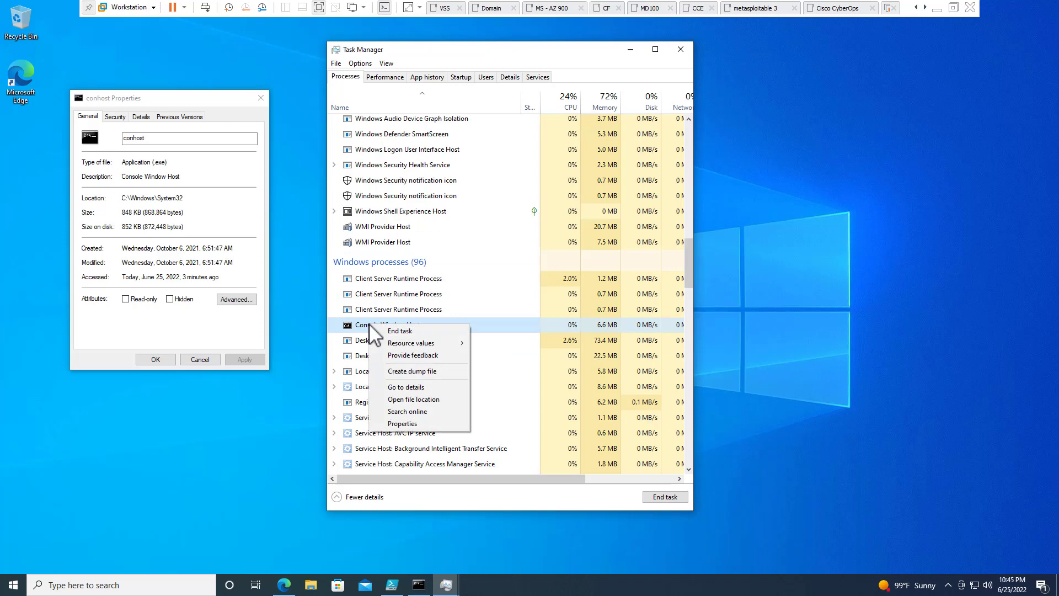
pyautogui.click(414, 399)
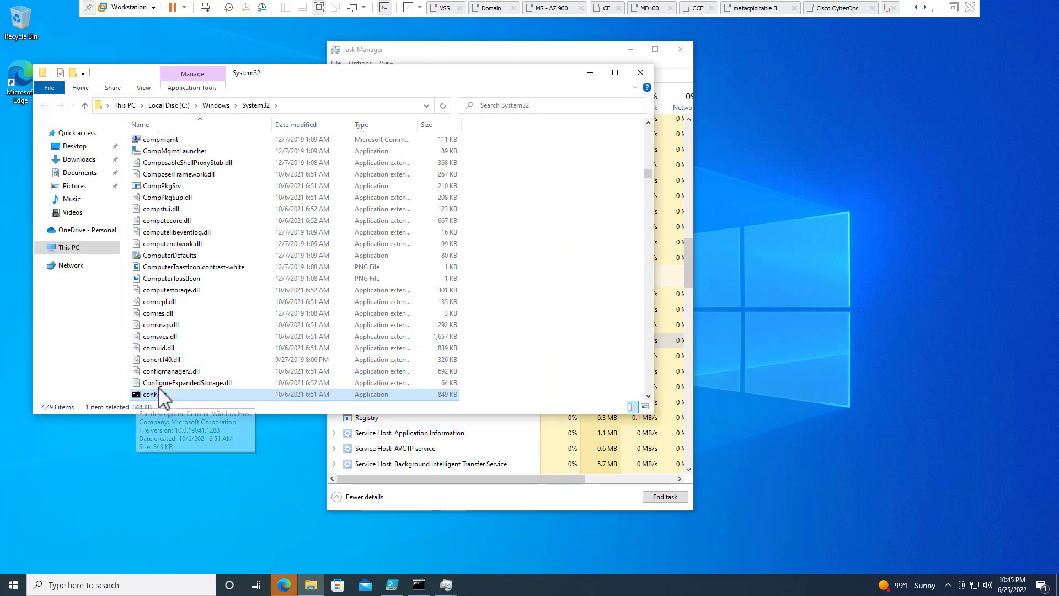
pyautogui.click(640, 74)
# Step: Close the Command Prompt window so Console Window Host drops off the process list
pyautogui.rightClick(387, 326)
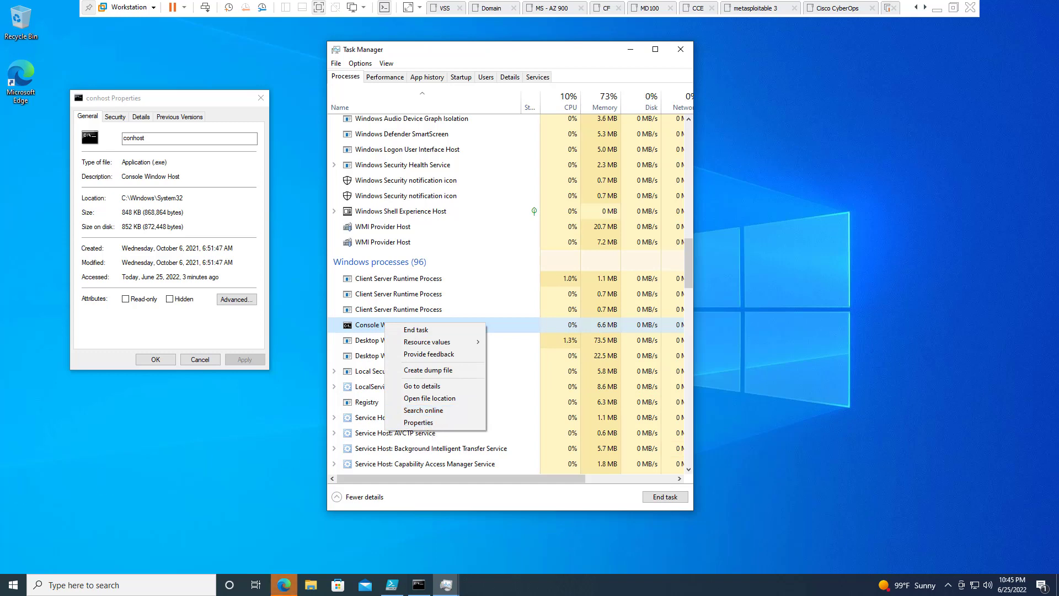
pyautogui.click(244, 515)
pyautogui.click(418, 584)
pyautogui.click(534, 131)
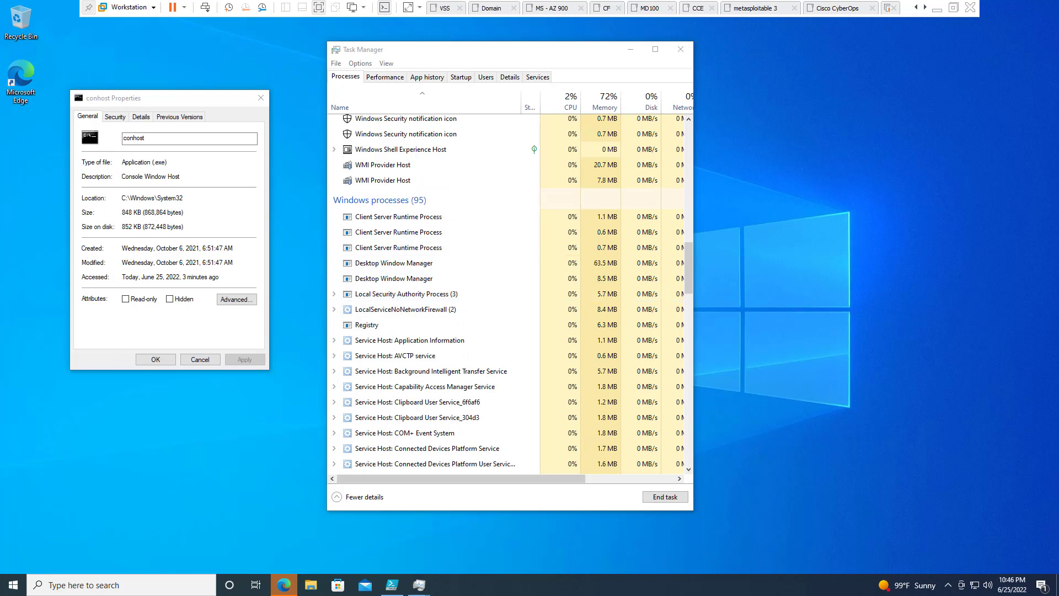
# Step: Close the conhost properties and widen Task Manager to reveal the Network and Power usage columns
pyautogui.click(261, 97)
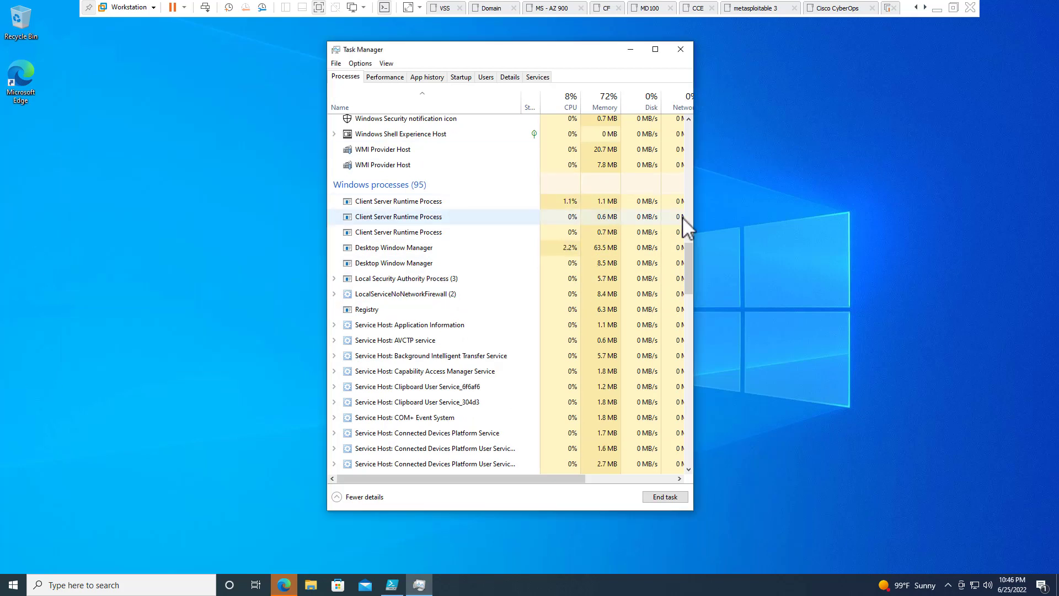
pyautogui.moveTo(693, 213); pyautogui.dragTo(926, 218)
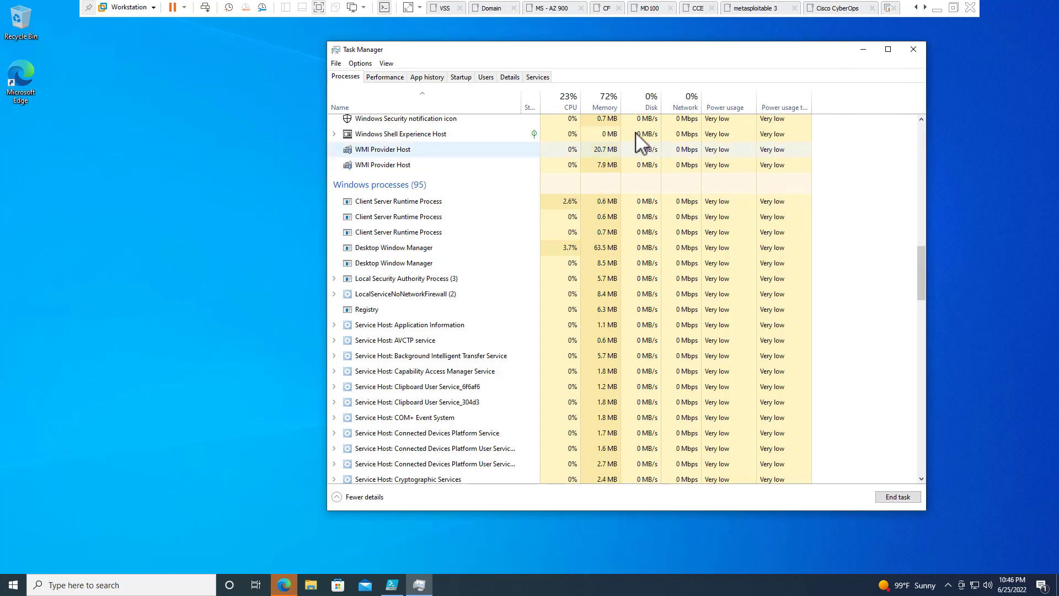
pyautogui.click(568, 105)
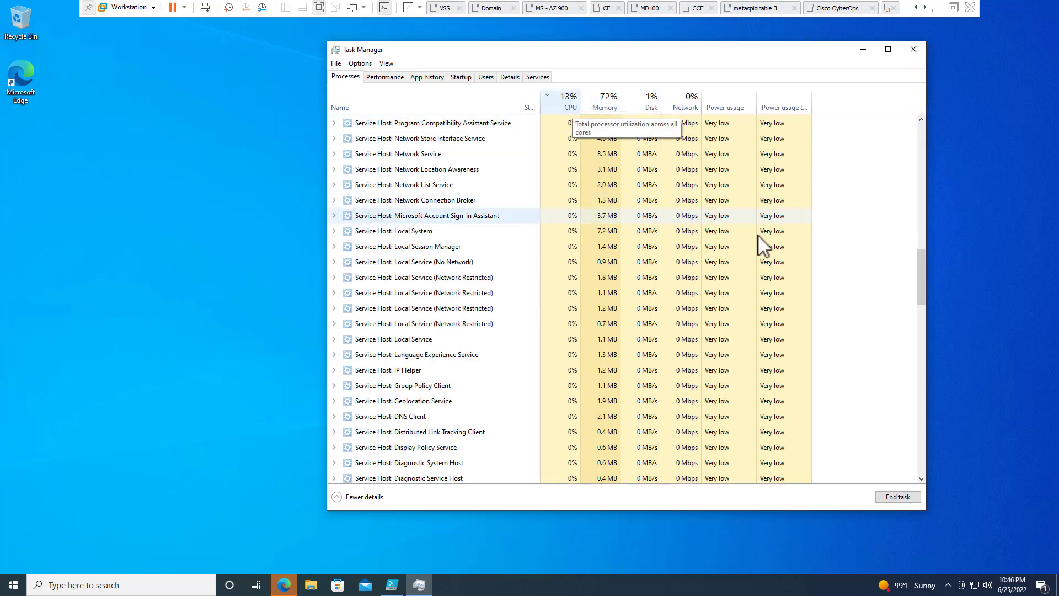
pyautogui.moveTo(925, 267); pyautogui.dragTo(932, 108)
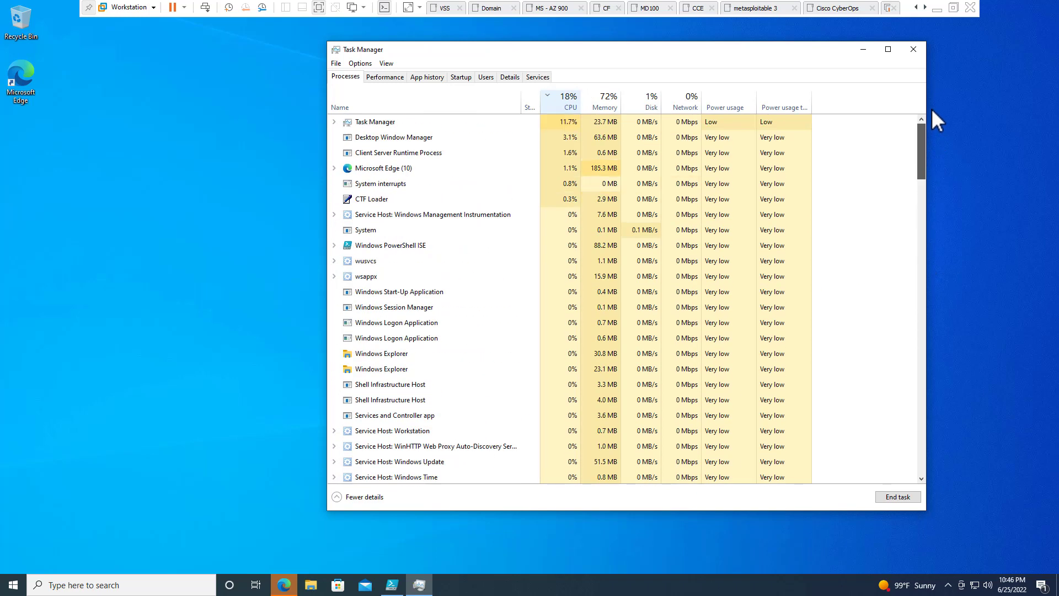
# Step: Try CPU and Memory sort orders, widen Power usage trend, and sort by Disk activity
pyautogui.click(569, 103)
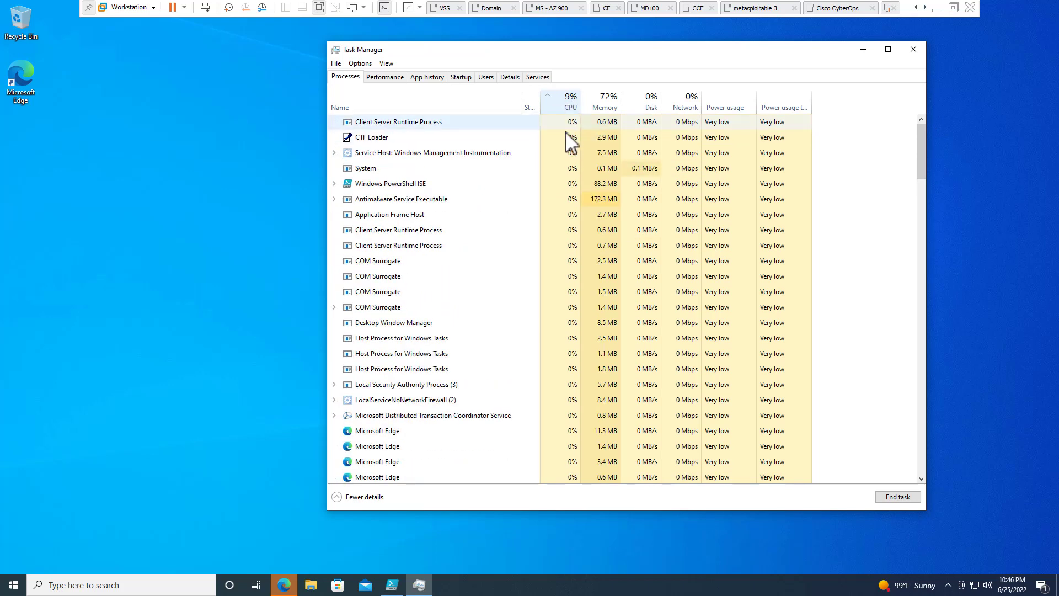
pyautogui.click(606, 103)
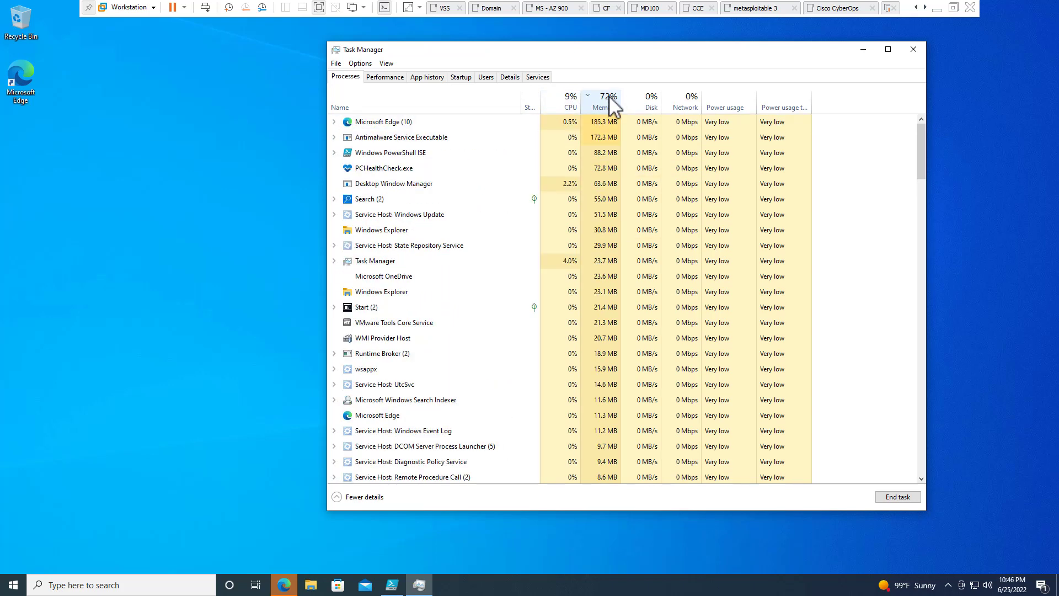
pyautogui.click(610, 98)
pyautogui.click(645, 105)
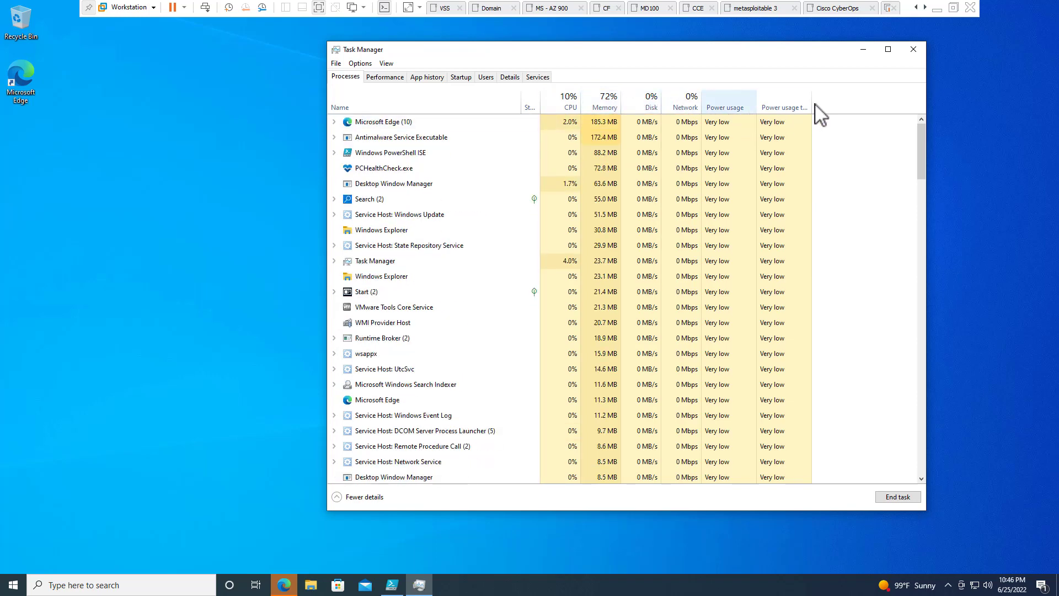
pyautogui.moveTo(812, 103); pyautogui.dragTo(874, 109)
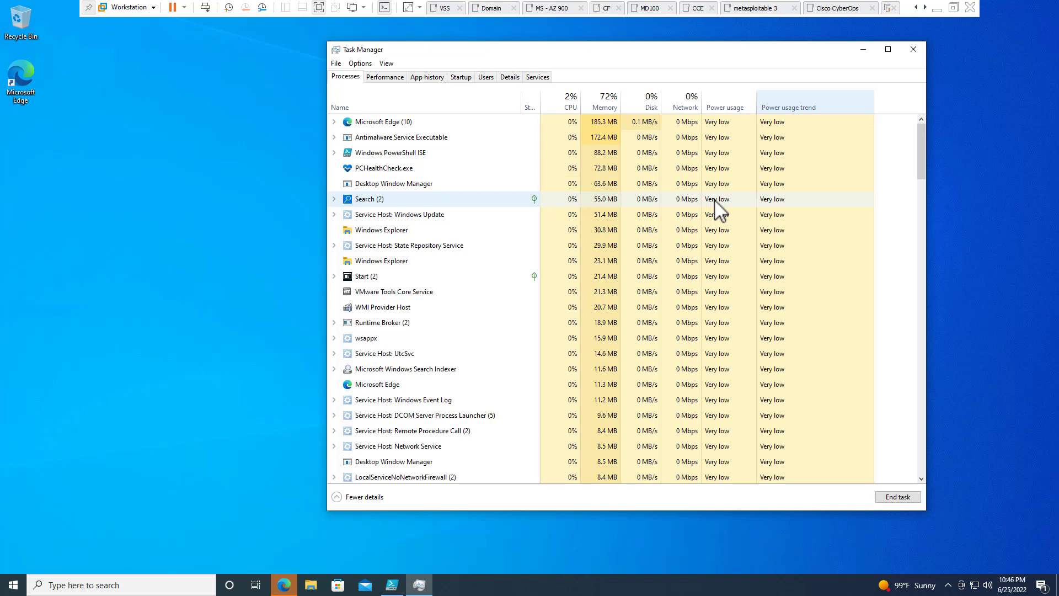
pyautogui.click(645, 99)
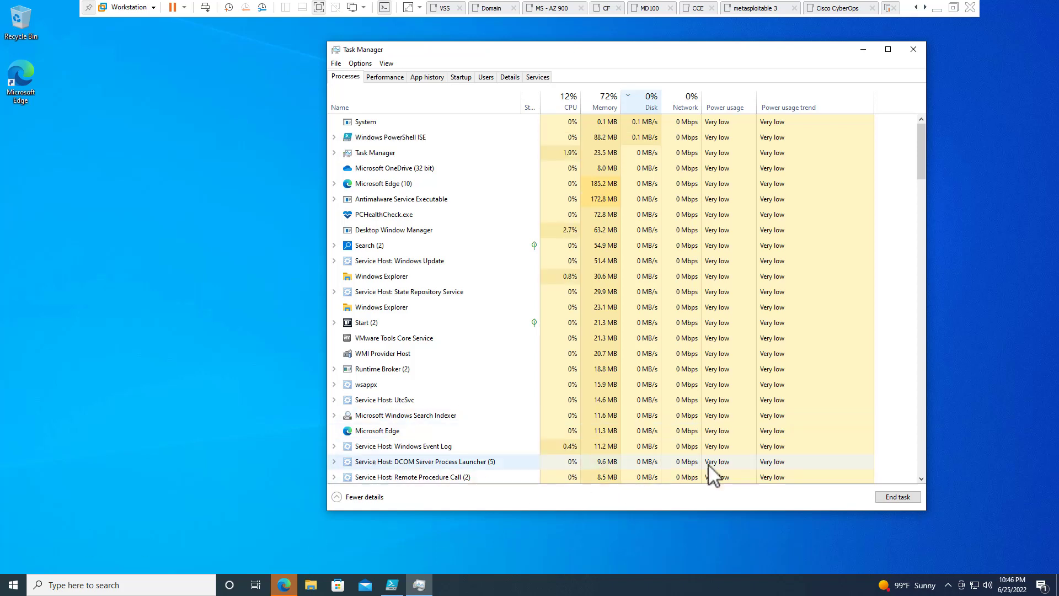
# Step: Show memory as percentages via Resource values and sort processes by Memory
pyautogui.rightClick(604, 98)
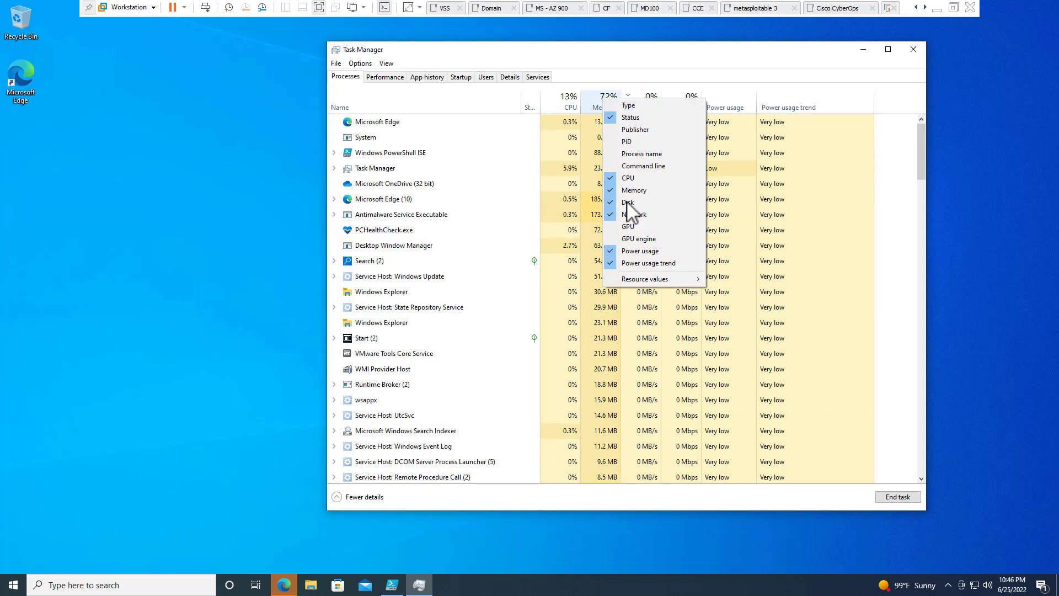
pyautogui.moveTo(644, 279)
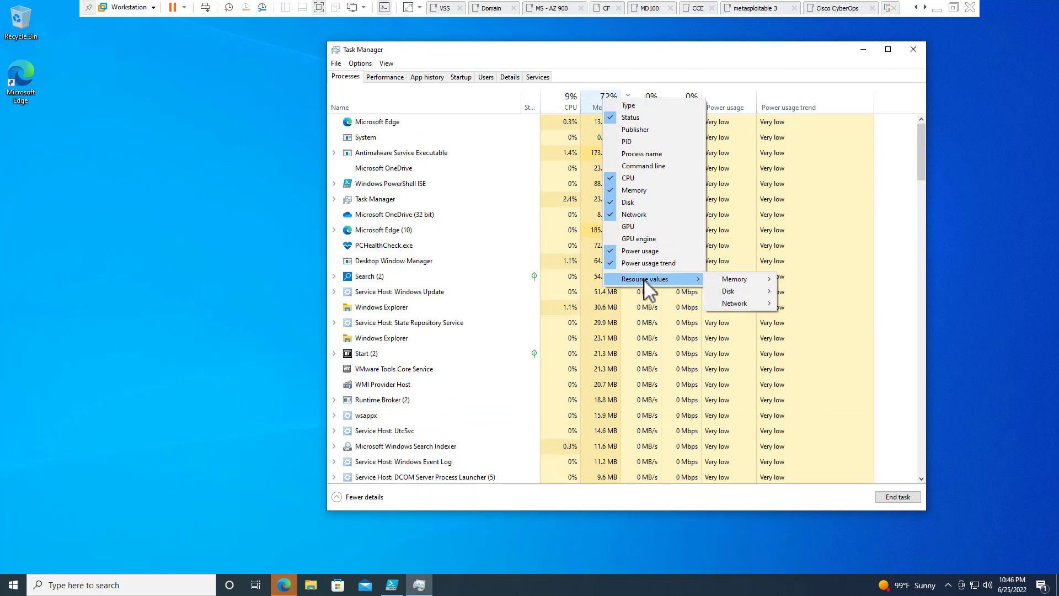
pyautogui.moveTo(734, 281)
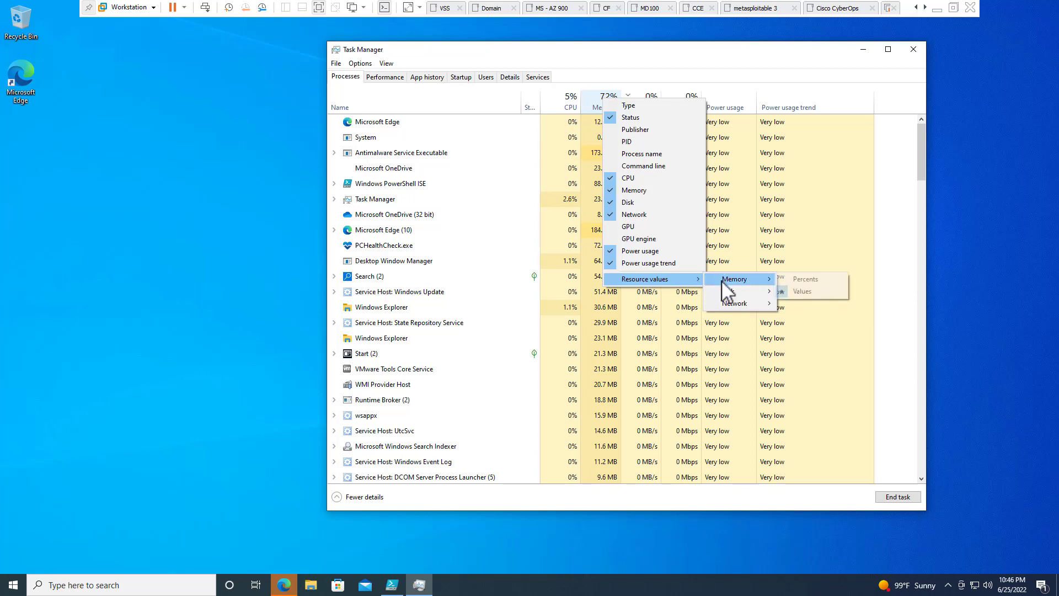
pyautogui.click(800, 281)
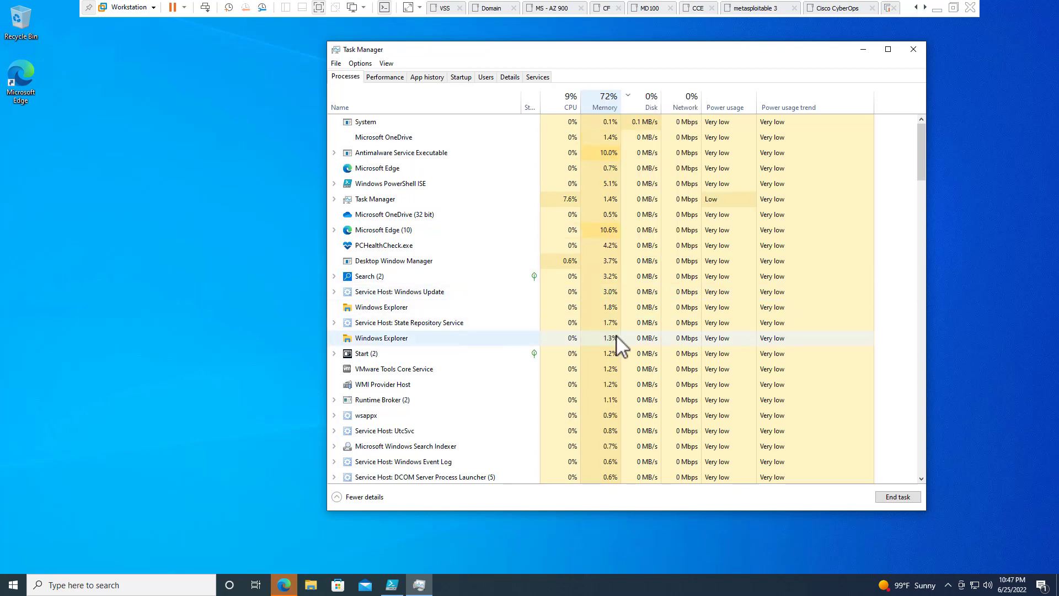
pyautogui.click(598, 105)
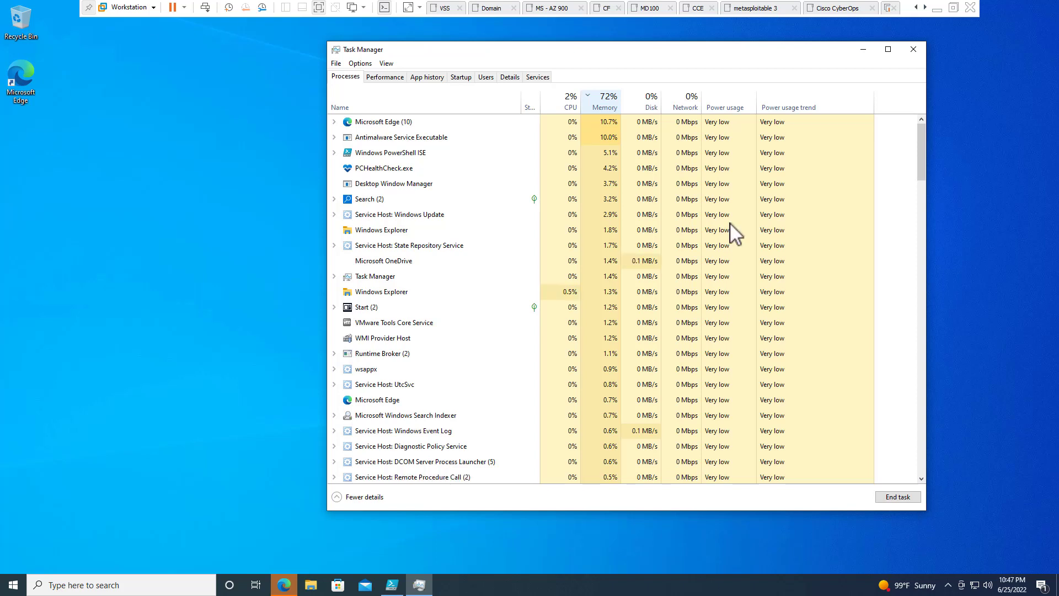
# Step: Switch memory back to MB values and select Microsoft Edge (10) at the top
pyautogui.rightClick(614, 110)
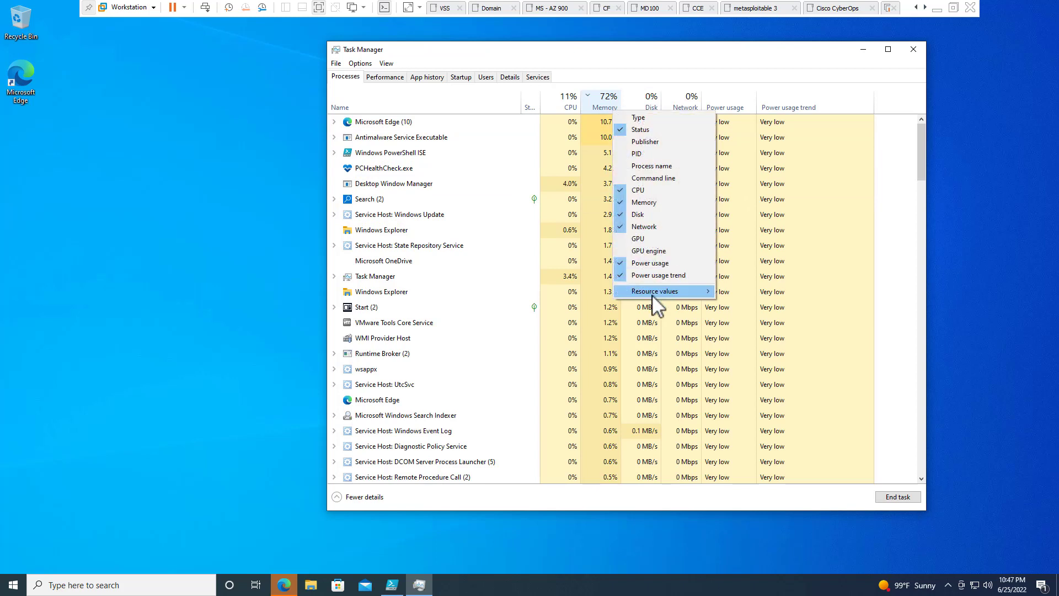
pyautogui.moveTo(656, 294)
pyautogui.moveTo(741, 298)
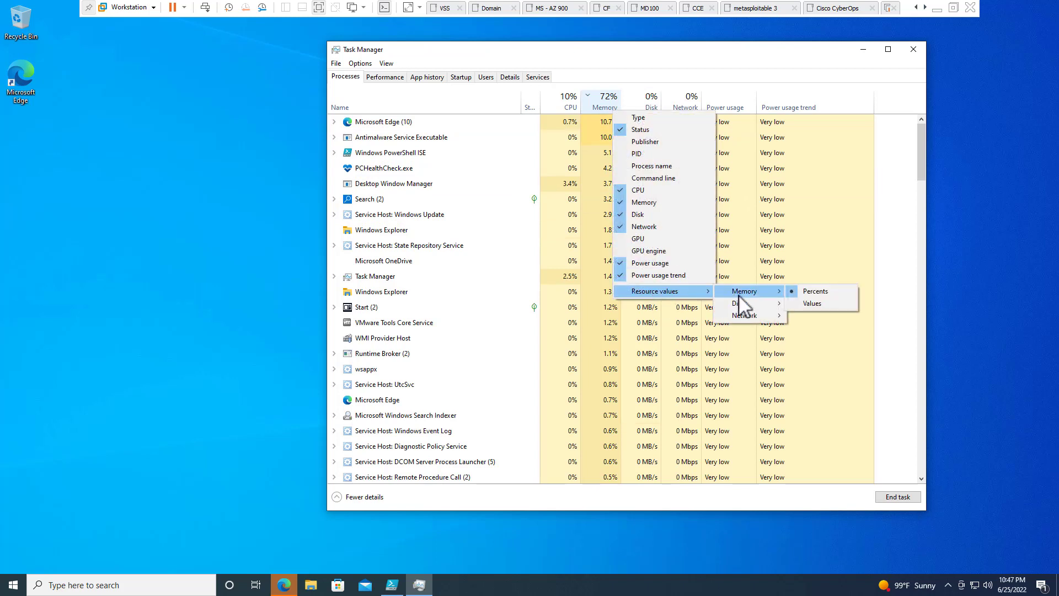
pyautogui.click(823, 303)
pyautogui.click(610, 120)
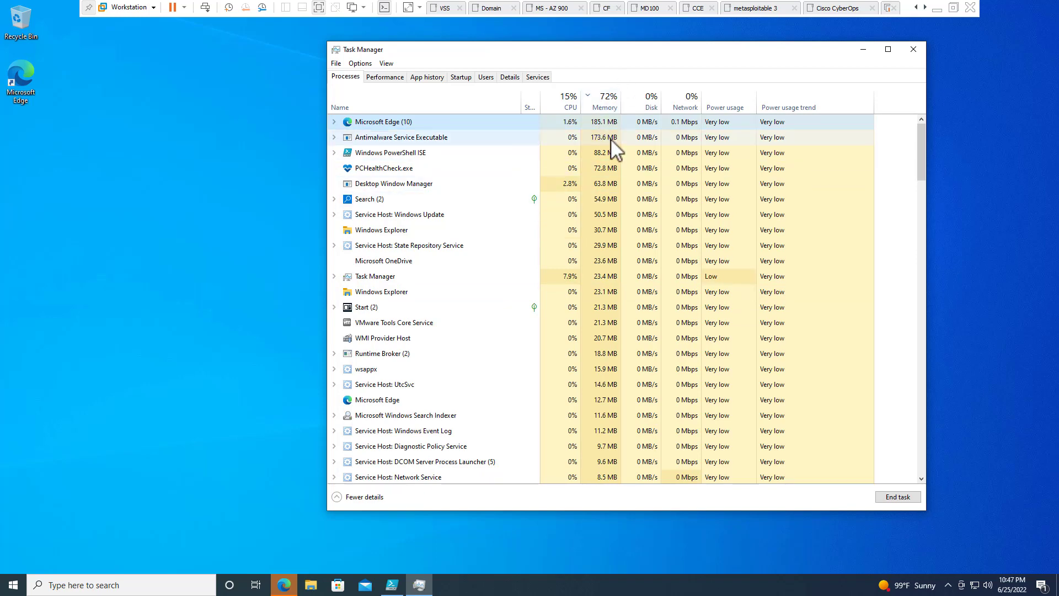
# Step: View the Memory graph on the Performance tab, then return to Processes
pyautogui.click(399, 80)
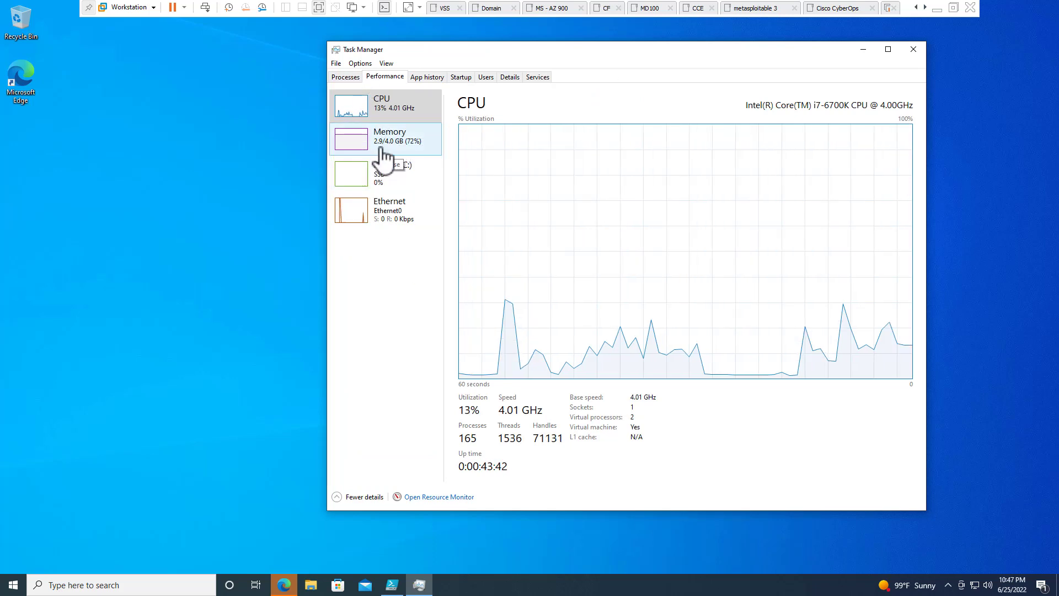
pyautogui.click(389, 157)
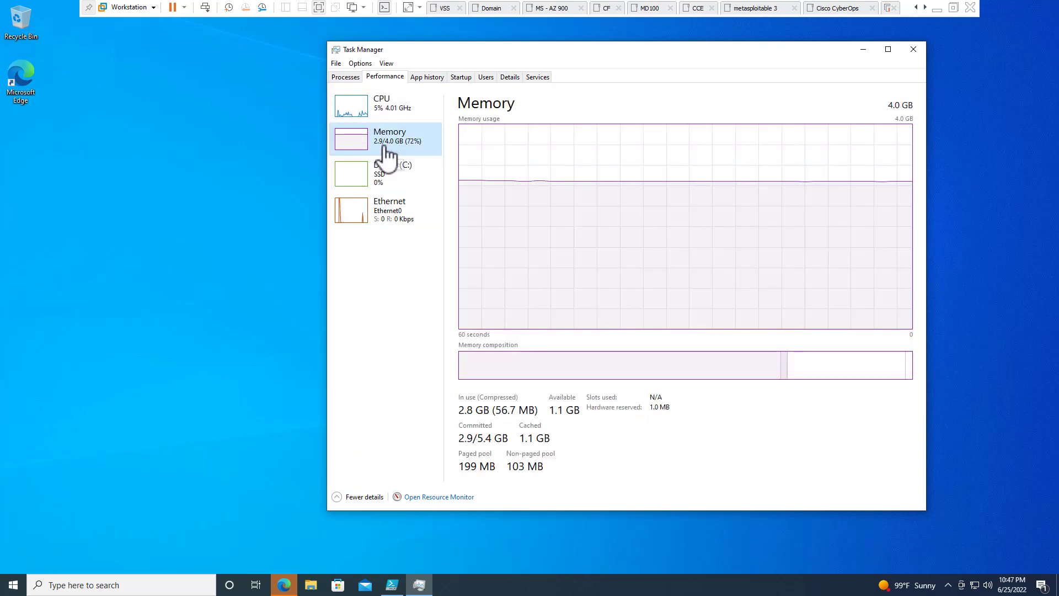
pyautogui.click(346, 77)
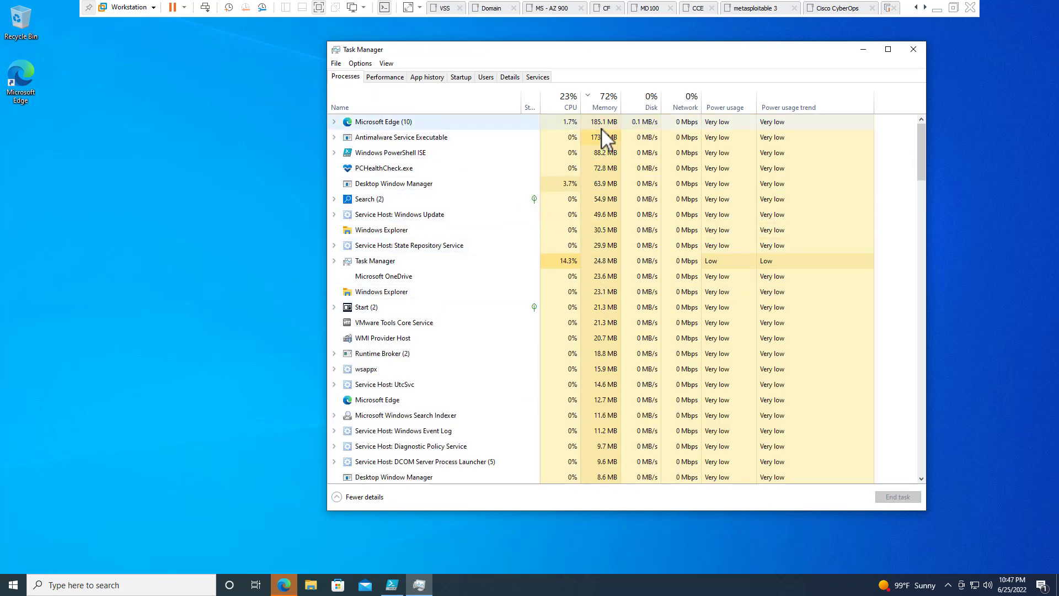
# Step: Select Microsoft Edge (10) and Antimalware Service Executable, then sort by Name in reverse order
pyautogui.click(602, 127)
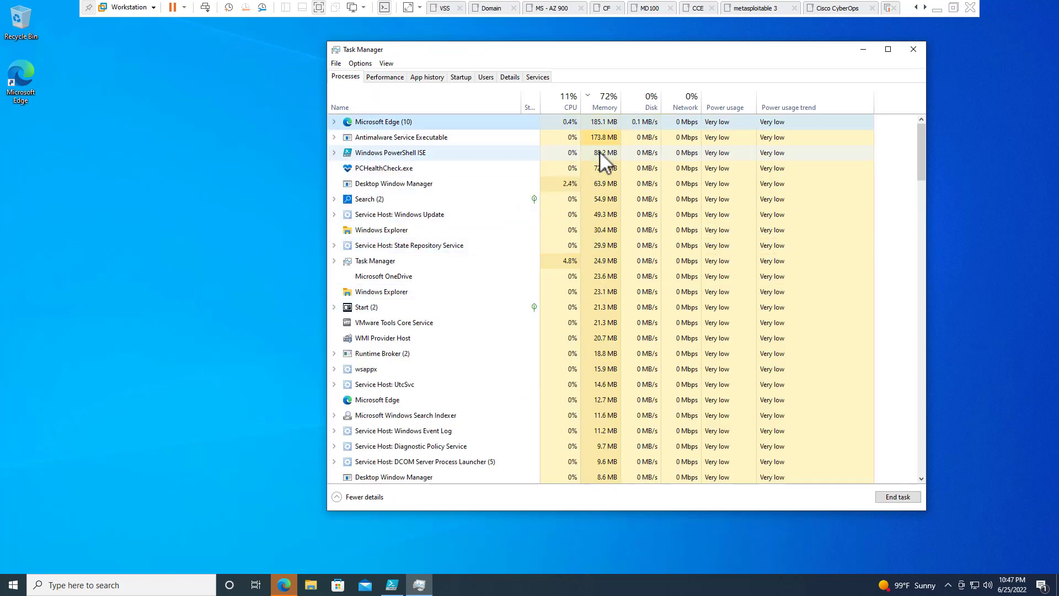
pyautogui.click(609, 140)
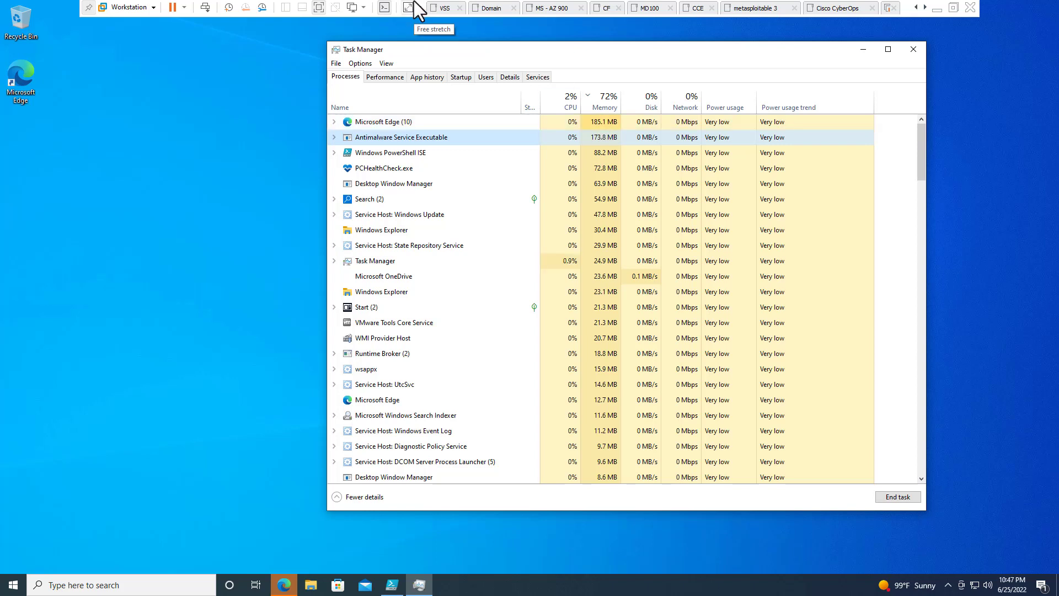
pyautogui.click(348, 111)
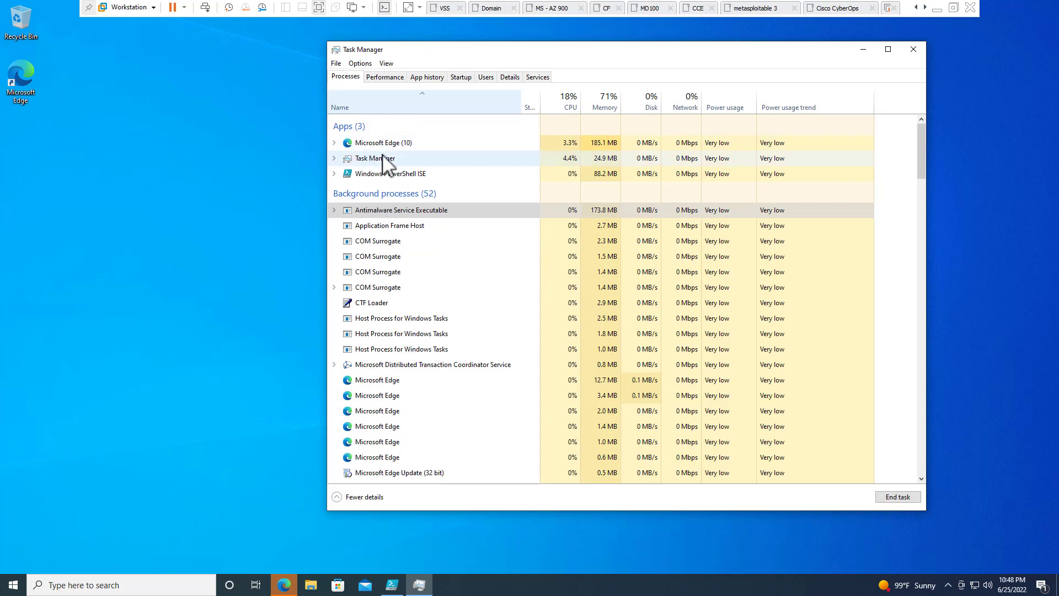
pyautogui.click(343, 110)
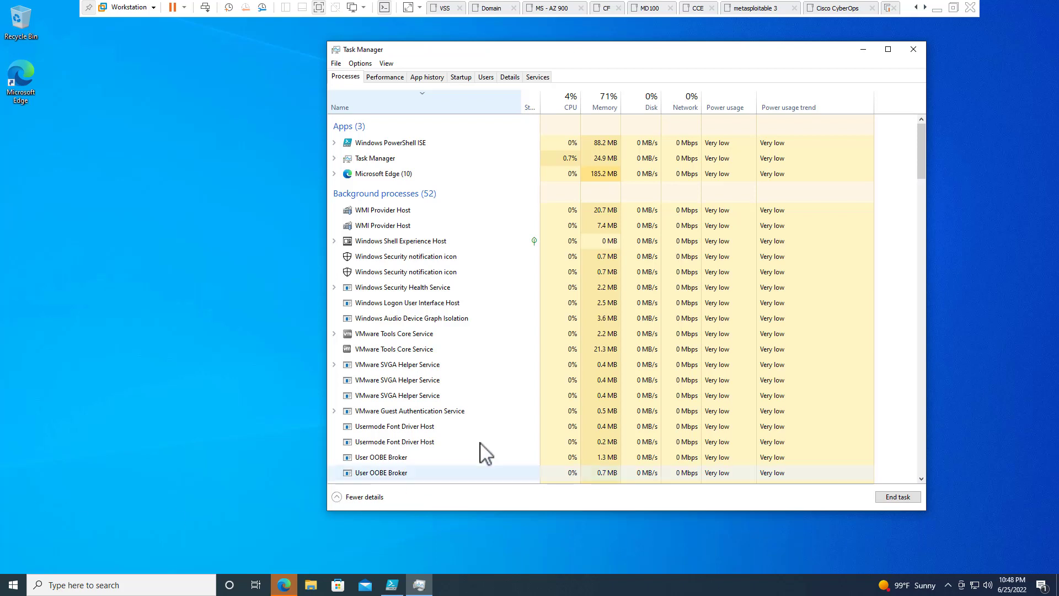
# Step: Expand the Microsoft Edge (10) group, then select its child processes and the group row
pyautogui.doubleClick(383, 175)
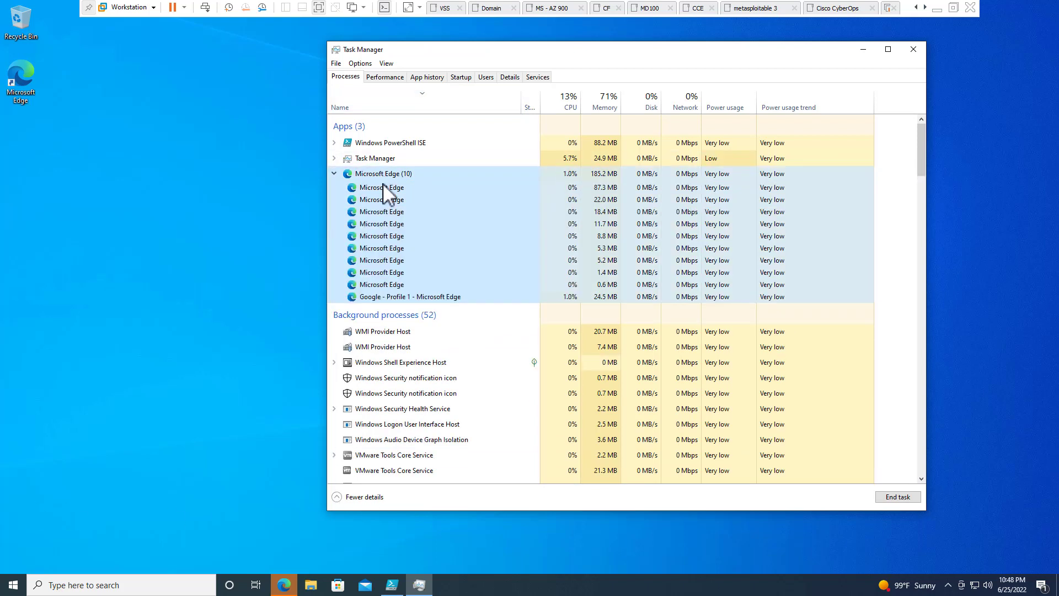
pyautogui.click(374, 184)
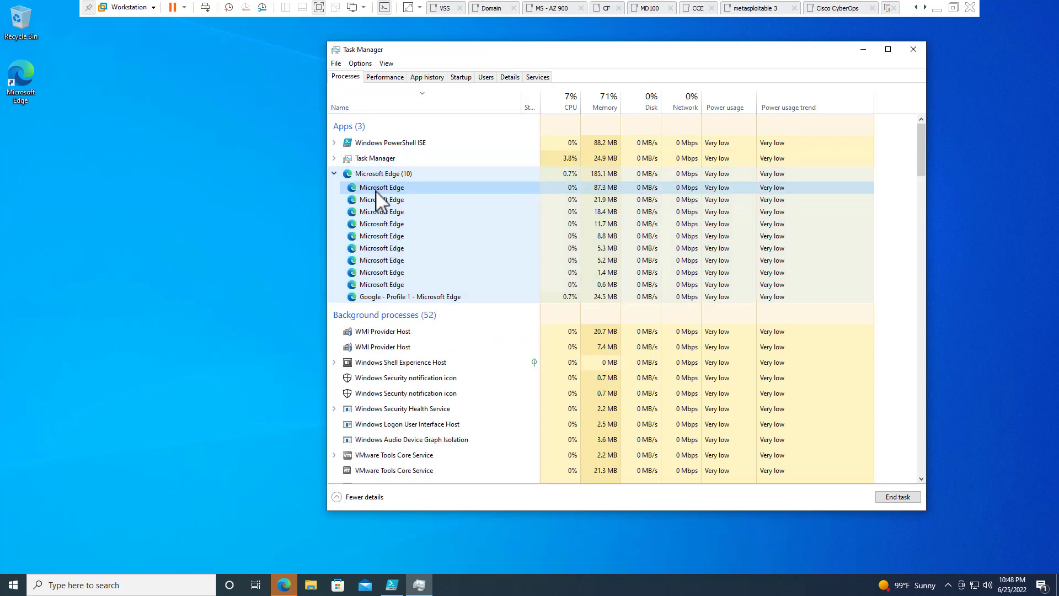
pyautogui.click(379, 296)
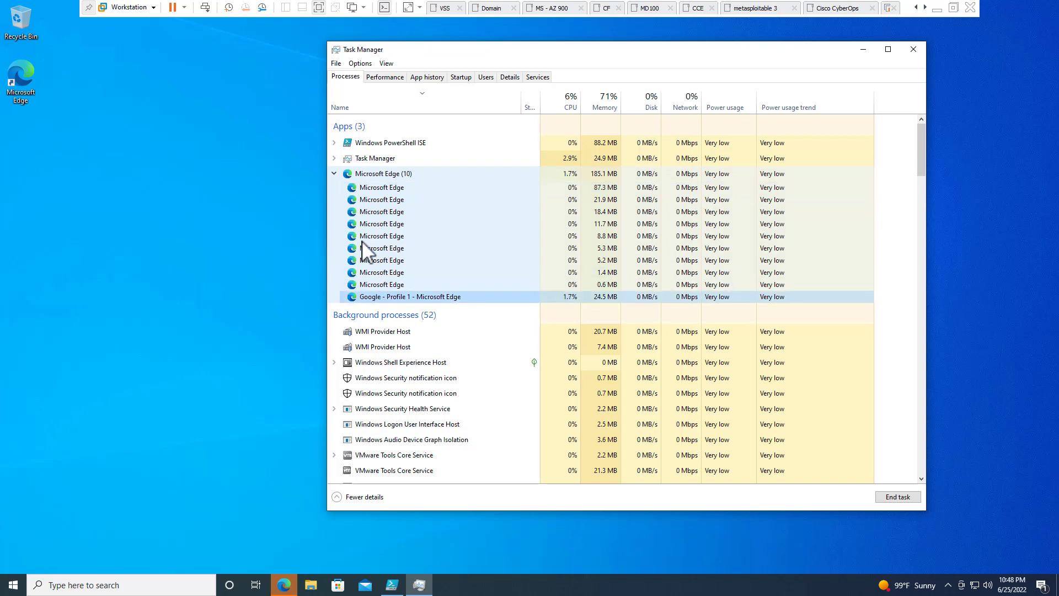
pyautogui.click(378, 188)
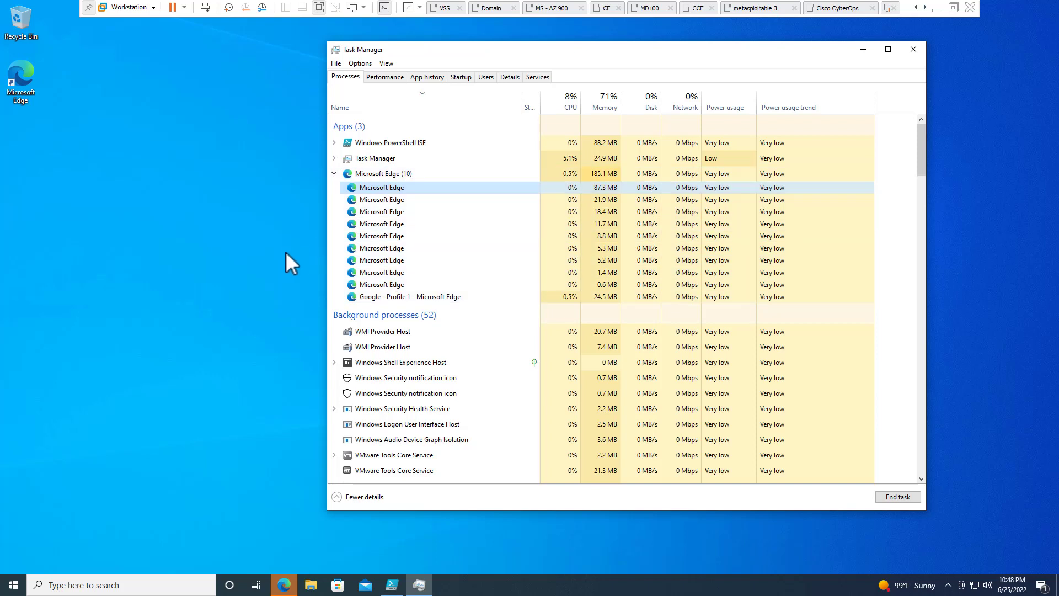
pyautogui.click(381, 172)
# Step: End the Microsoft Edge (10) task, leaving only Windows PowerShell ISE and Task Manager as apps
pyautogui.click(284, 583)
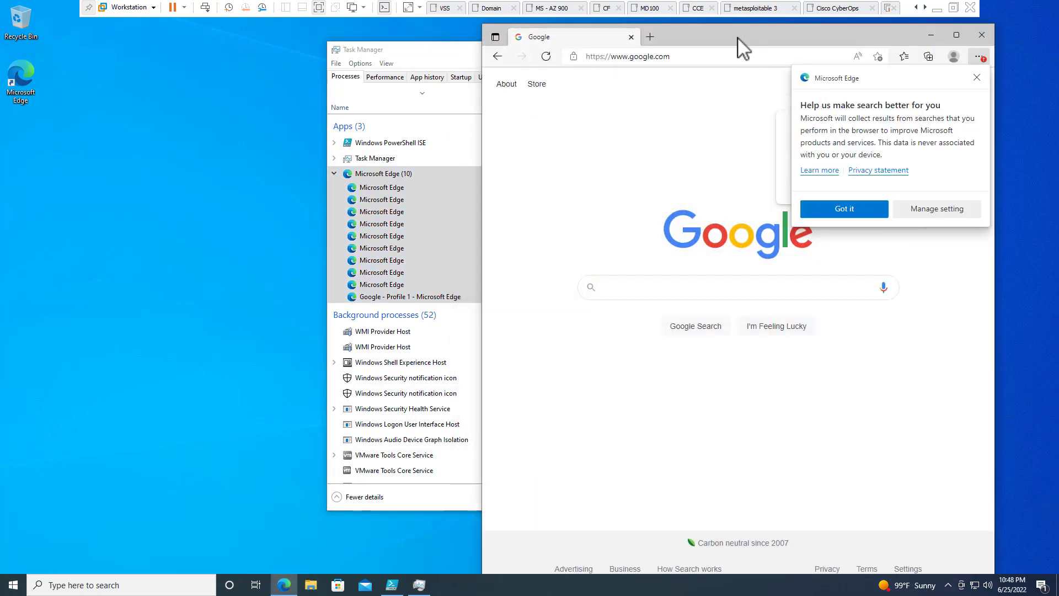
pyautogui.hotkey('alt', 'Tab')
pyautogui.moveTo(517, 57); pyautogui.dragTo(200, 47)
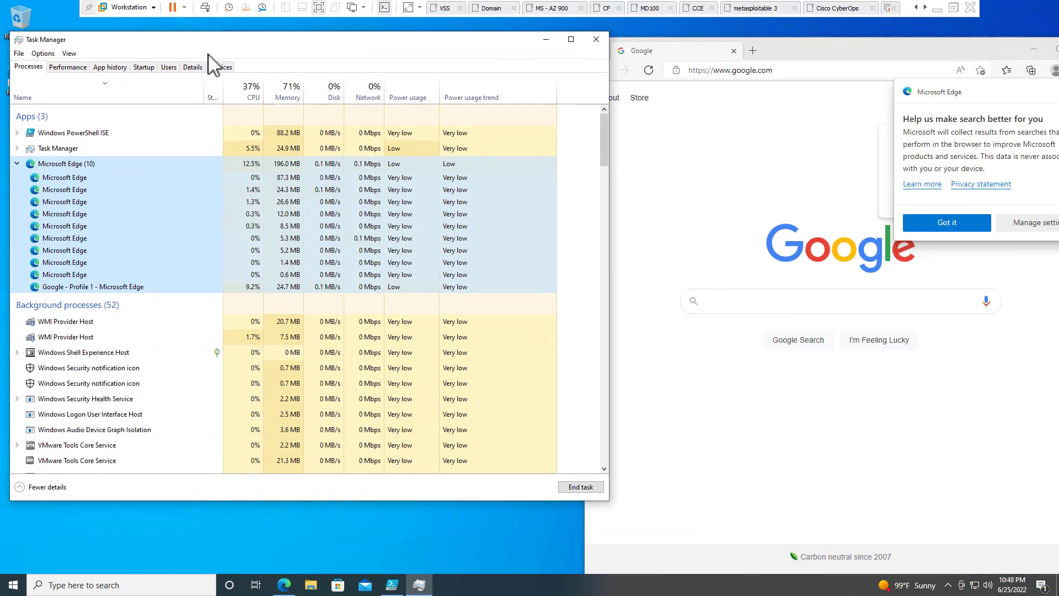
pyautogui.rightClick(62, 164)
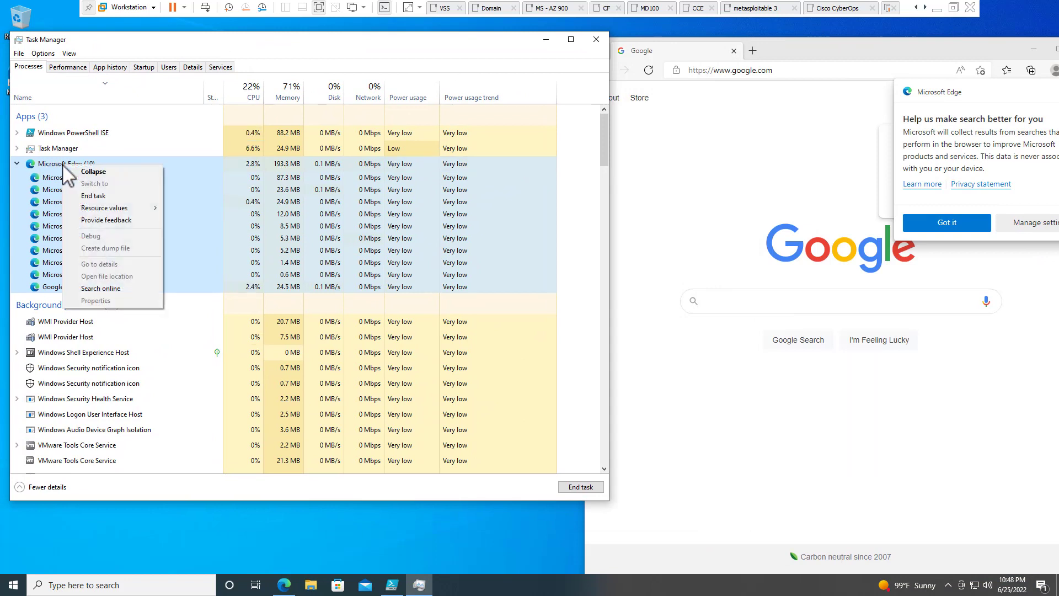
pyautogui.click(98, 194)
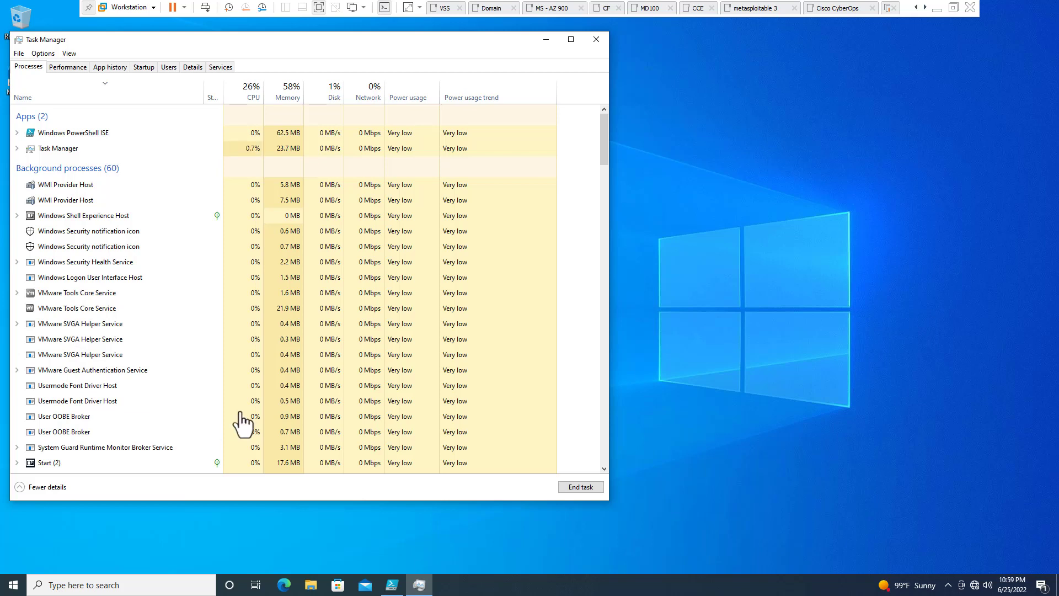
# Step: On the Performance tab, view the CPU, Memory, Disk 0 (C:) and Ethernet graphs
pyautogui.click(68, 67)
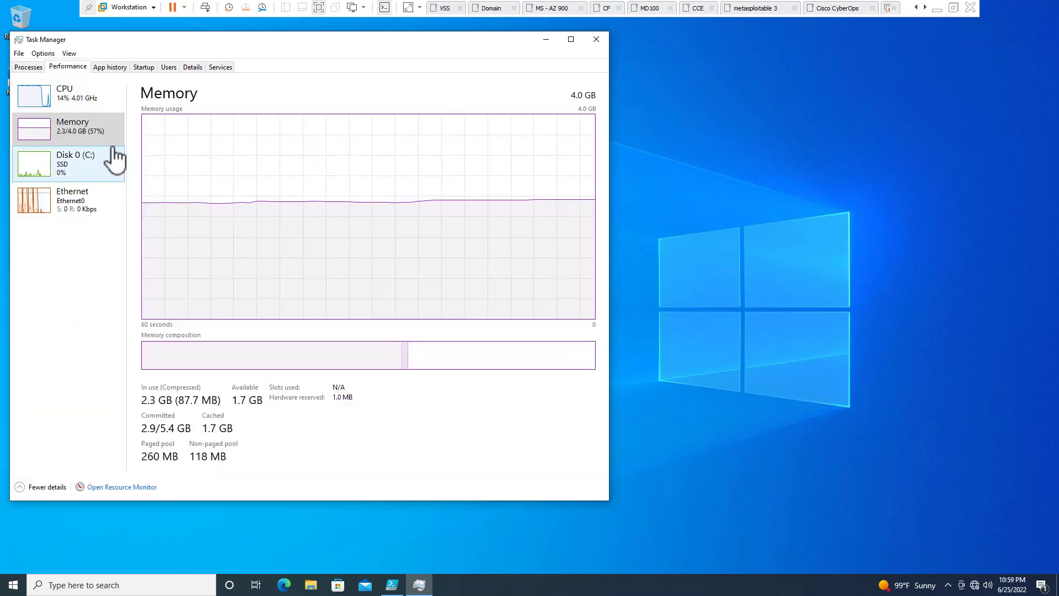
pyautogui.moveTo(252, 44); pyautogui.dragTo(408, 61)
pyautogui.click(238, 113)
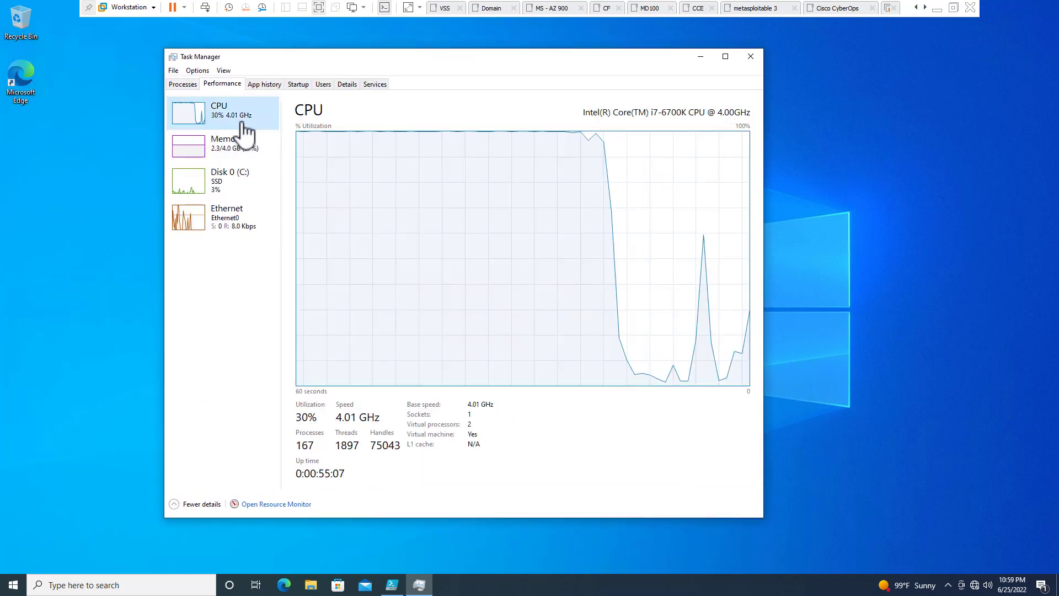
pyautogui.click(245, 148)
pyautogui.click(241, 193)
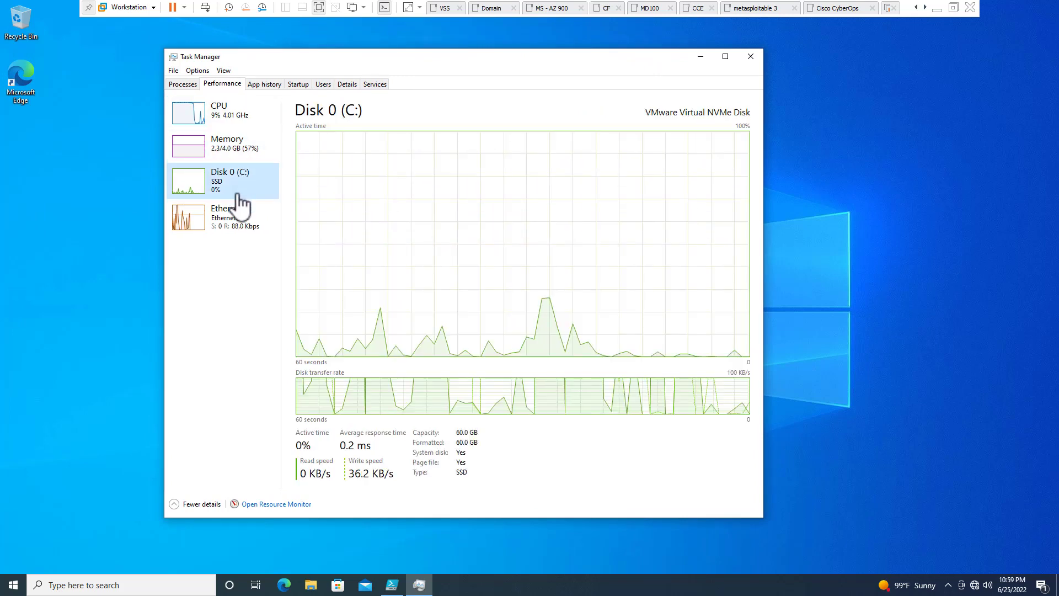
pyautogui.click(238, 226)
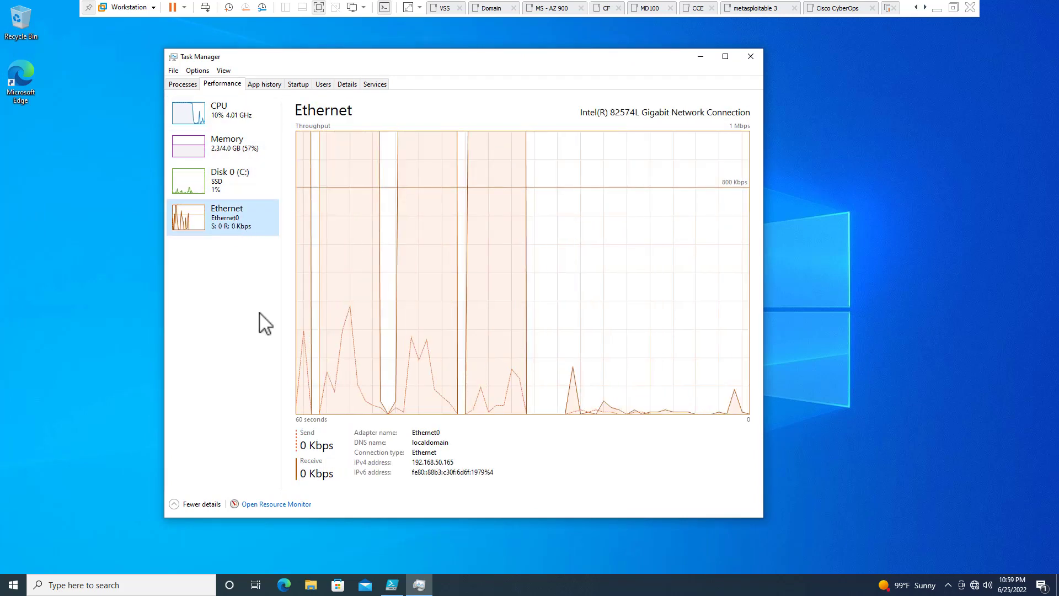
# Step: Recheck CPU and the process list, then settle on Memory: 2.2 GB of 4.0 GB used
pyautogui.click(216, 116)
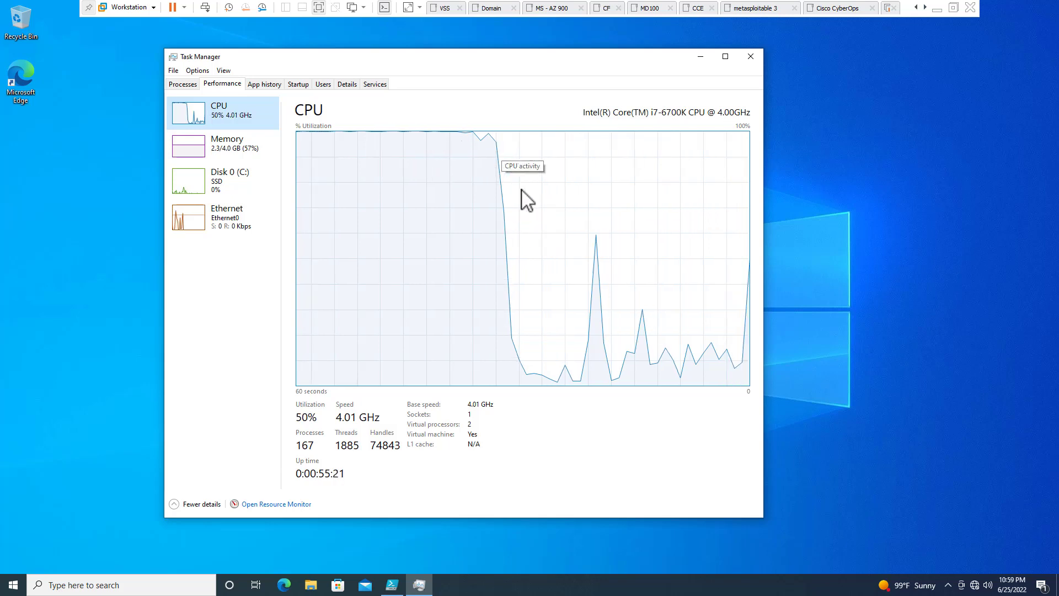
pyautogui.click(193, 82)
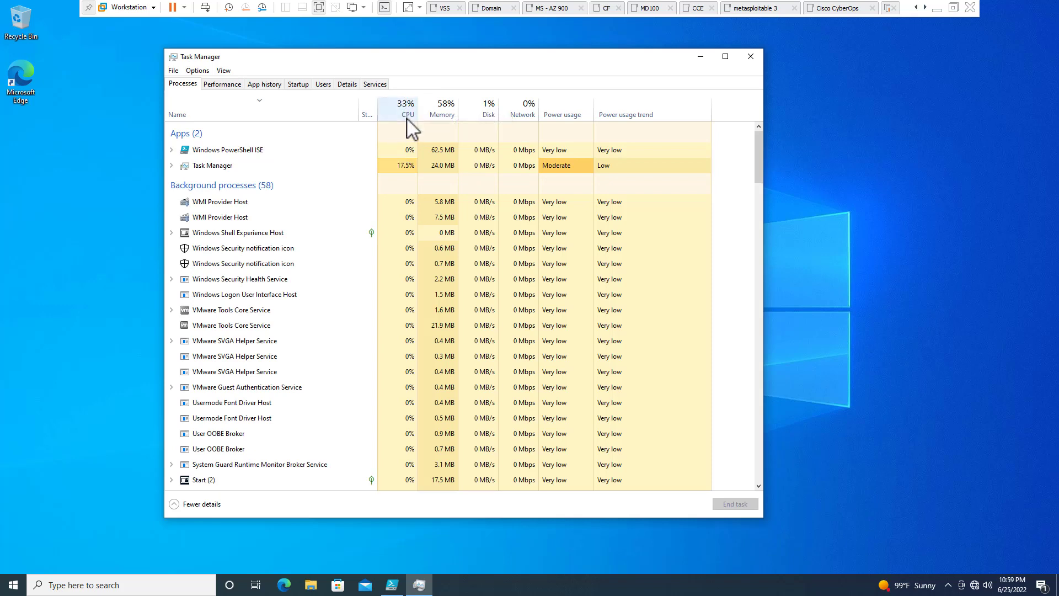
pyautogui.click(226, 85)
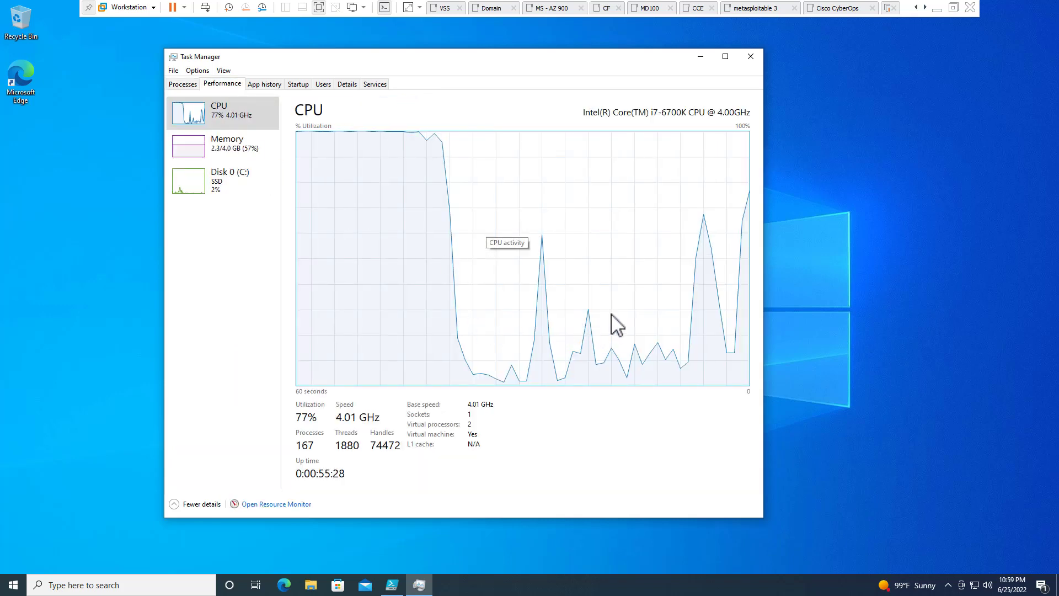
pyautogui.click(240, 146)
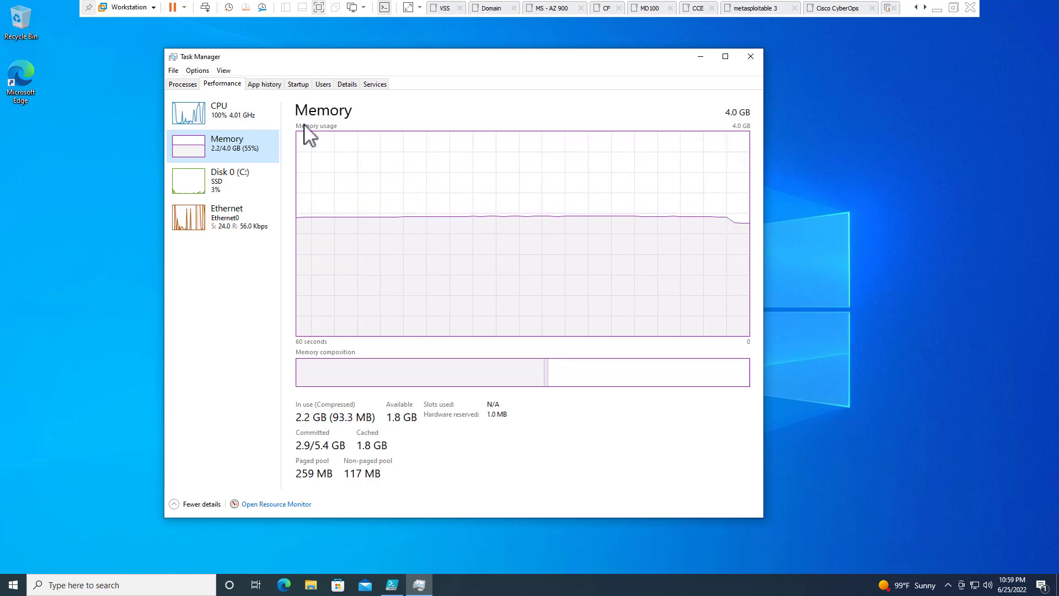
# Step: Recheck CPU and Memory, then show Disk 0 (C:), the 60 GB NVMe SSD at 0% active
pyautogui.click(221, 127)
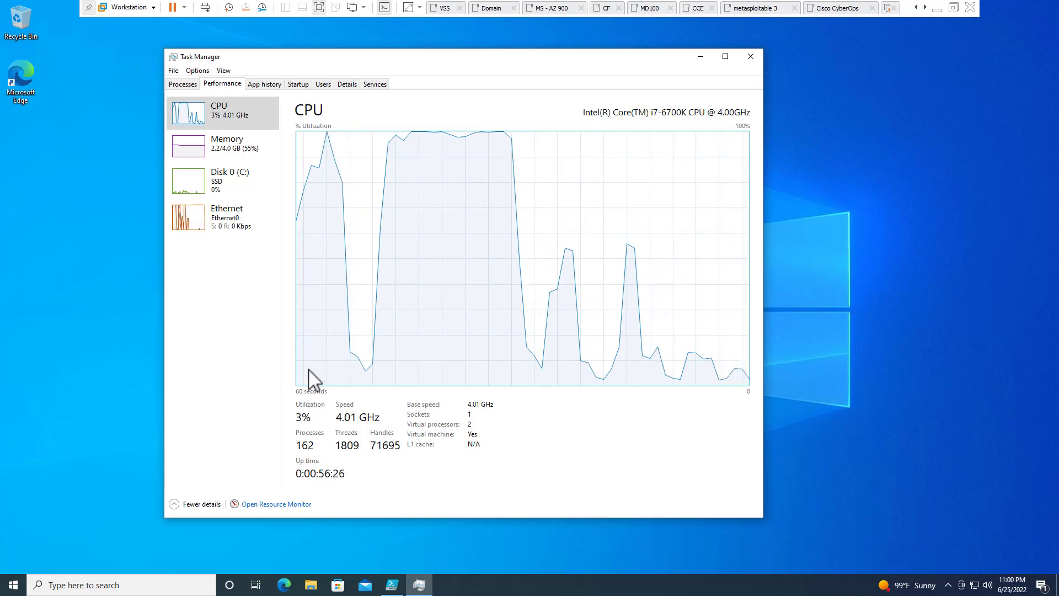
pyautogui.click(215, 151)
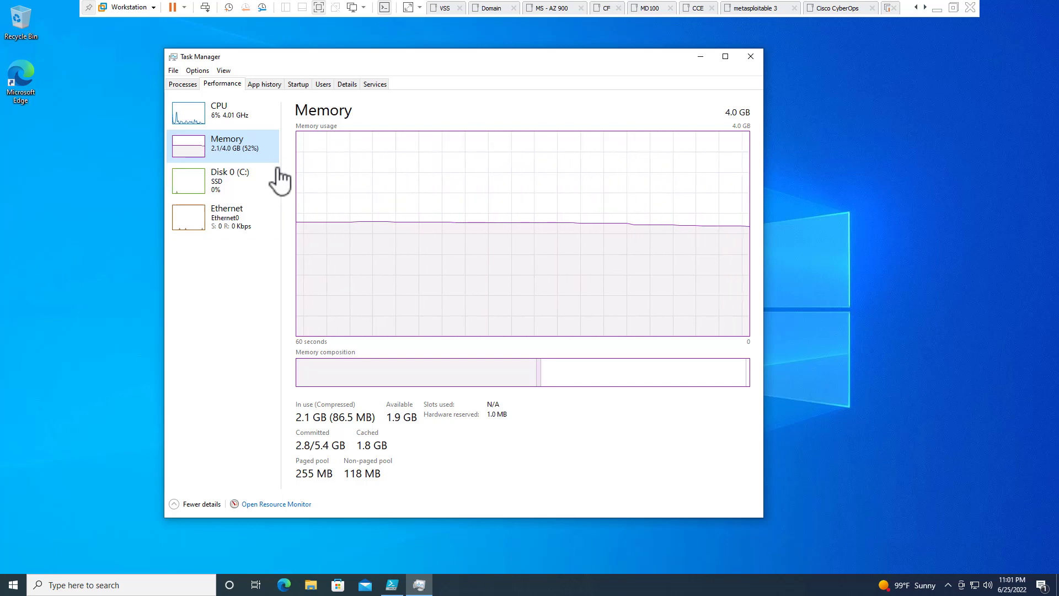
pyautogui.click(252, 181)
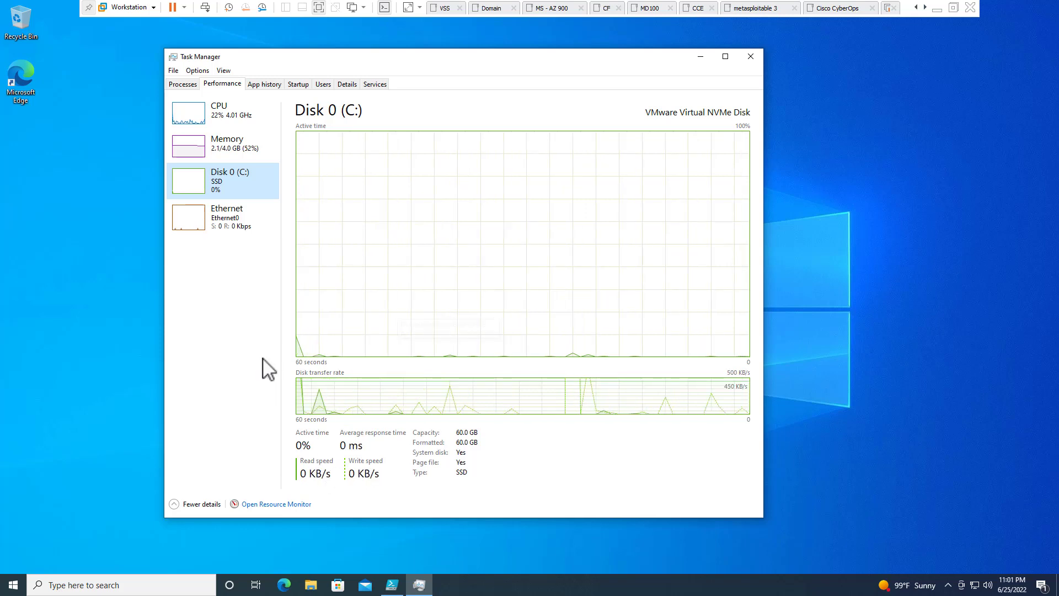
# Step: Show the Ethernet graph for the Intel 82574L Gigabit adapter Ethernet0 at 0 Kbps
pyautogui.click(243, 227)
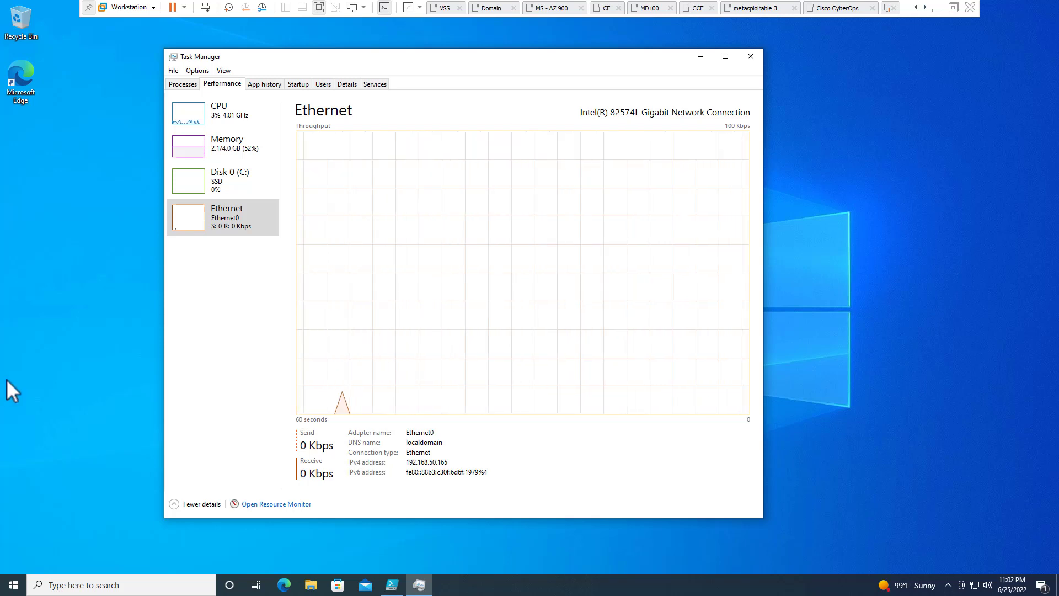
# Step: Open Resource Monitor and place it upper left, with Task Manager on the right
pyautogui.click(272, 505)
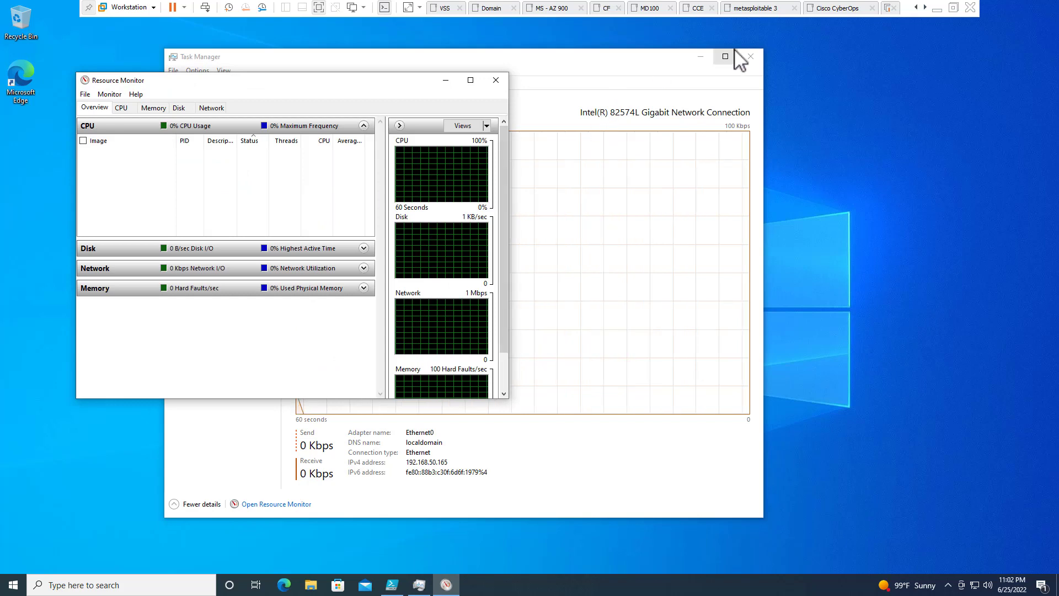
pyautogui.moveTo(661, 69); pyautogui.dragTo(970, 87)
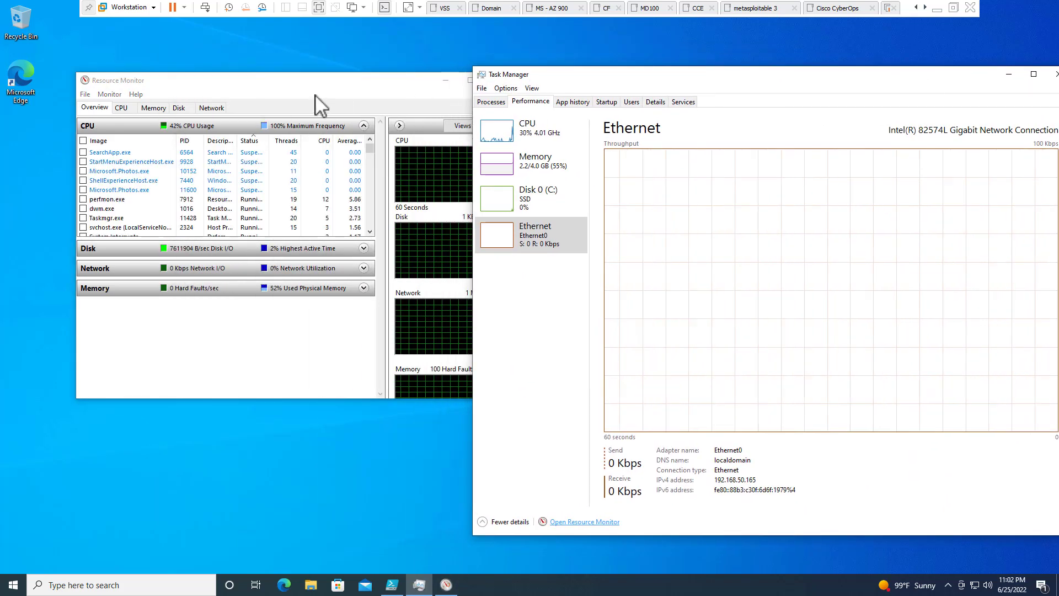
pyautogui.click(298, 87)
pyautogui.moveTo(296, 83); pyautogui.dragTo(245, 67)
# Step: Sort the CPU process table by Average and expand the Disk activity table
pyautogui.click(313, 109)
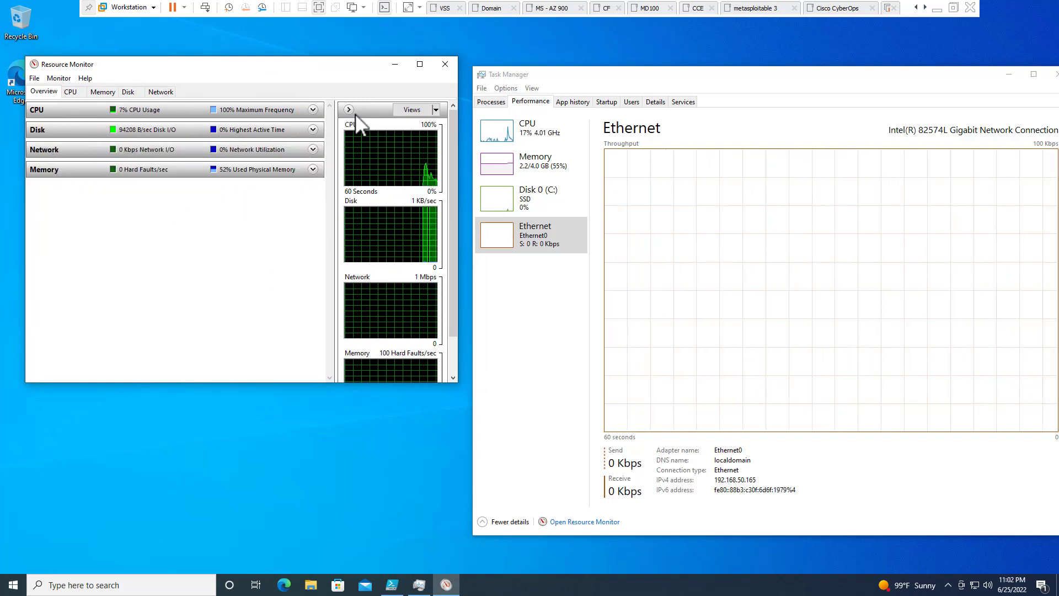
pyautogui.click(313, 110)
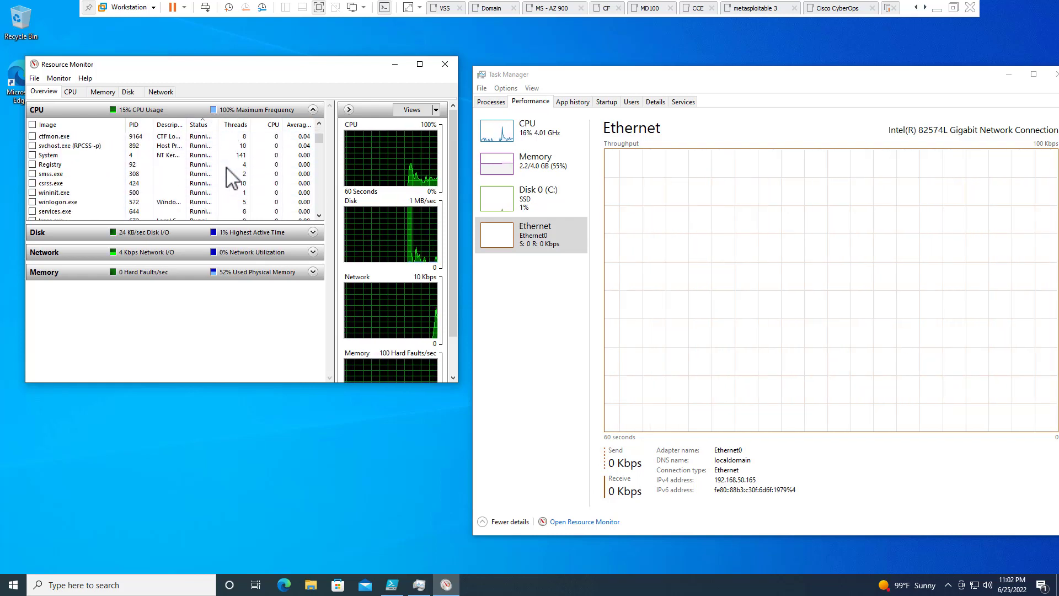
pyautogui.click(301, 124)
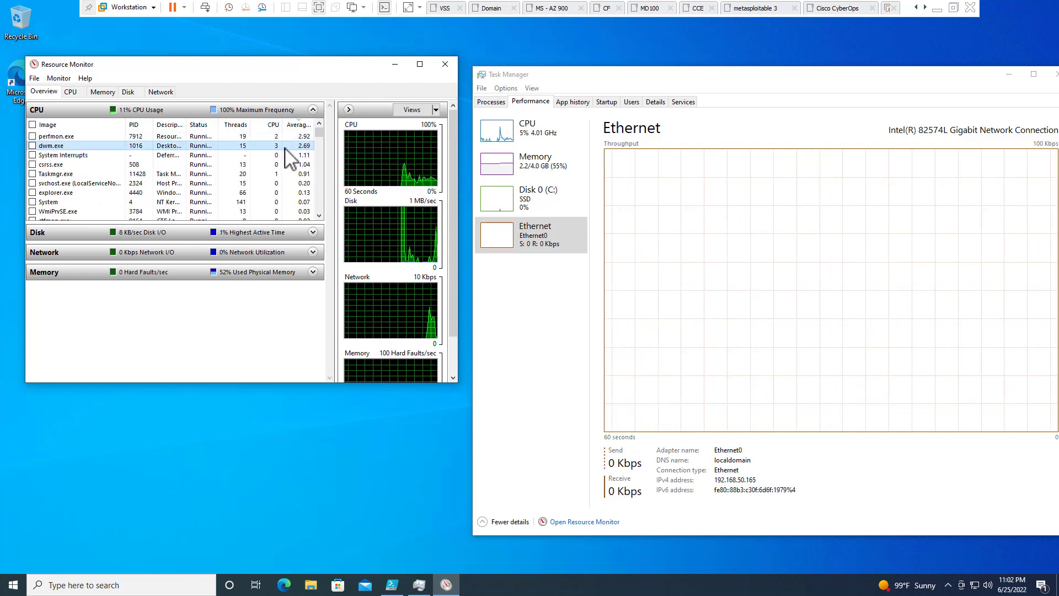
pyautogui.click(284, 165)
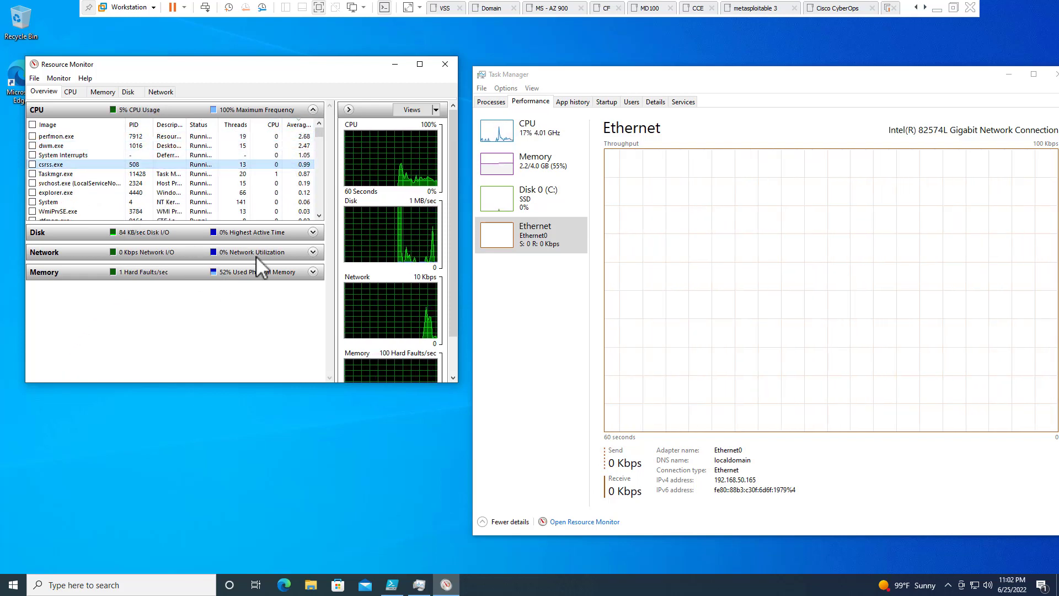
pyautogui.click(313, 232)
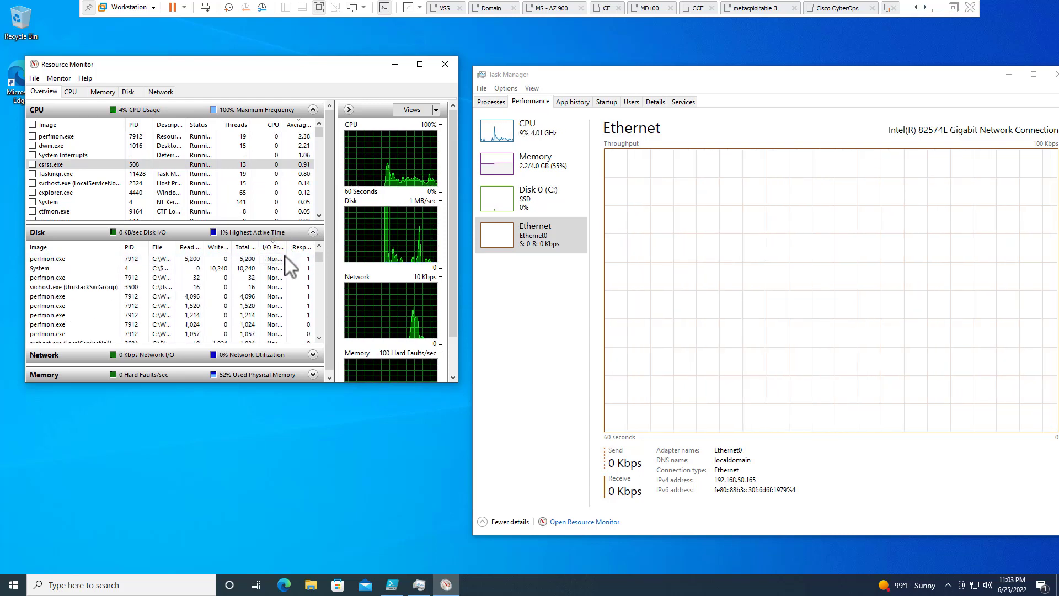
# Step: Collapse the CPU, Disk and Memory sections so only the Network table stays expanded
pyautogui.click(312, 107)
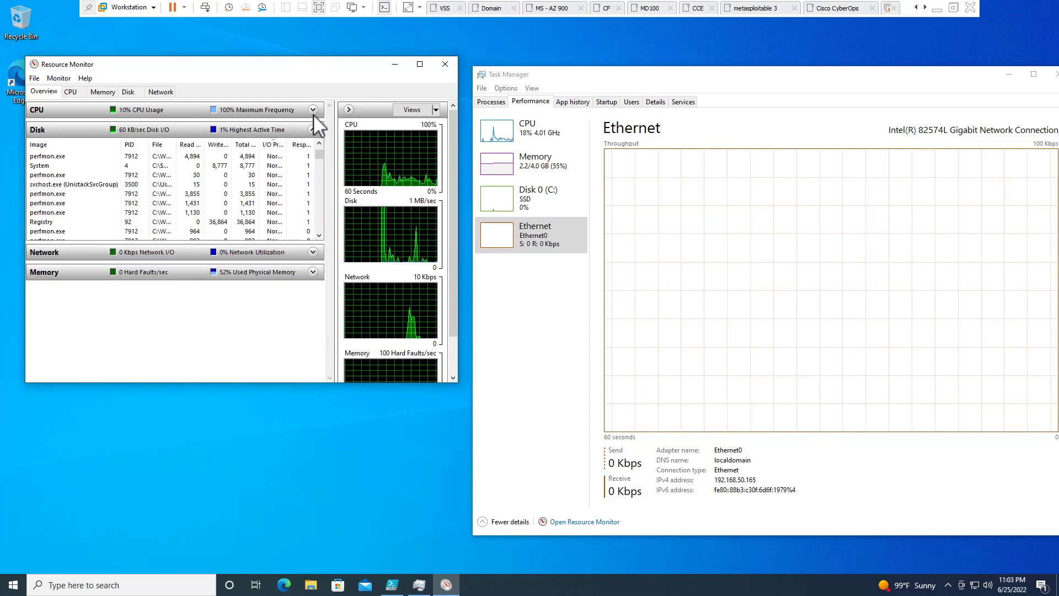
pyautogui.click(314, 131)
pyautogui.click(313, 149)
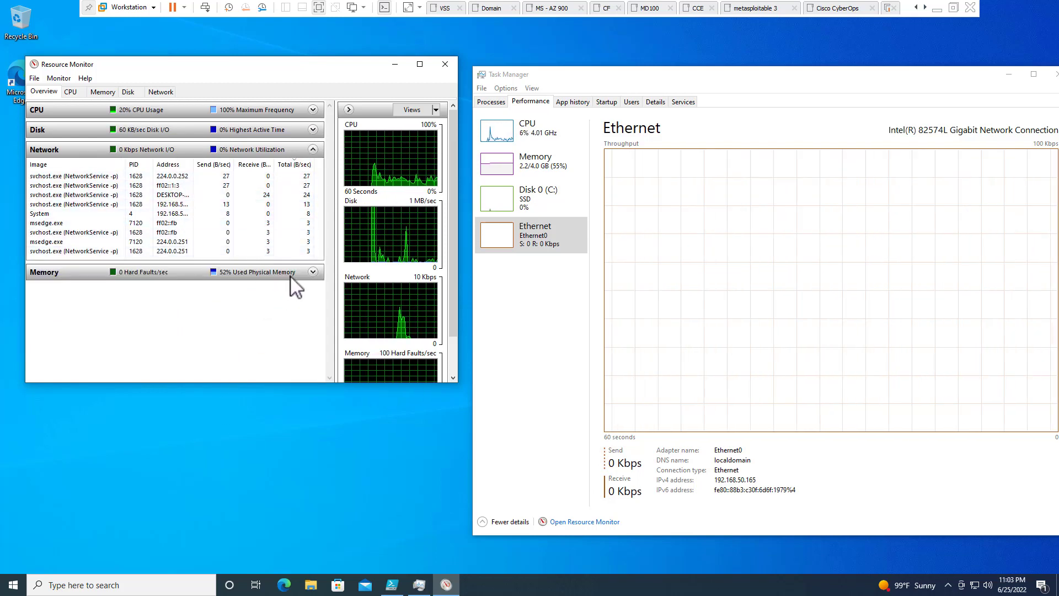
pyautogui.click(313, 272)
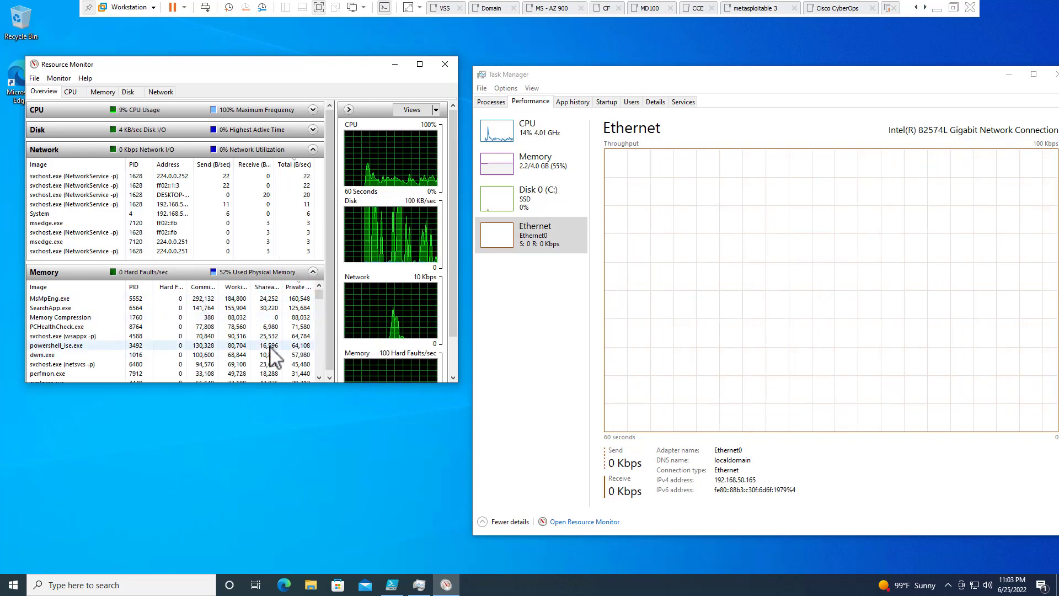
pyautogui.click(207, 449)
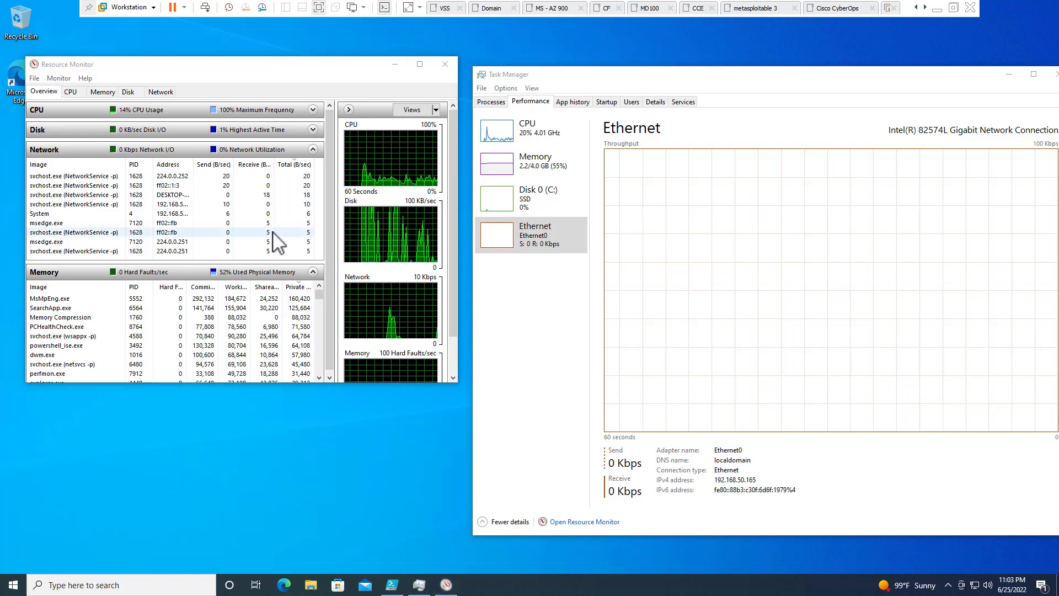
pyautogui.click(313, 272)
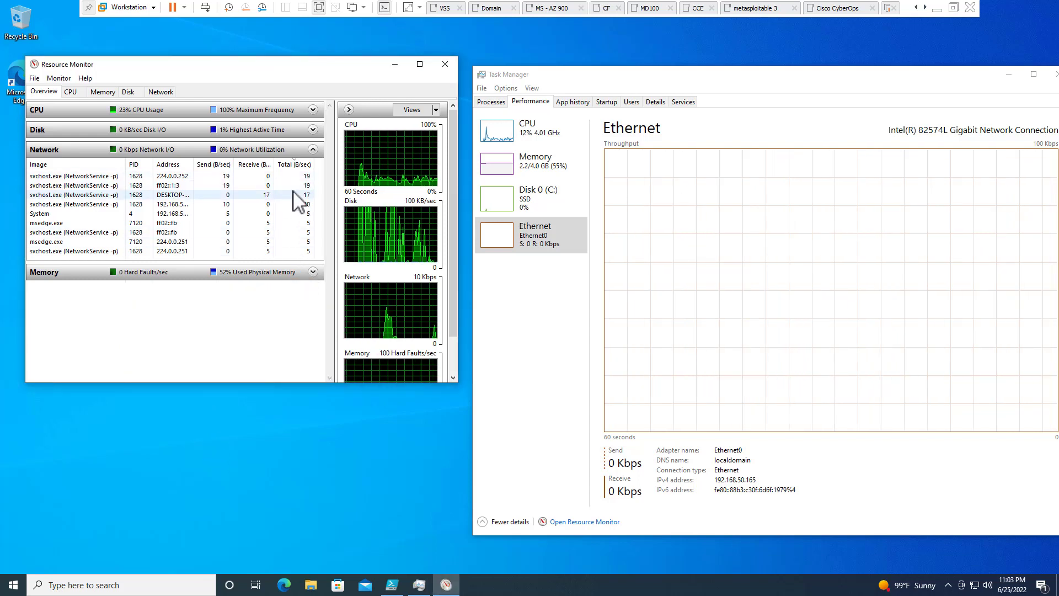
pyautogui.click(313, 150)
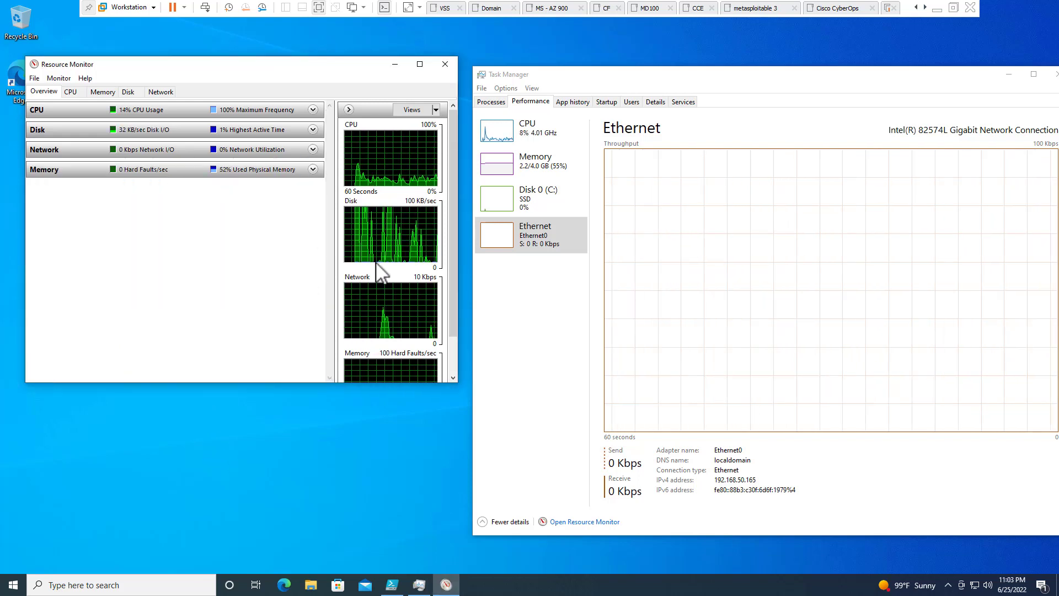
pyautogui.click(542, 234)
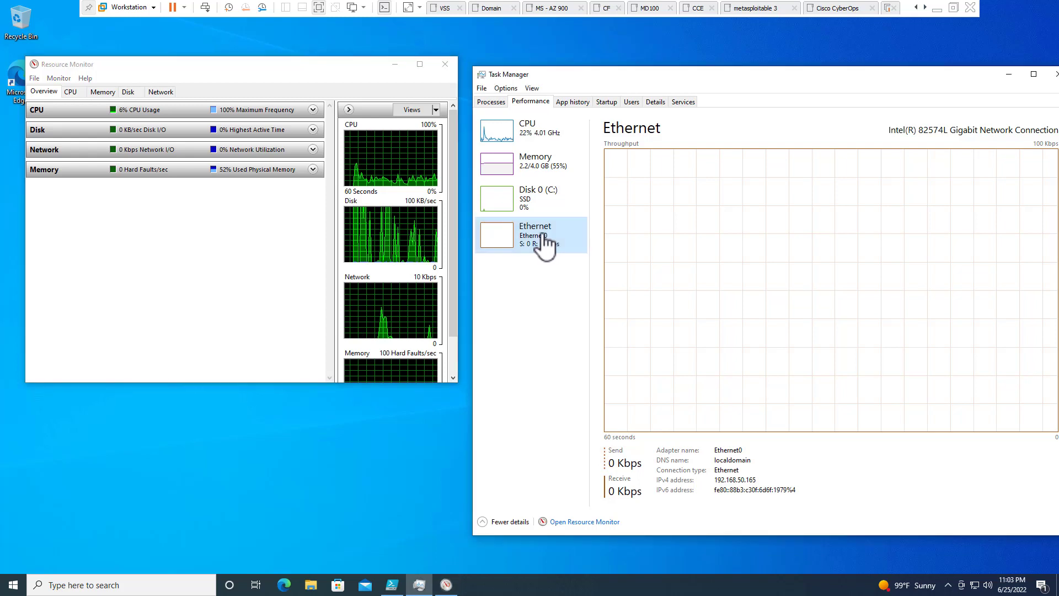
pyautogui.click(314, 149)
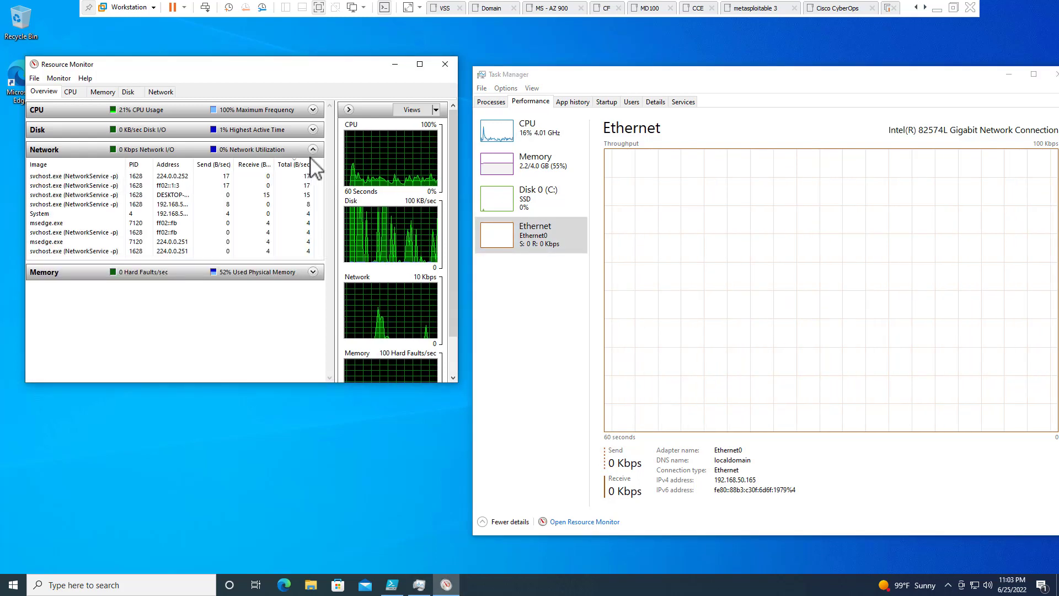
# Step: Launch Command Prompt by searching cmd in the Start menu
pyautogui.click(14, 586)
pyautogui.write('cmd')
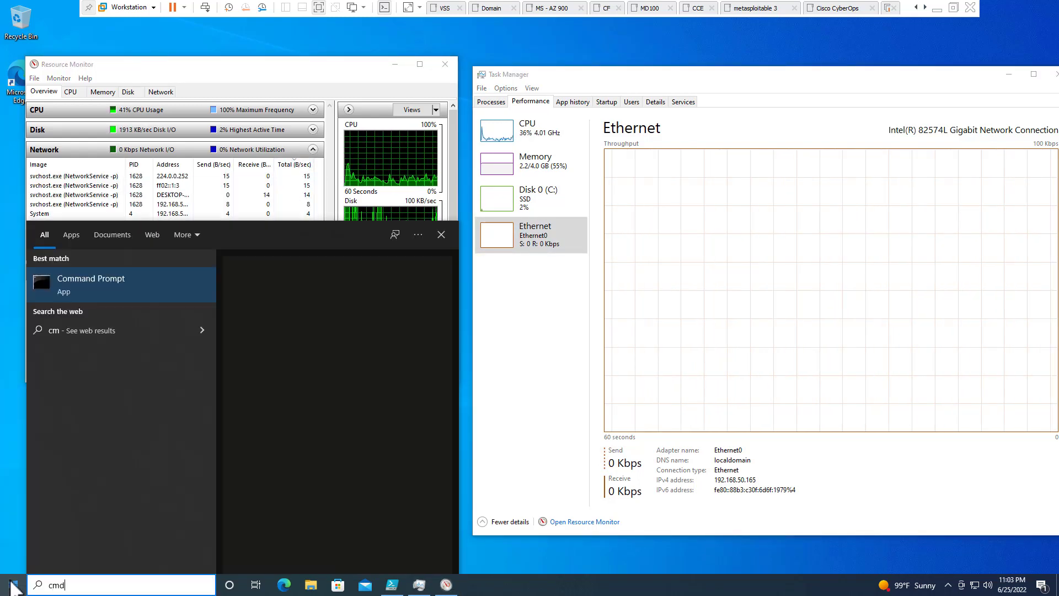
pyautogui.press('Return')
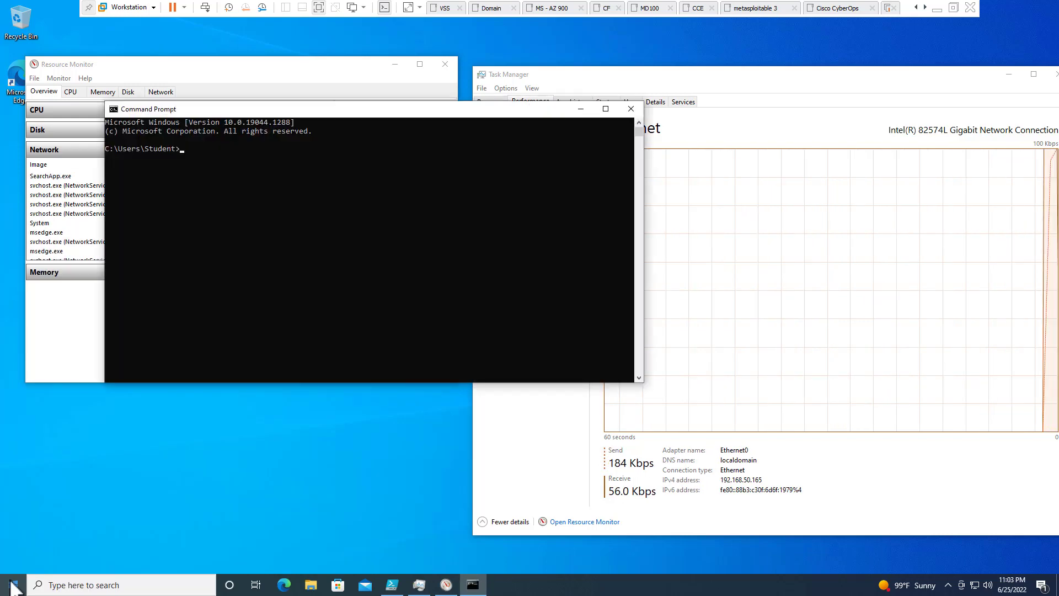
# Step: Run ping google.com -l 1400 for four replies with 0% loss, moving the window lower left
pyautogui.write('ping google.com -l 1')
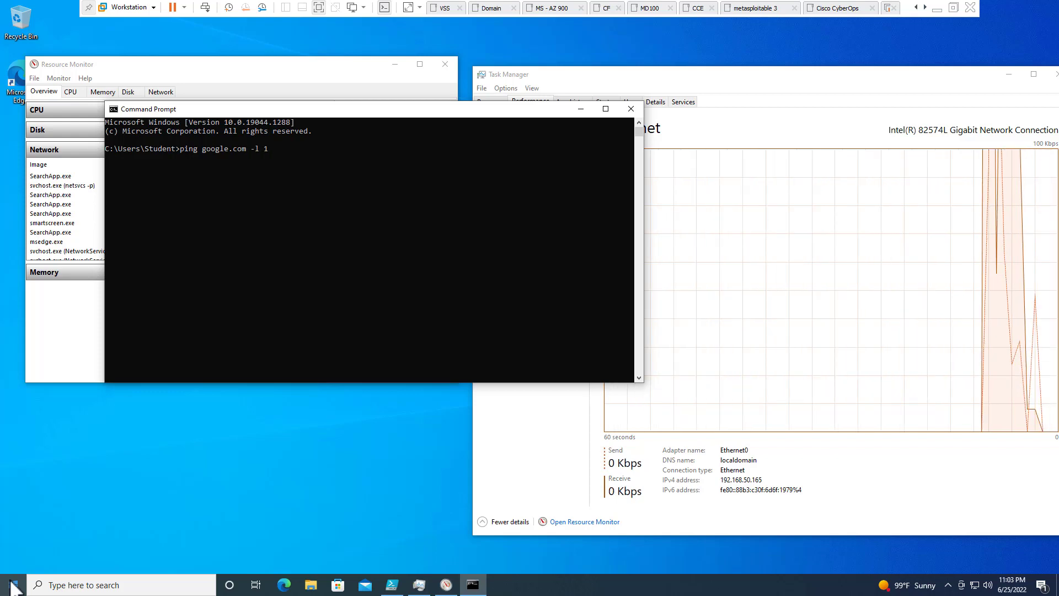
pyautogui.write('400')
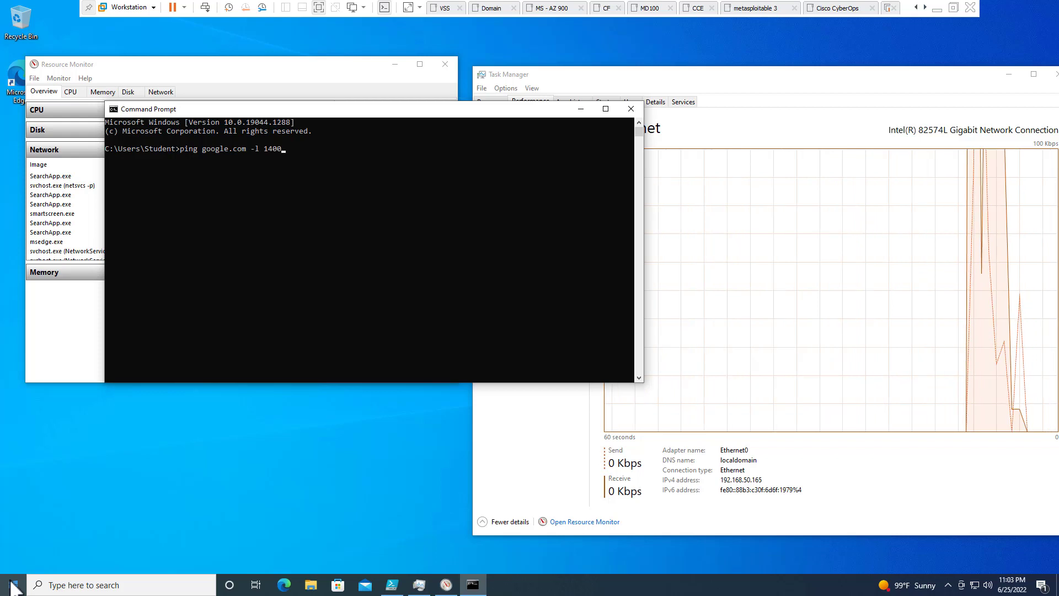
pyautogui.press('Return')
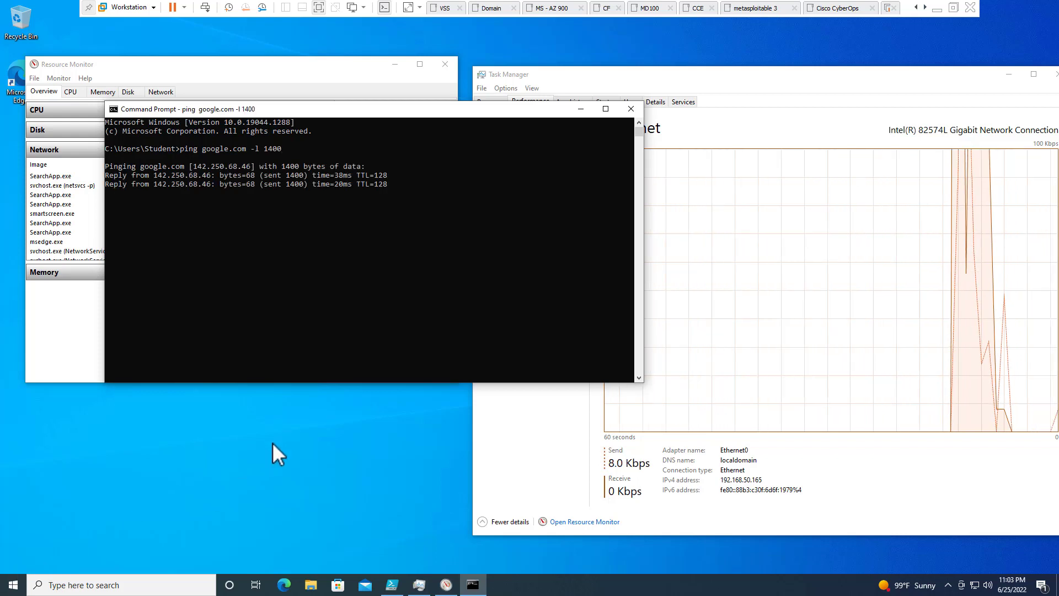
pyautogui.moveTo(393, 113); pyautogui.dragTo(324, 293)
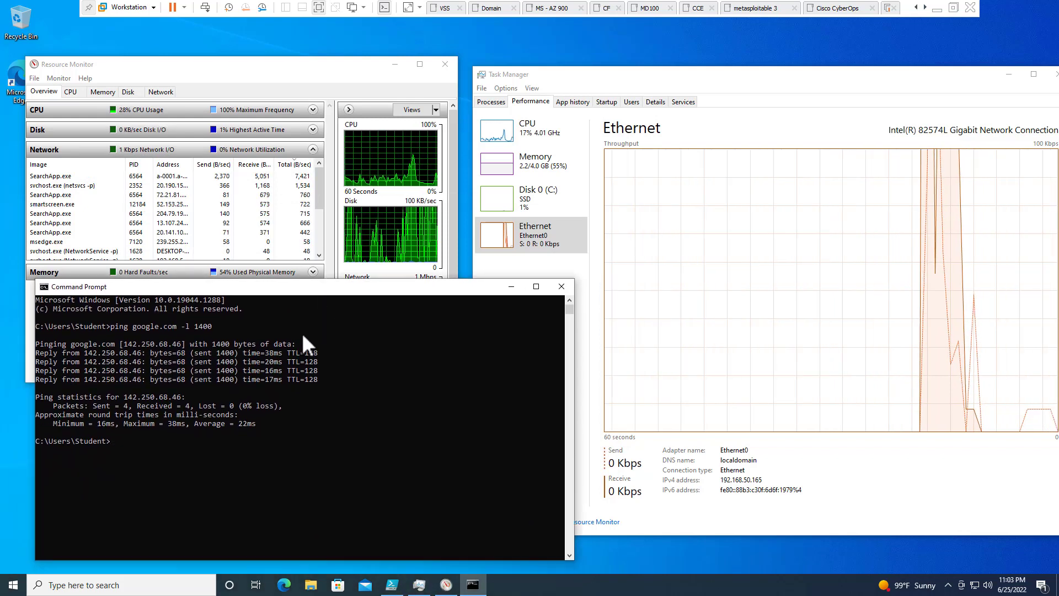
# Step: Rerun the 1400-byte ping with -t to ping continuously, then bring Task Manager and Resource Monitor forward
pyautogui.press('Up')
pyautogui.write('-t')
pyautogui.press('Return')
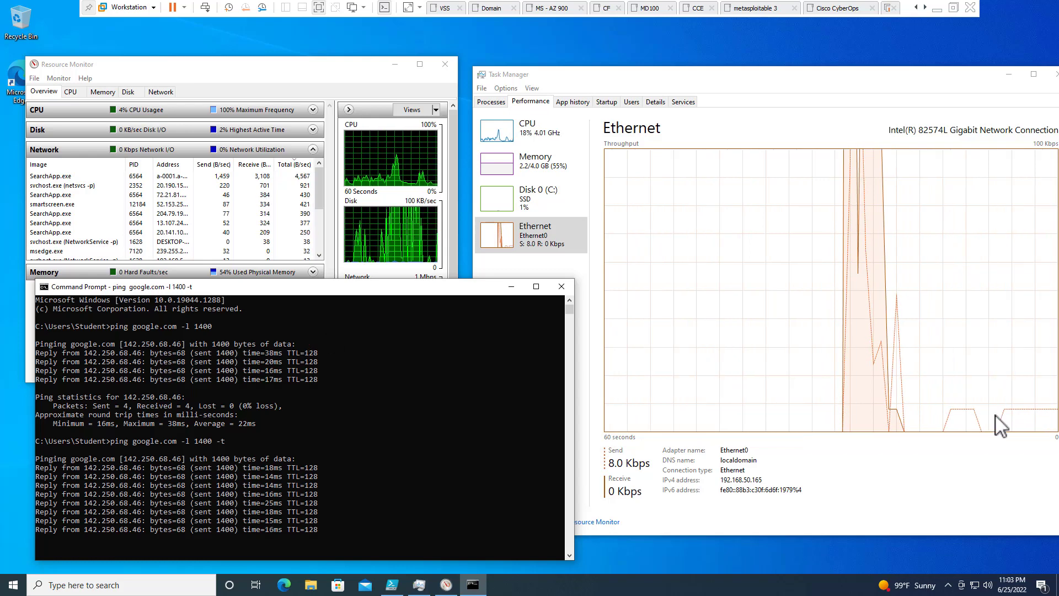
pyautogui.click(858, 380)
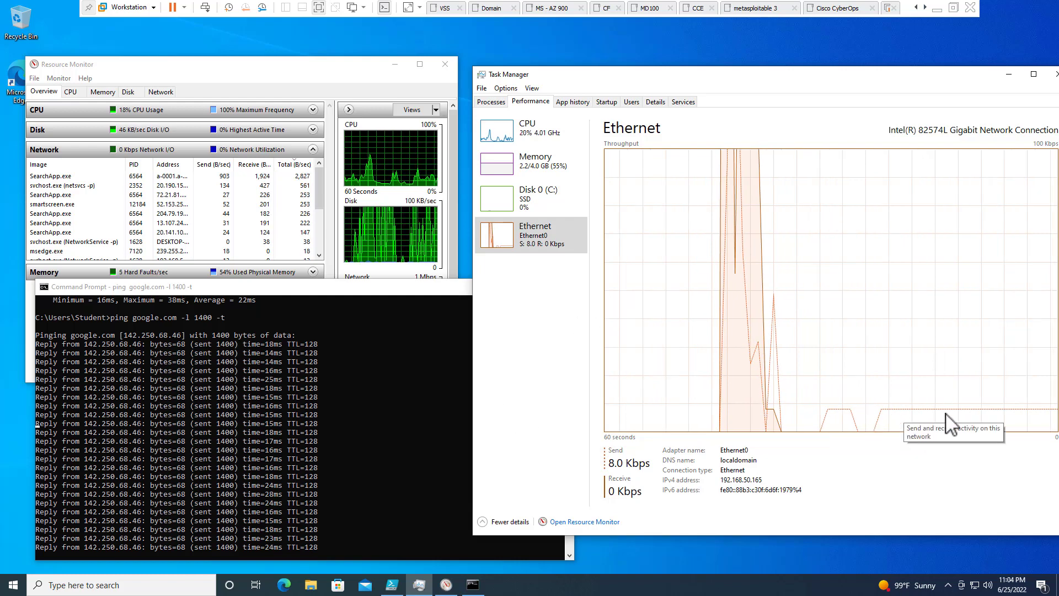
pyautogui.click(306, 73)
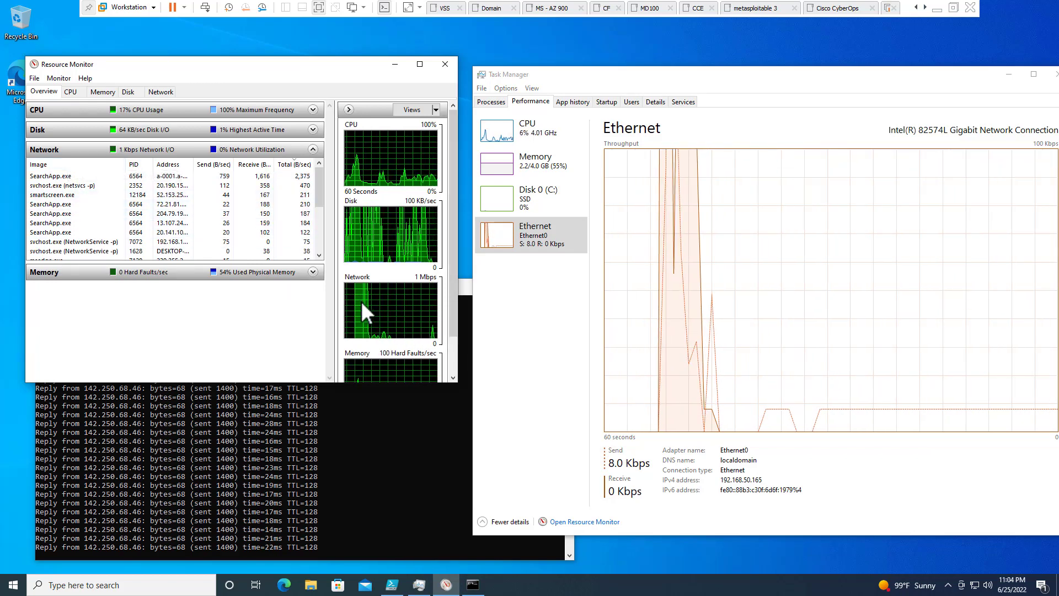
# Step: Expand Resource Monitor's CPU table, sort it by Threads, and scroll through the processes
pyautogui.click(278, 110)
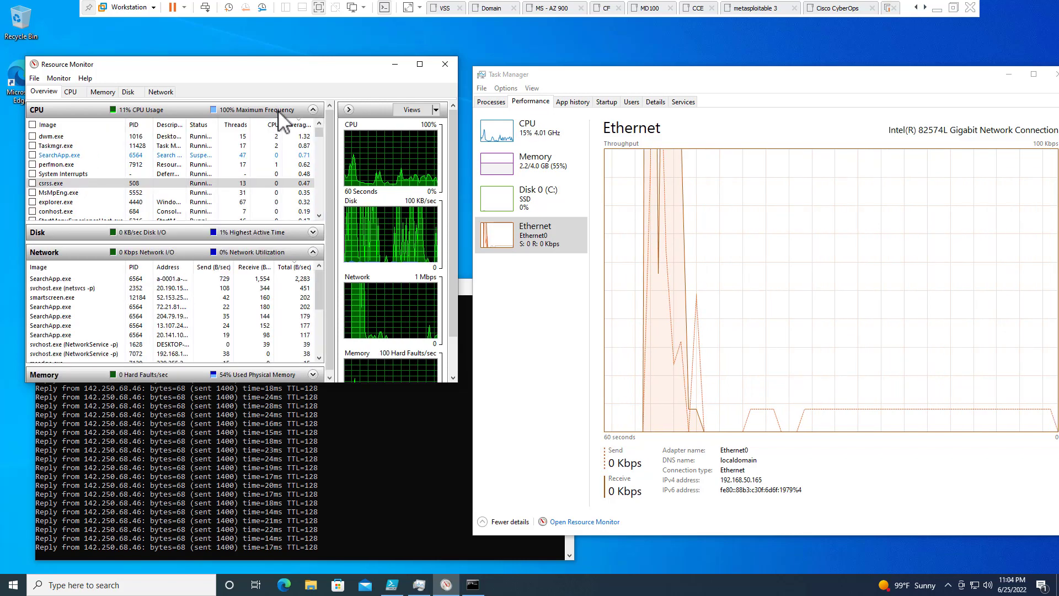
pyautogui.click(69, 109)
pyautogui.click(68, 109)
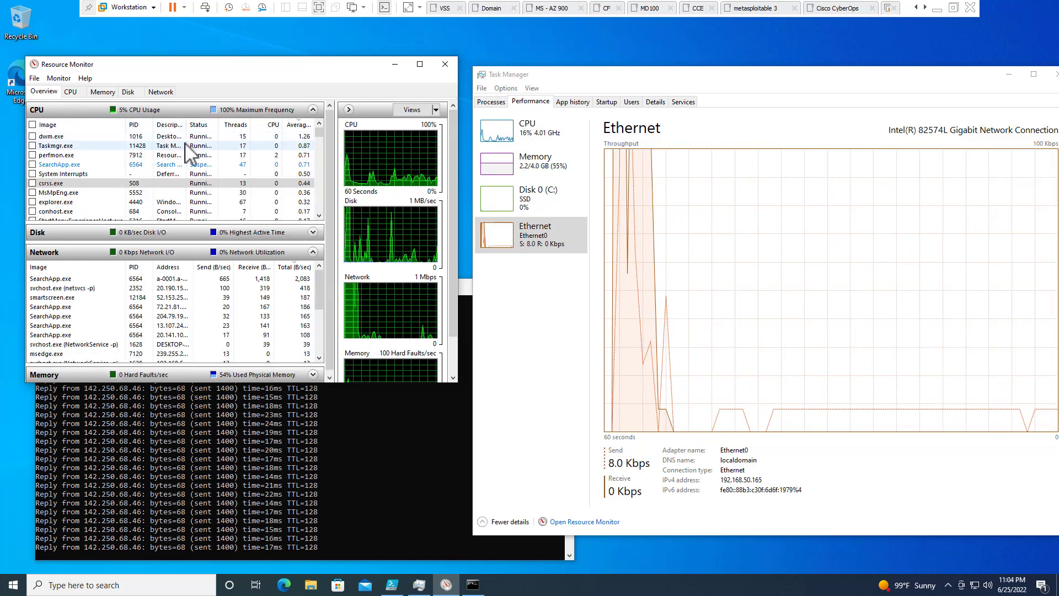
pyautogui.scroll(-5, 166, 168)
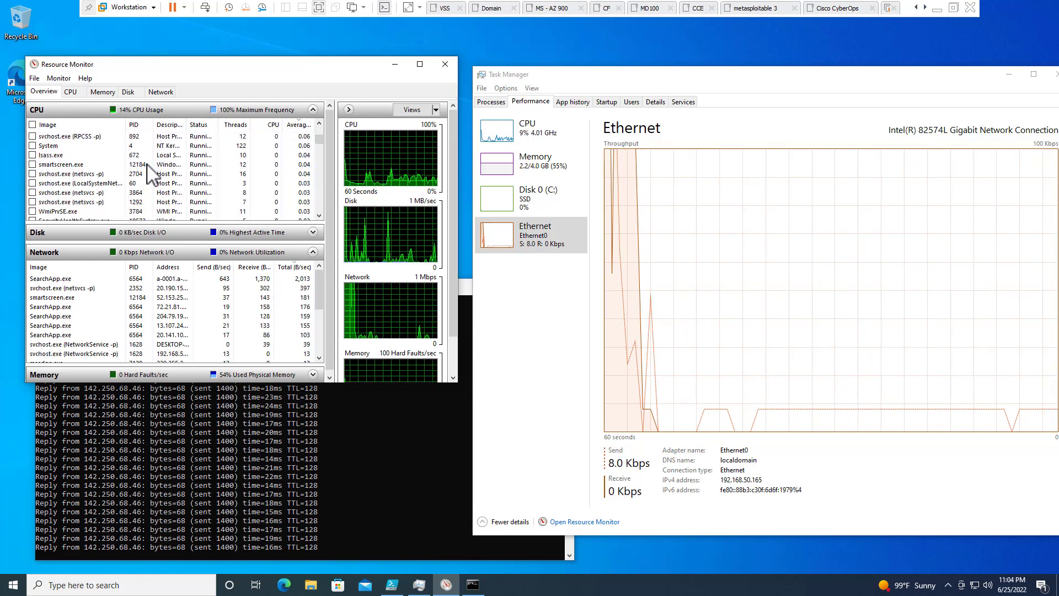
pyautogui.scroll(-5, 213, 171)
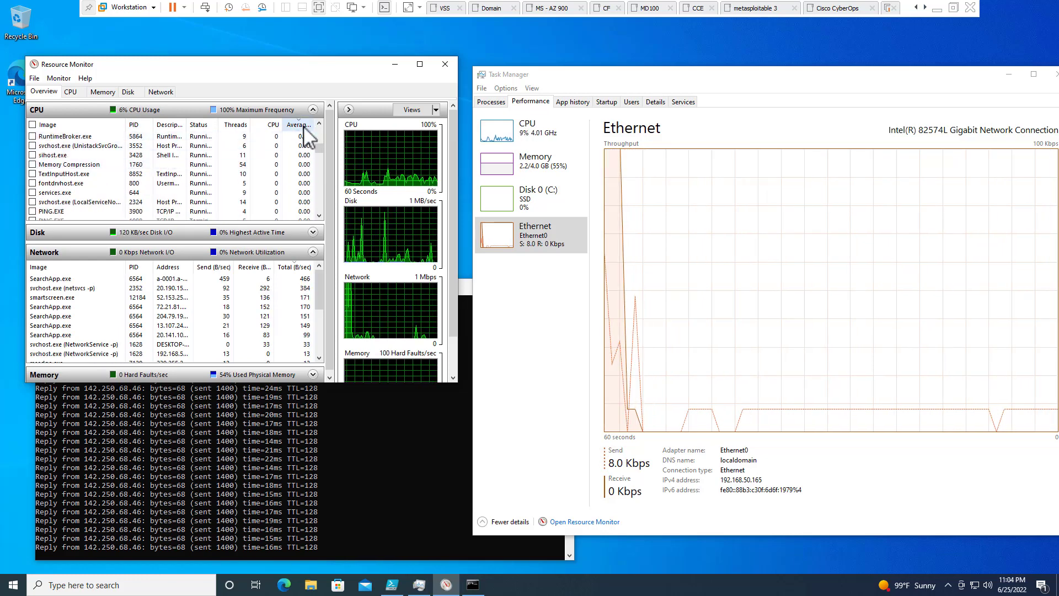
pyautogui.click(236, 125)
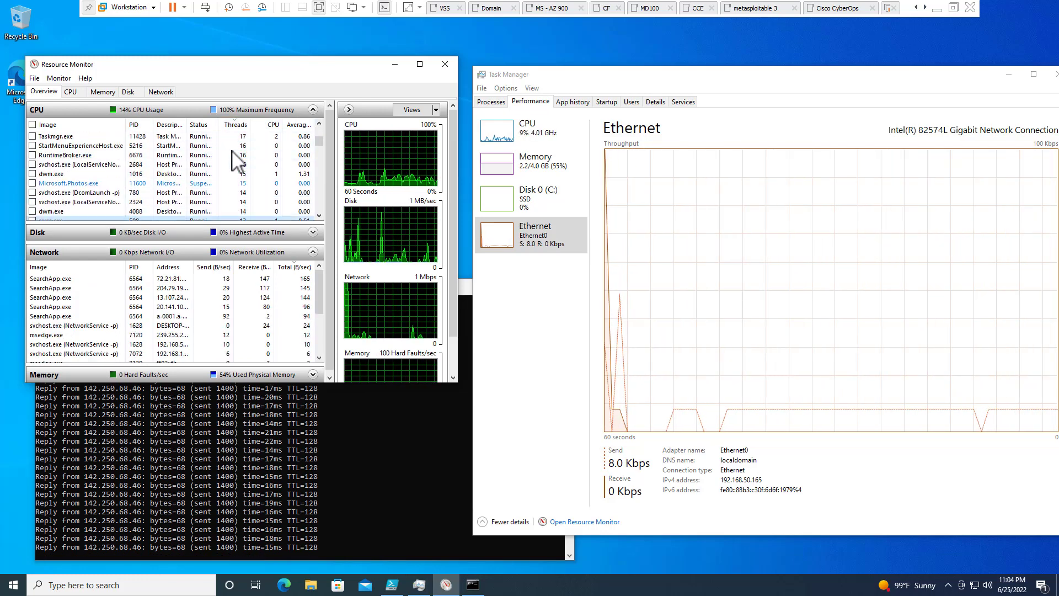
pyautogui.scroll(5, 237, 161)
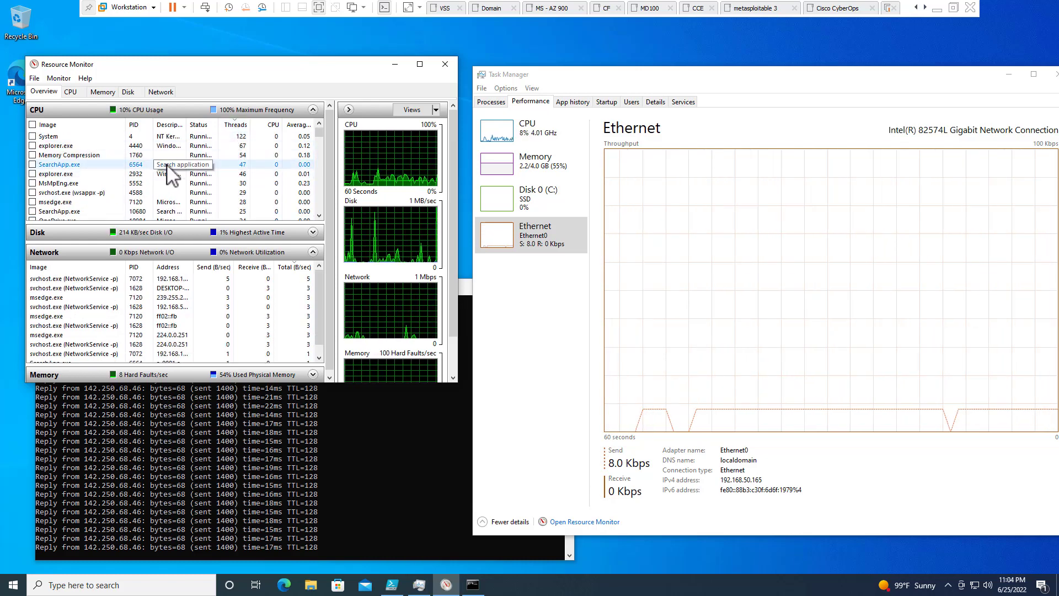
pyautogui.scroll(-1, 208, 186)
pyautogui.scroll(-3, 209, 186)
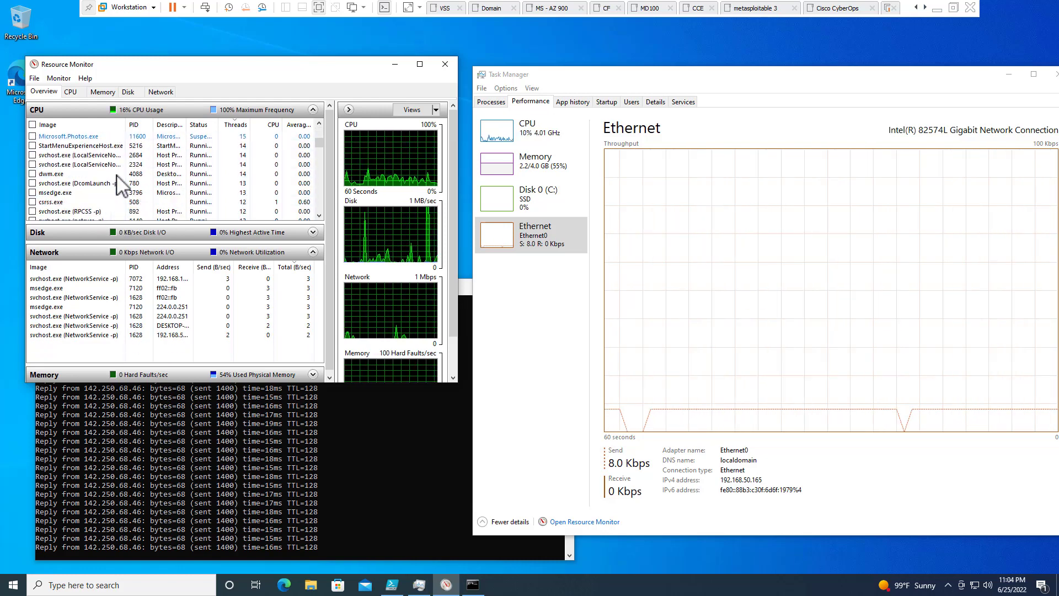
pyautogui.scroll(-3, 105, 196)
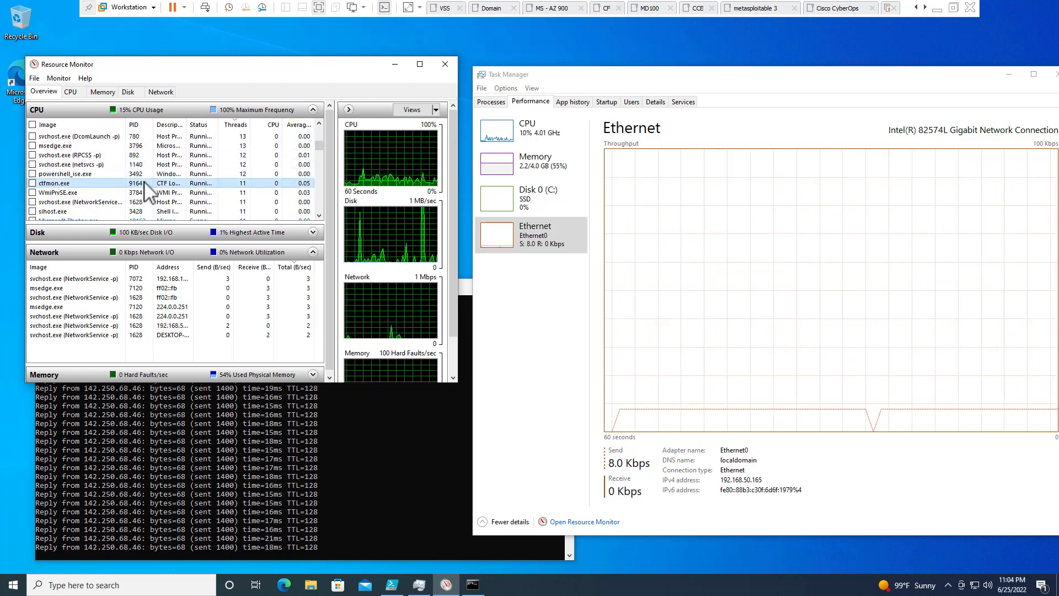
pyautogui.scroll(-3, 149, 190)
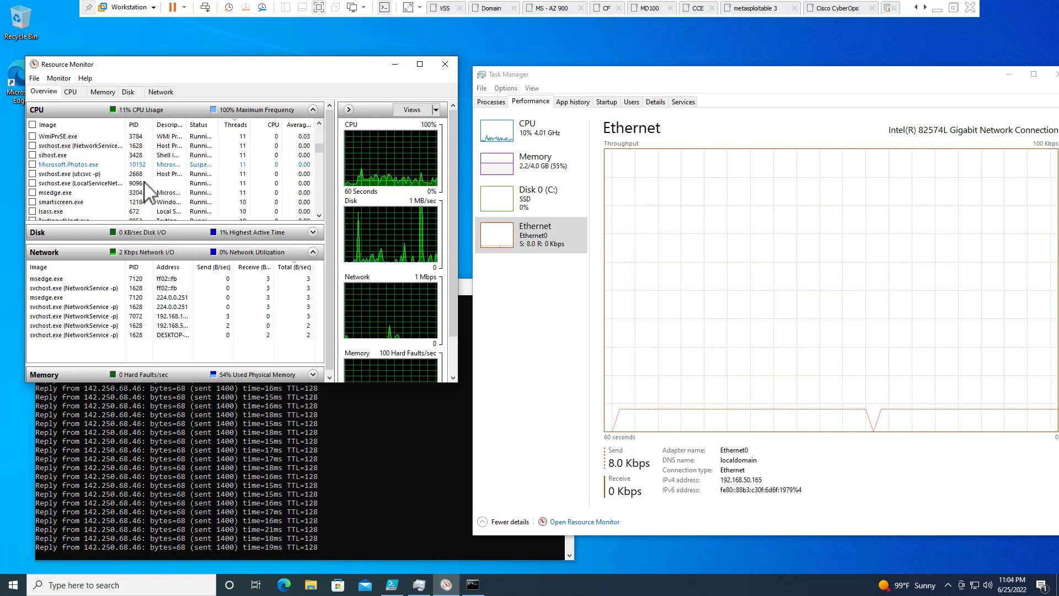
# Step: Show Task Manager's Details tab with processes sorted by name
pyautogui.click(488, 102)
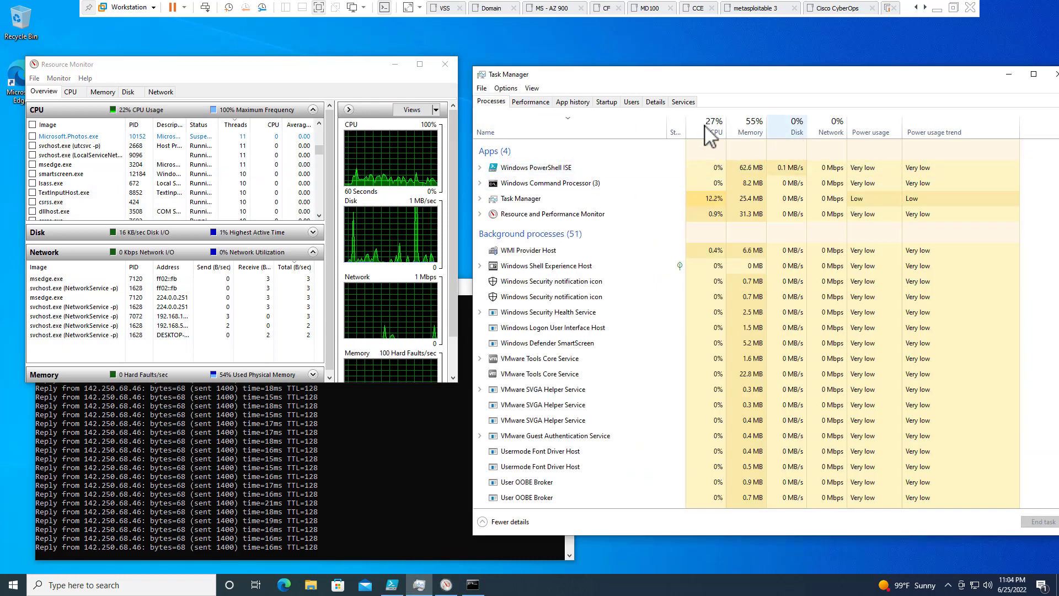
pyautogui.click(654, 102)
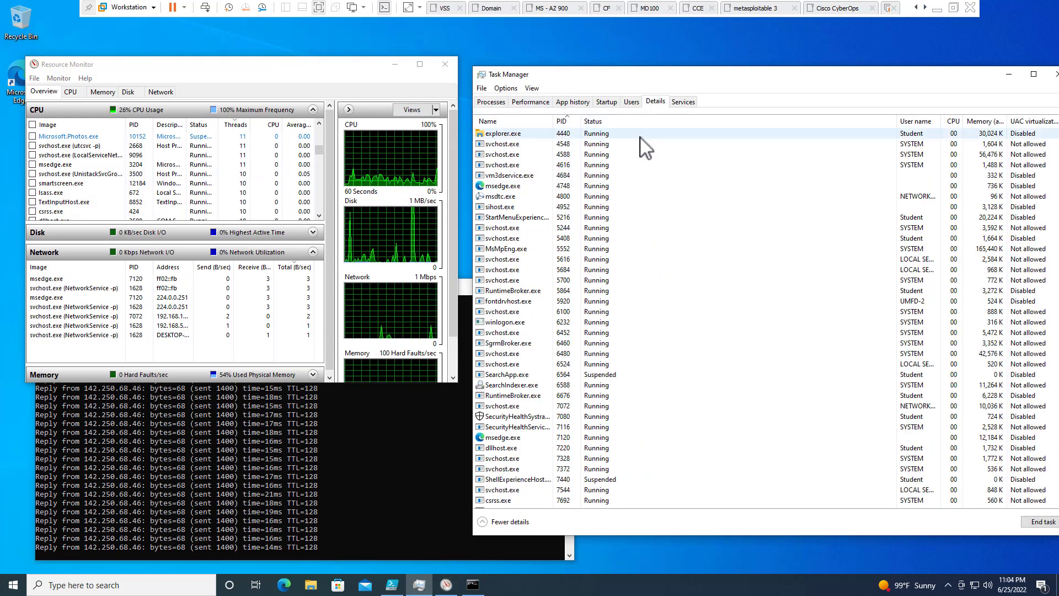
pyautogui.click(499, 121)
pyautogui.scroll(10, 910, 265)
pyautogui.scroll(20, 993, 337)
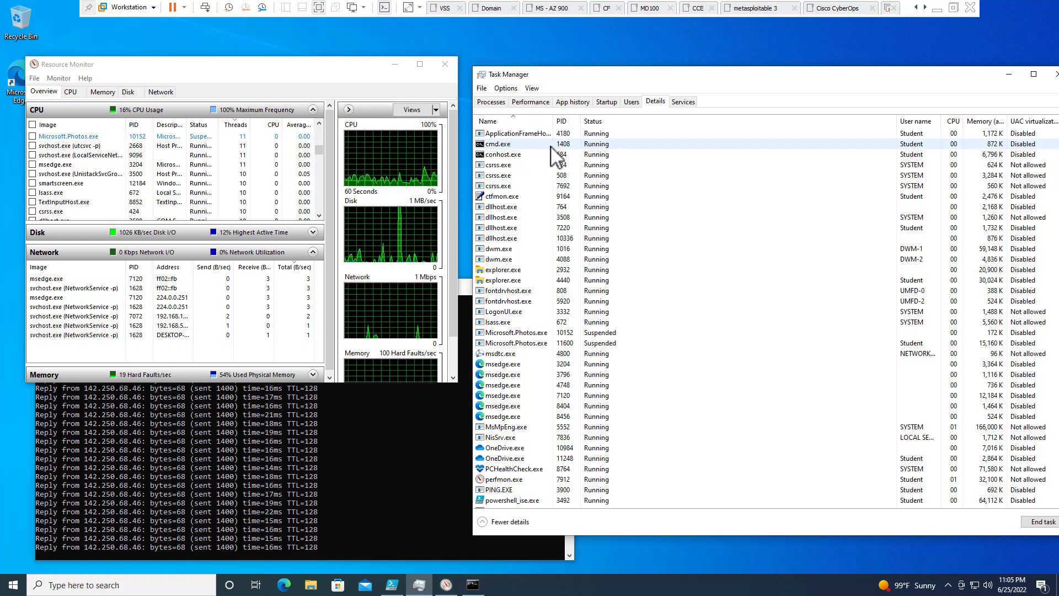
# Step: Sort Resource Monitor's CPU list by PID, select cmd.exe (PID 1408), and bring back the ping prompt
pyautogui.click(137, 124)
pyautogui.scroll(4, 123, 199)
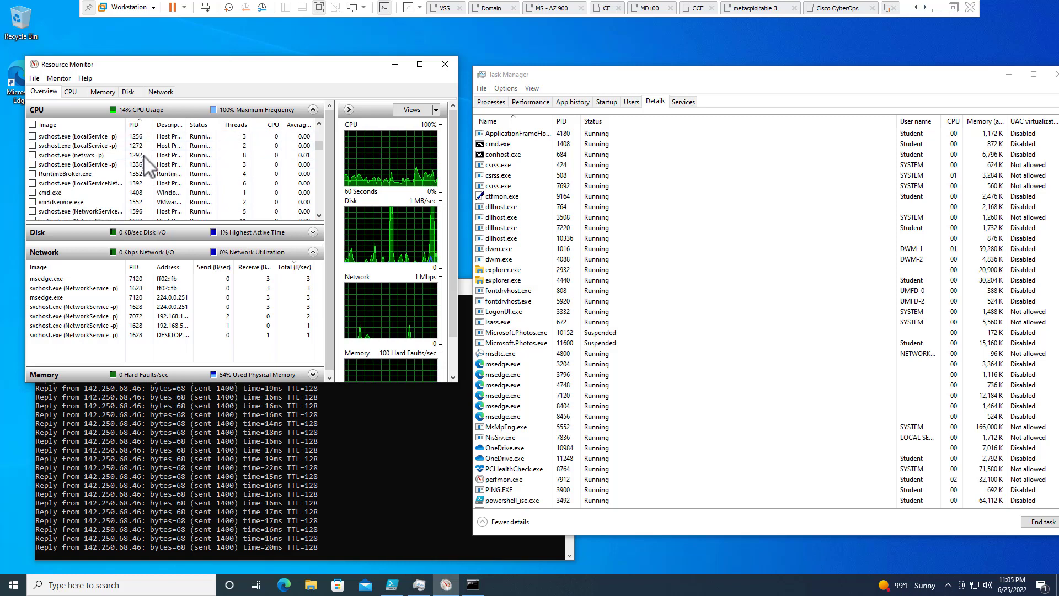
pyautogui.click(145, 193)
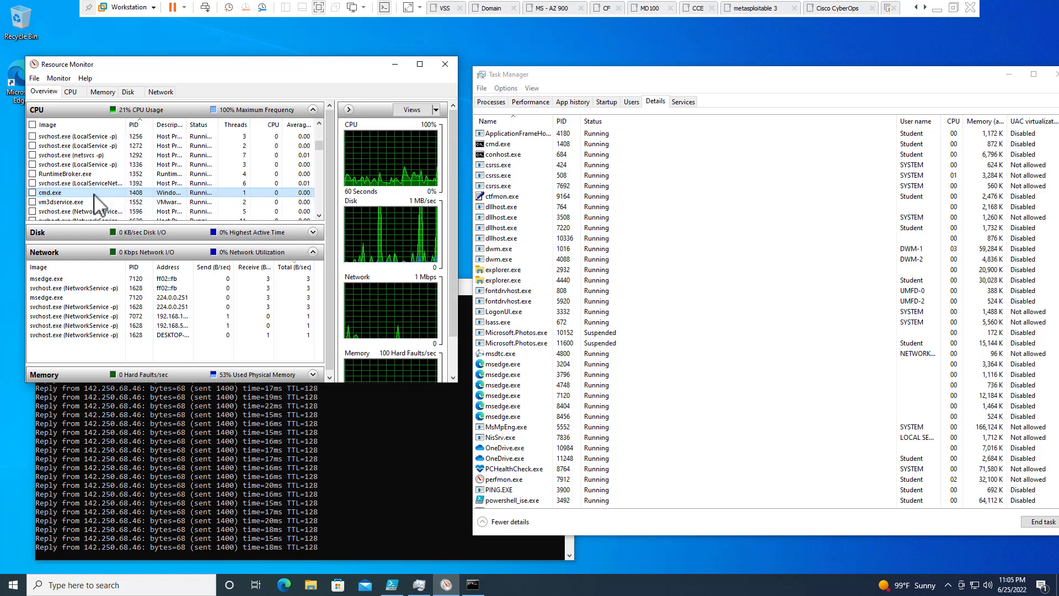
pyautogui.click(246, 445)
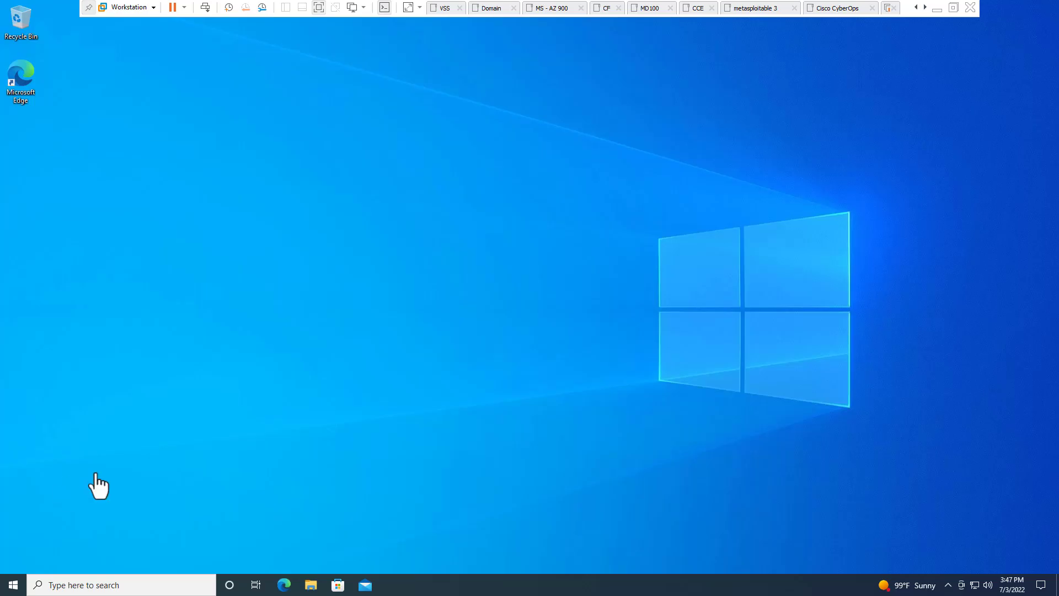
# Step: Launch Task Manager from the taskbar menu and move its window up and to the left
pyautogui.rightClick(447, 581)
pyautogui.click(478, 521)
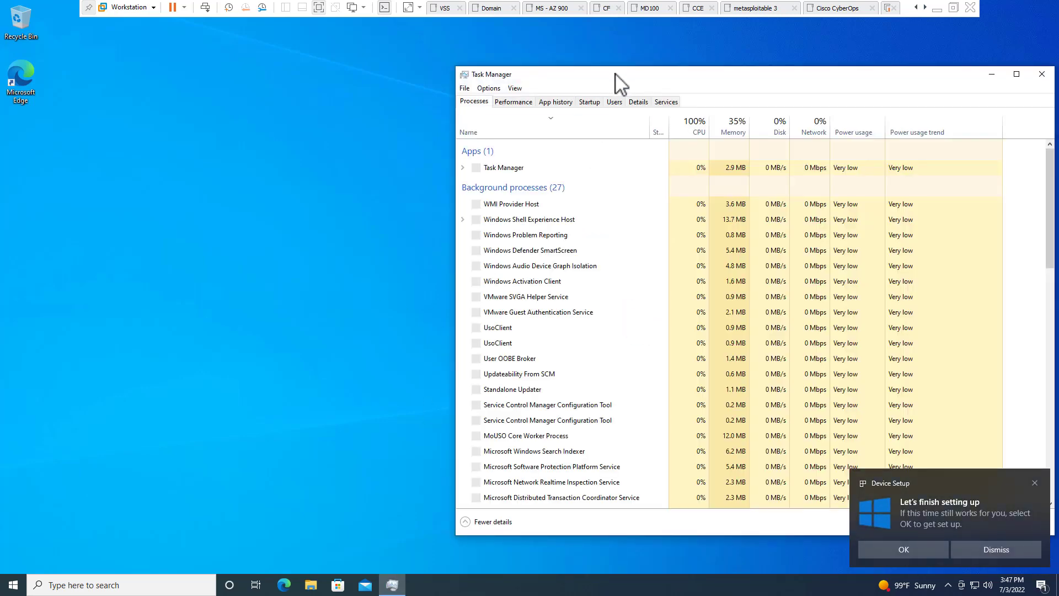
pyautogui.moveTo(618, 77); pyautogui.dragTo(346, 55)
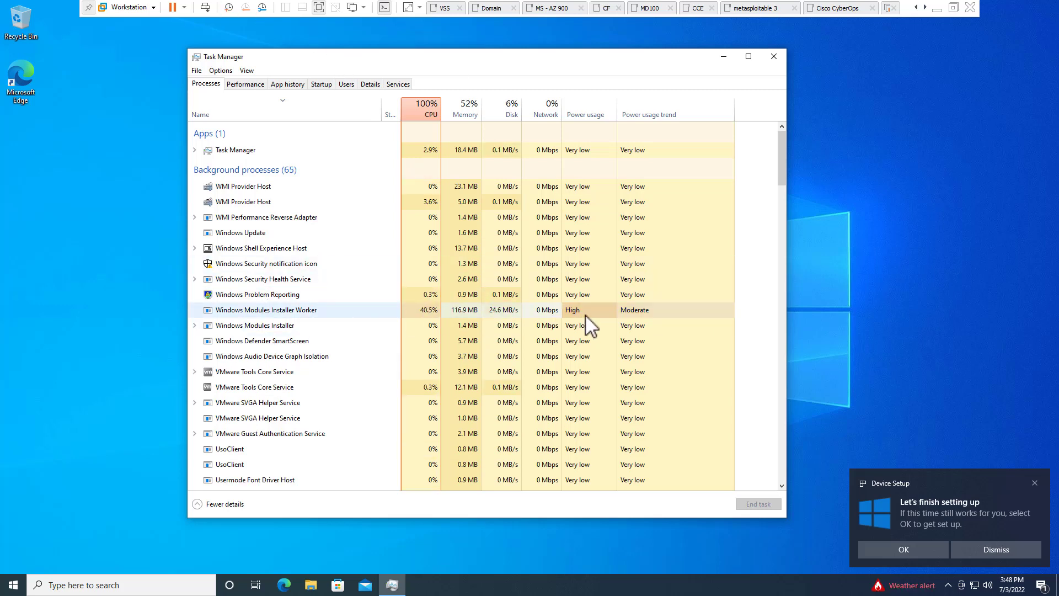
# Step: Dismiss the Device Setup notification and end the Windows Modules Installer Worker process
pyautogui.click(418, 311)
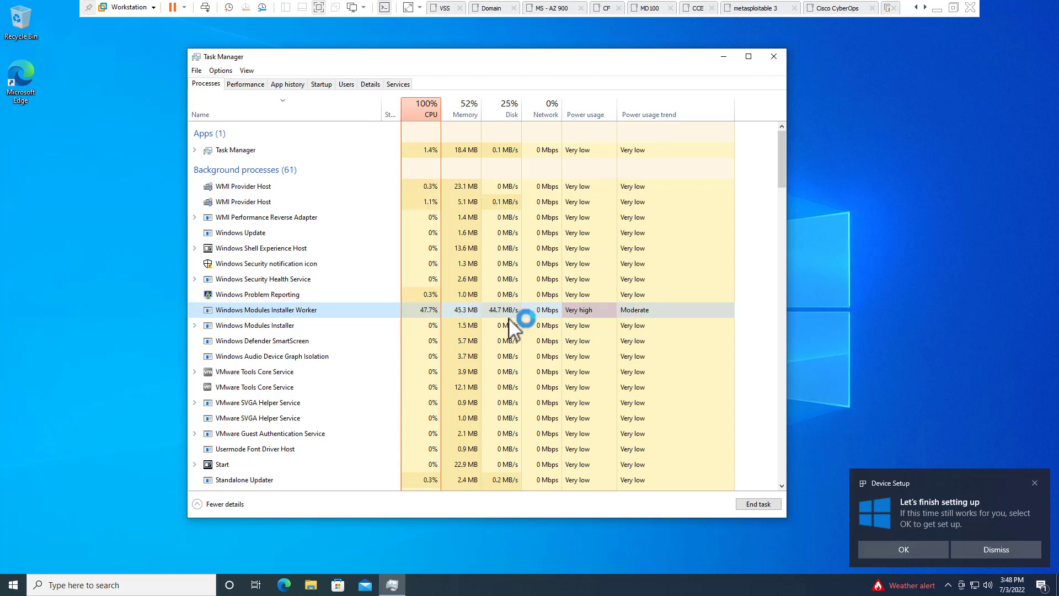
pyautogui.click(991, 446)
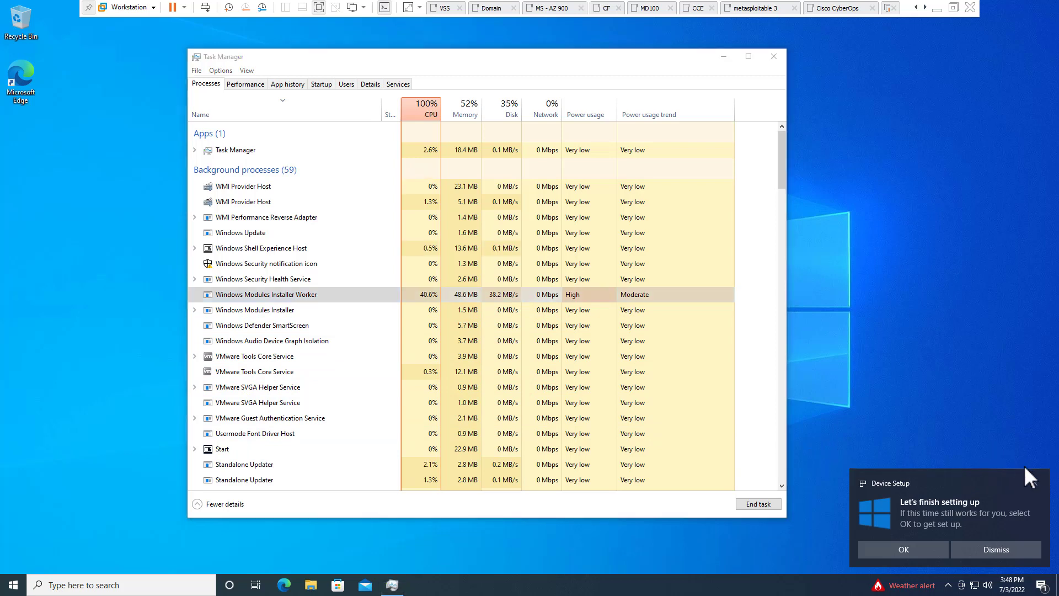
pyautogui.click(1031, 482)
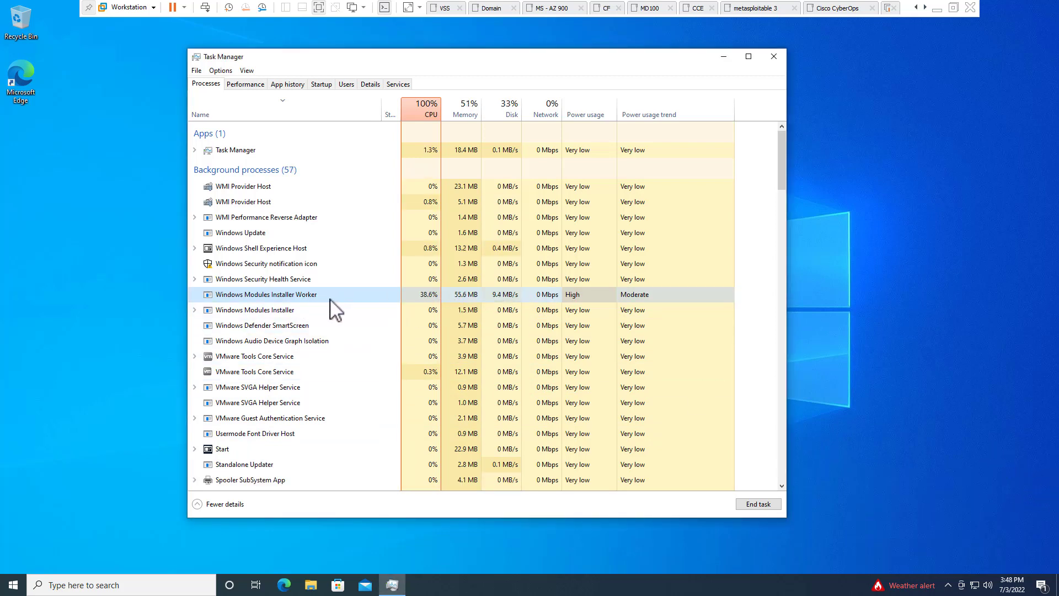
pyautogui.rightClick(302, 293)
pyautogui.click(331, 298)
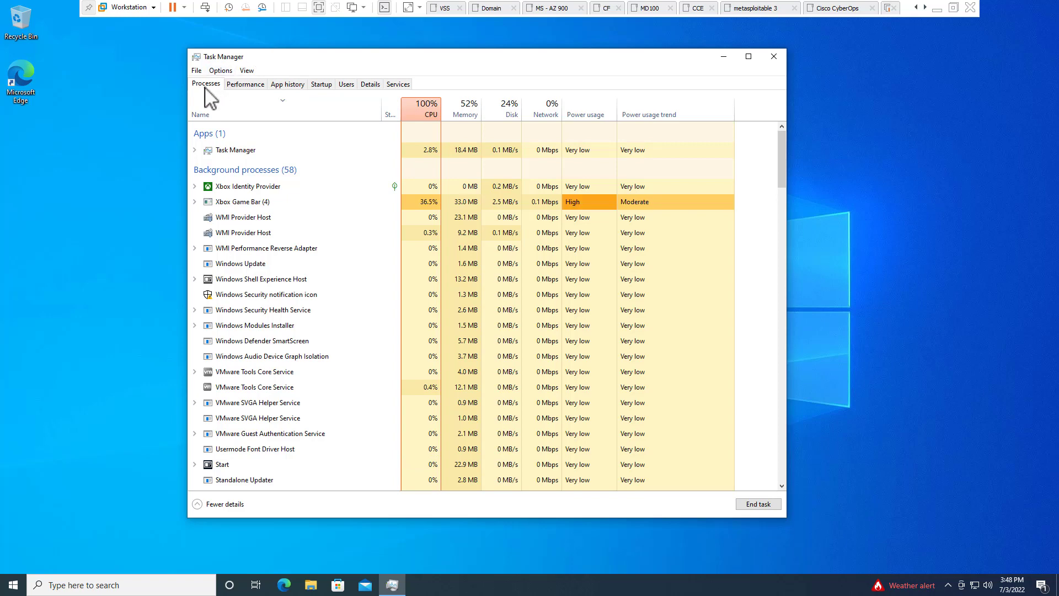
# Step: On the Startup tab, disable Microsoft Edge from launching at startup
pyautogui.click(235, 84)
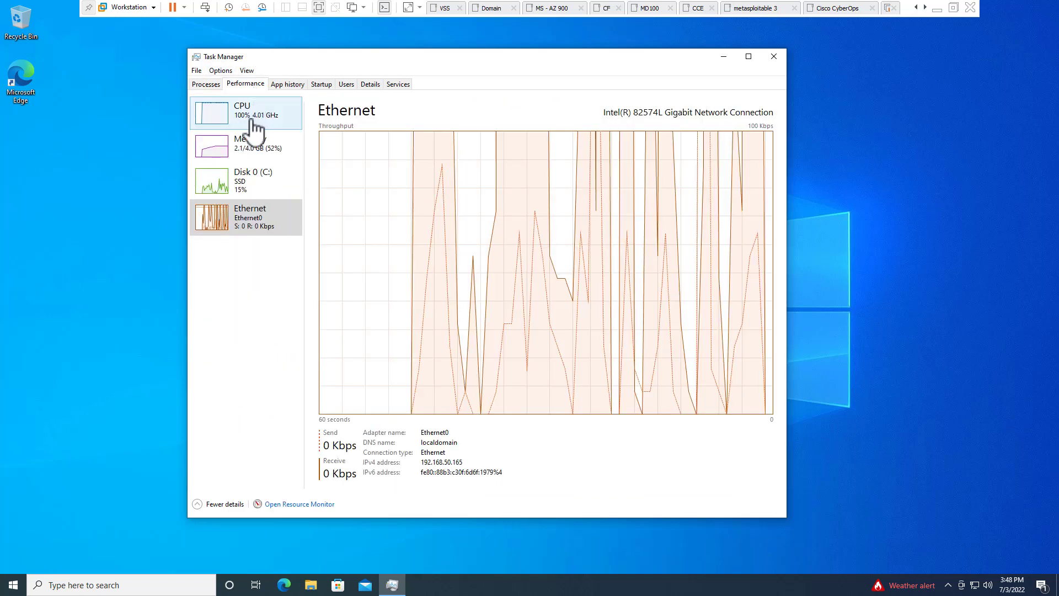
pyautogui.click(322, 84)
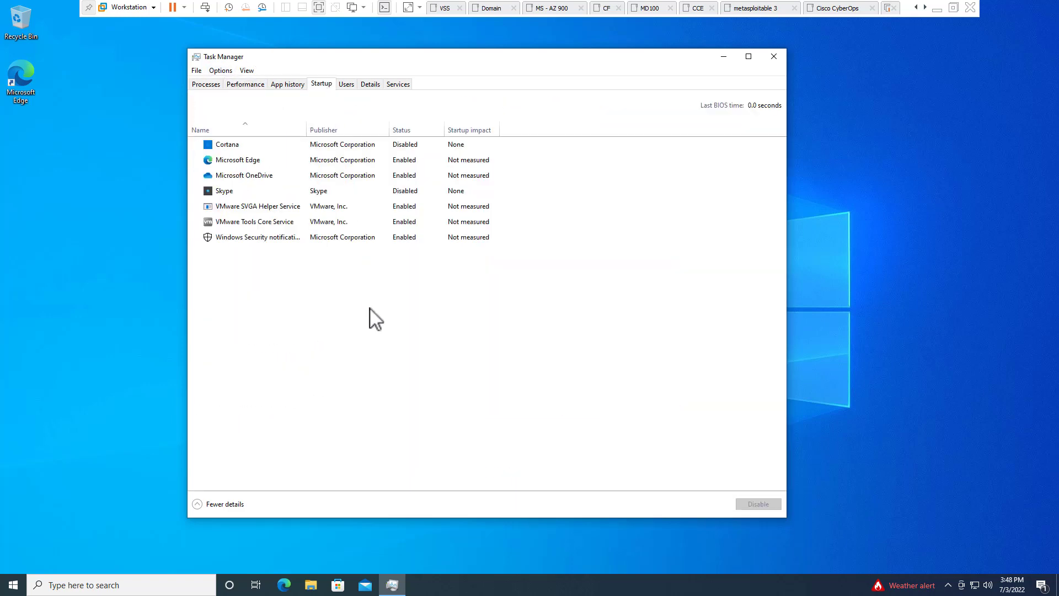
pyautogui.click(252, 159)
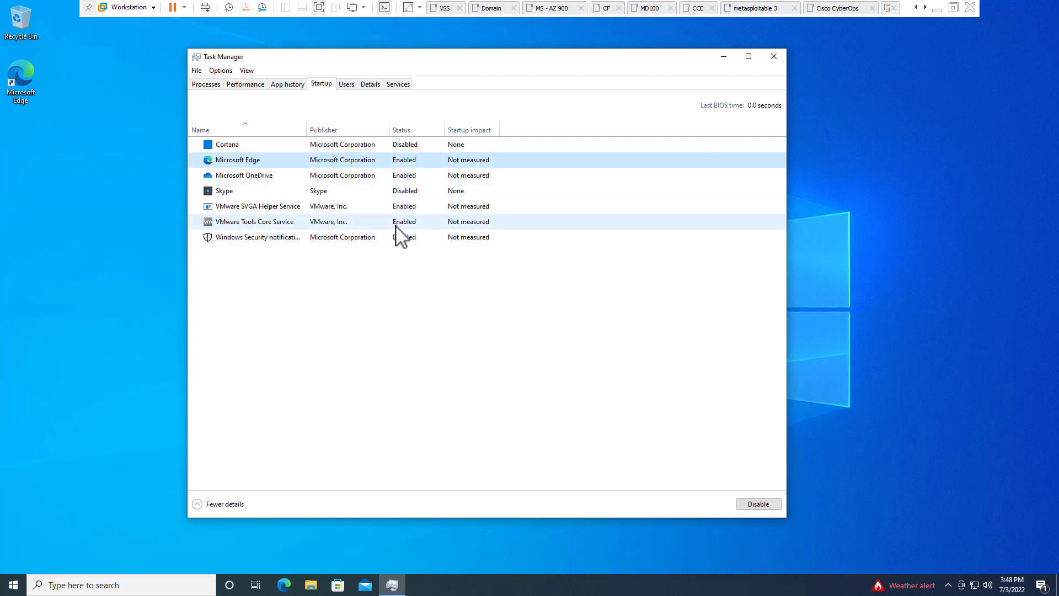
pyautogui.rightClick(261, 164)
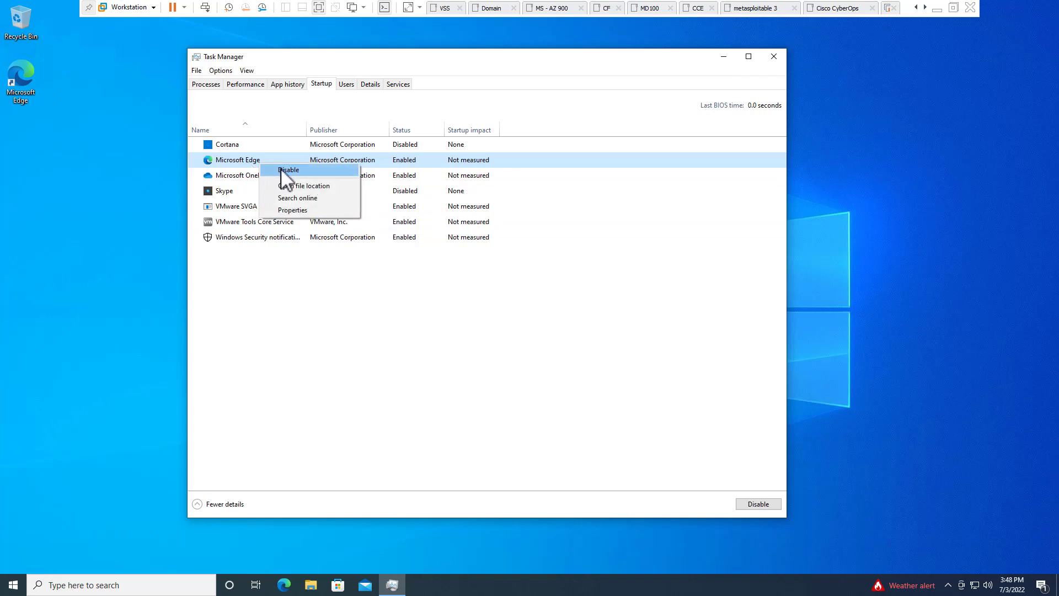
pyautogui.click(287, 170)
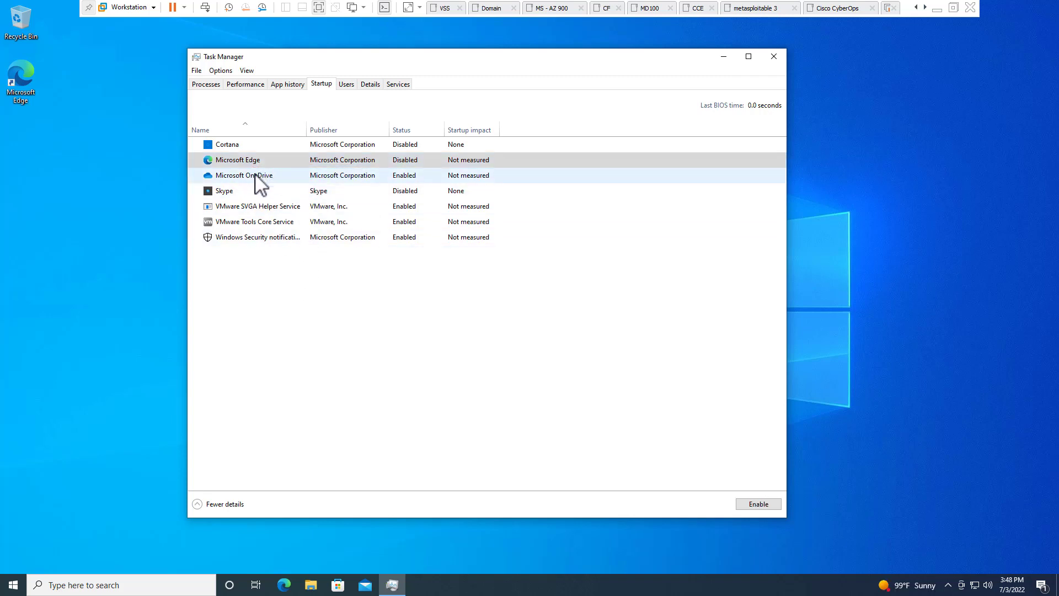
# Step: Disable Microsoft OneDrive and Windows Security notification at startup as well
pyautogui.click(258, 176)
pyautogui.rightClick(245, 176)
pyautogui.click(267, 183)
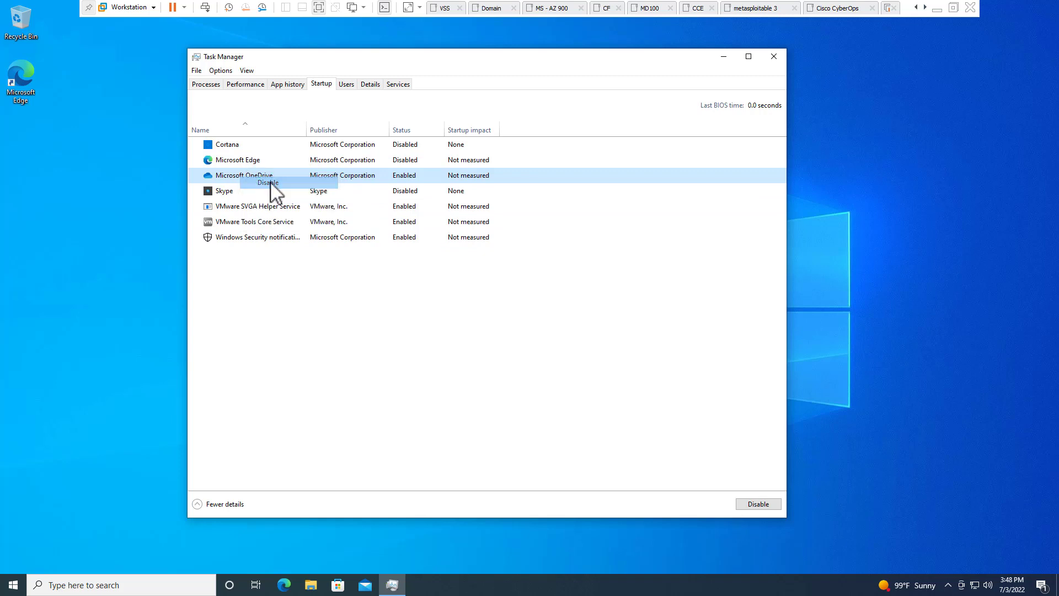
pyautogui.rightClick(274, 237)
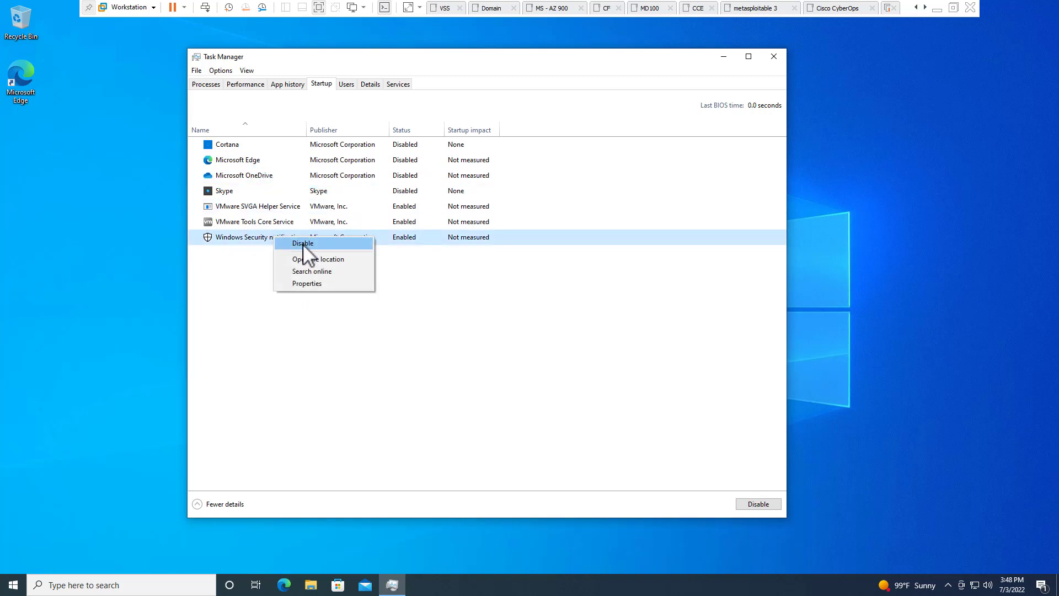
pyautogui.click(302, 243)
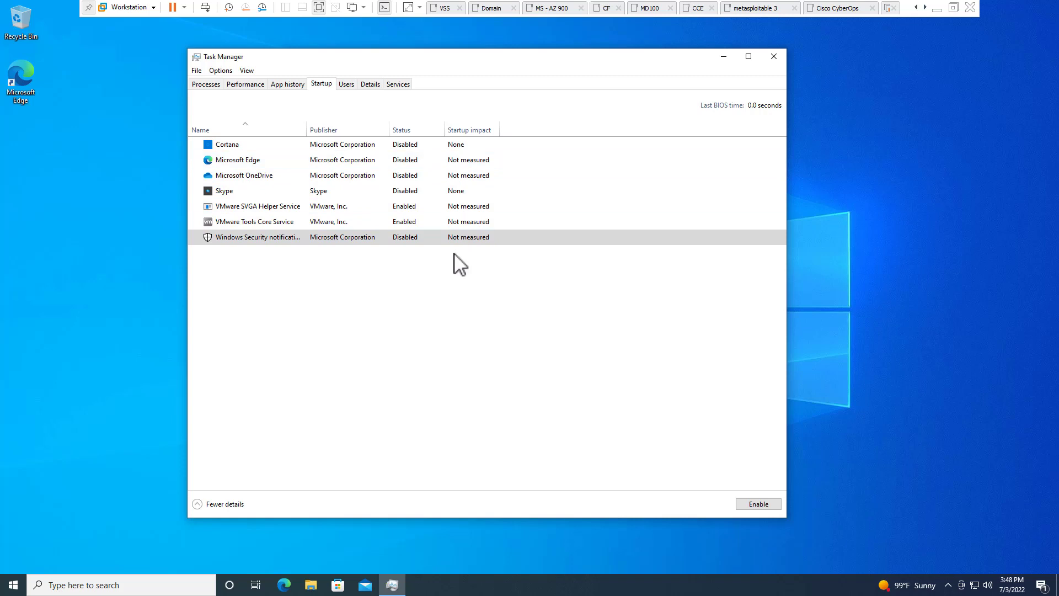
# Step: On the Users tab, expand and collapse the signed-in user's process list
pyautogui.click(346, 86)
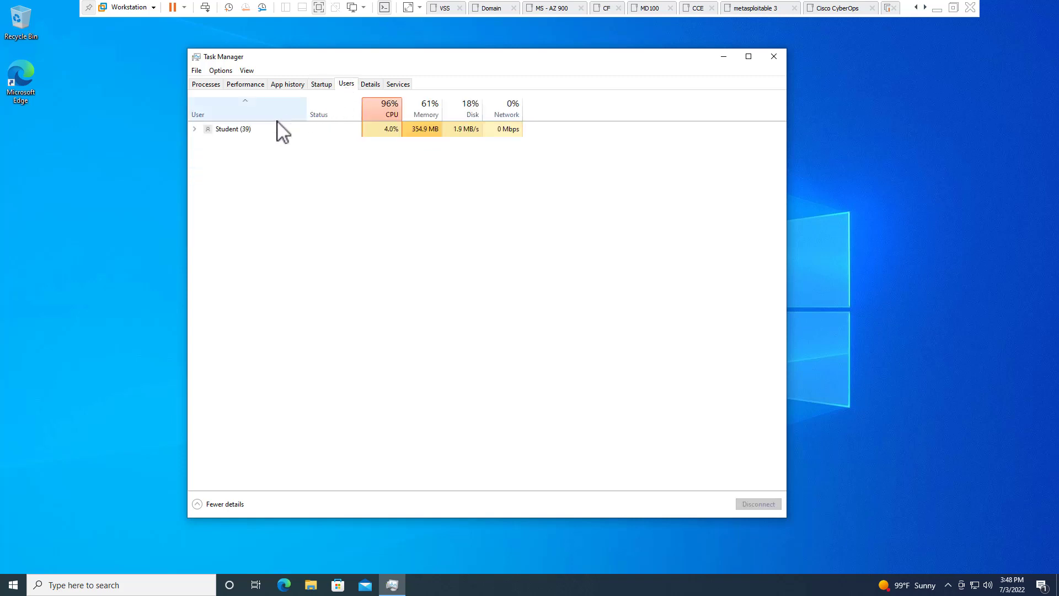
pyautogui.click(199, 129)
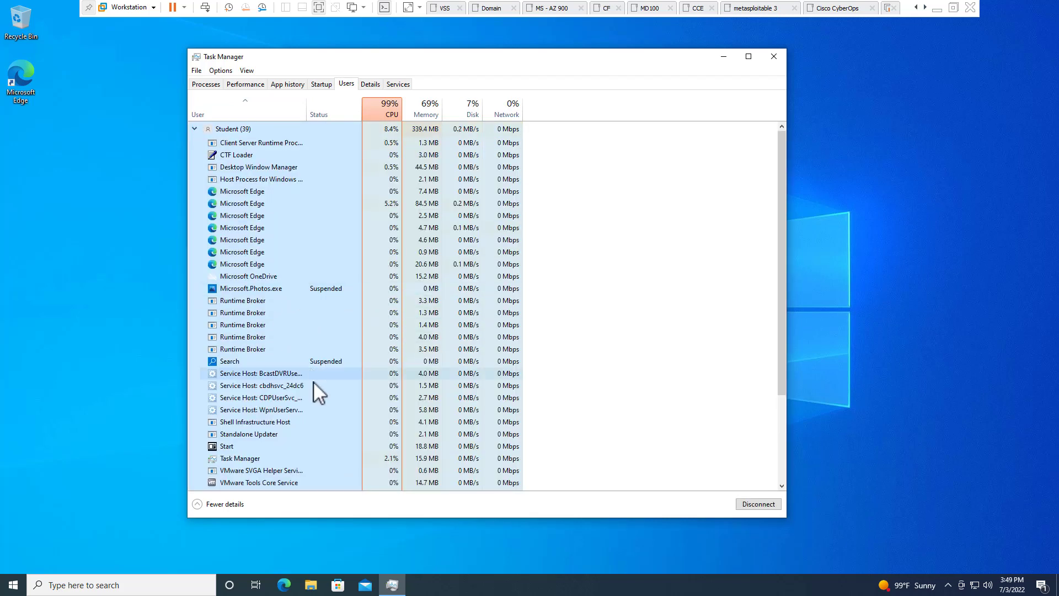
pyautogui.click(195, 129)
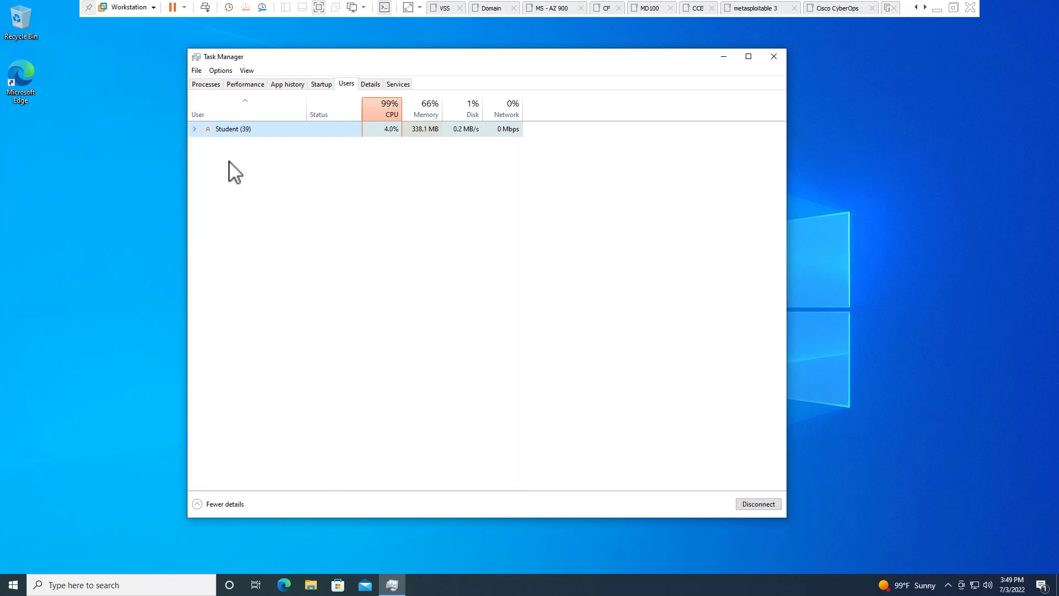
# Step: Show the Details tab and select the System process (PID 4)
pyautogui.click(372, 85)
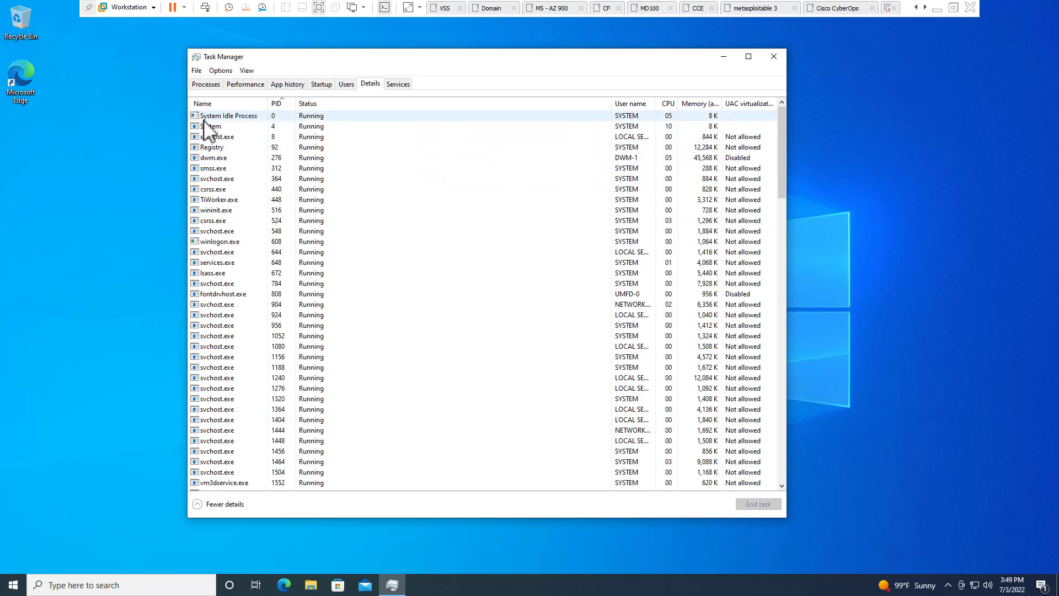
pyautogui.click(339, 238)
pyautogui.scroll(-9, 337, 237)
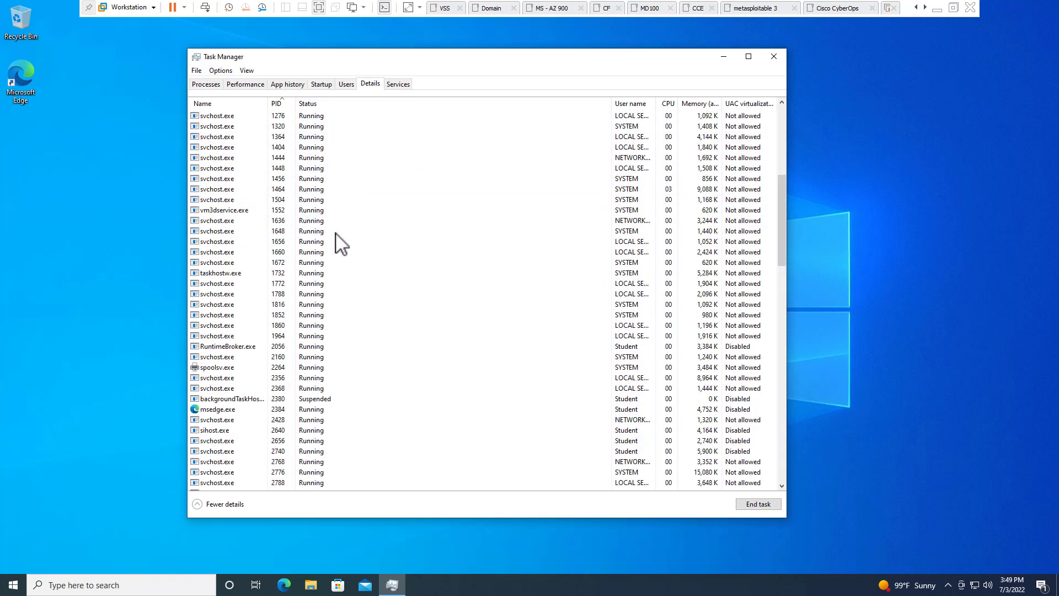
pyautogui.scroll(9, 339, 239)
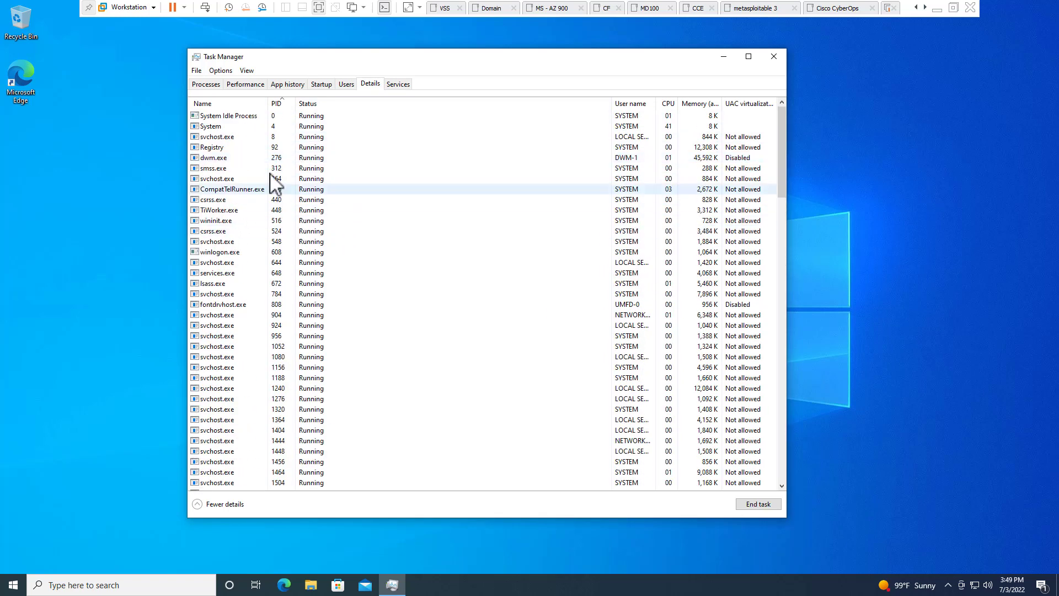
pyautogui.click(239, 116)
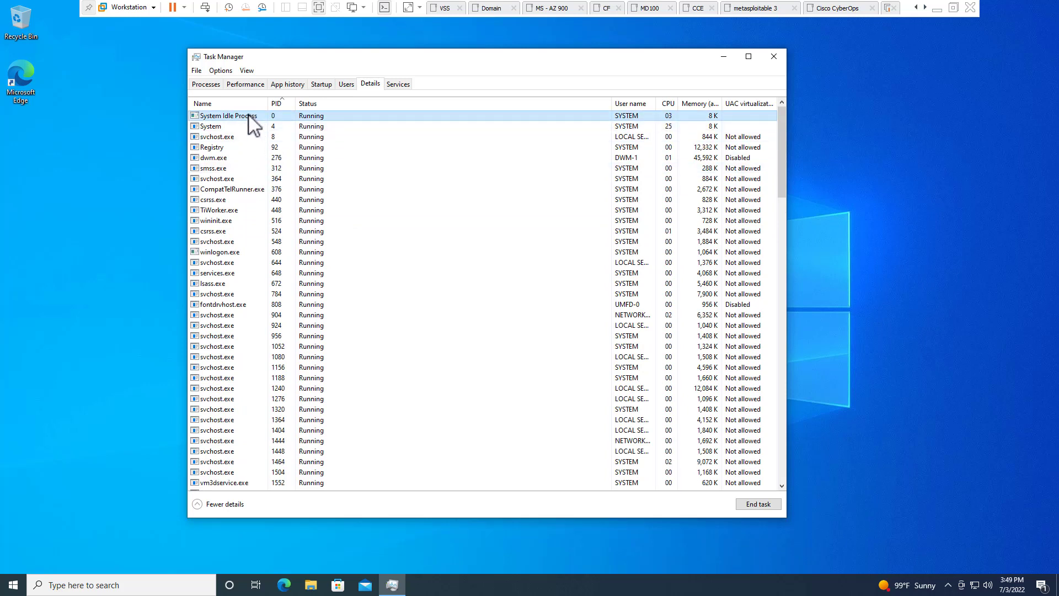
pyautogui.click(245, 126)
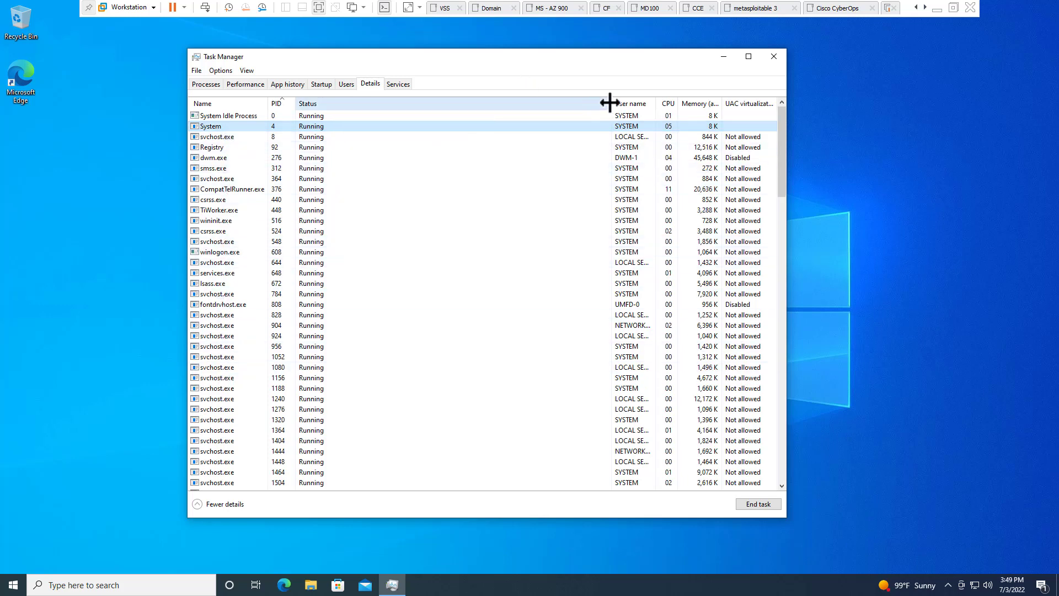
# Step: Narrow the Status column, view the Select columns list without adding any, and select System
pyautogui.moveTo(611, 101); pyautogui.dragTo(368, 110)
pyautogui.rightClick(558, 107)
pyautogui.click(574, 125)
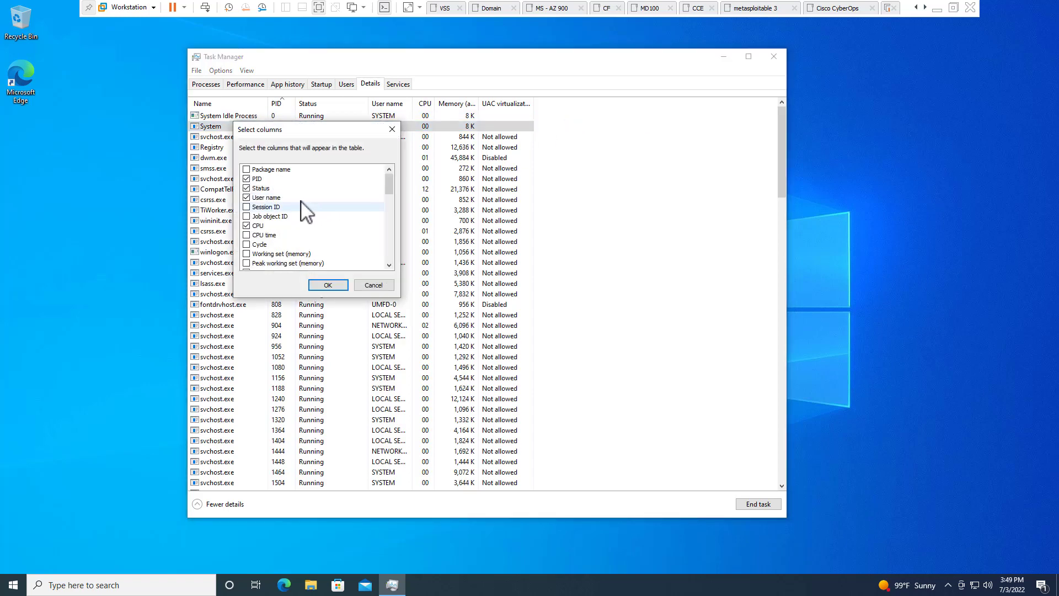
pyautogui.scroll(-5, 267, 188)
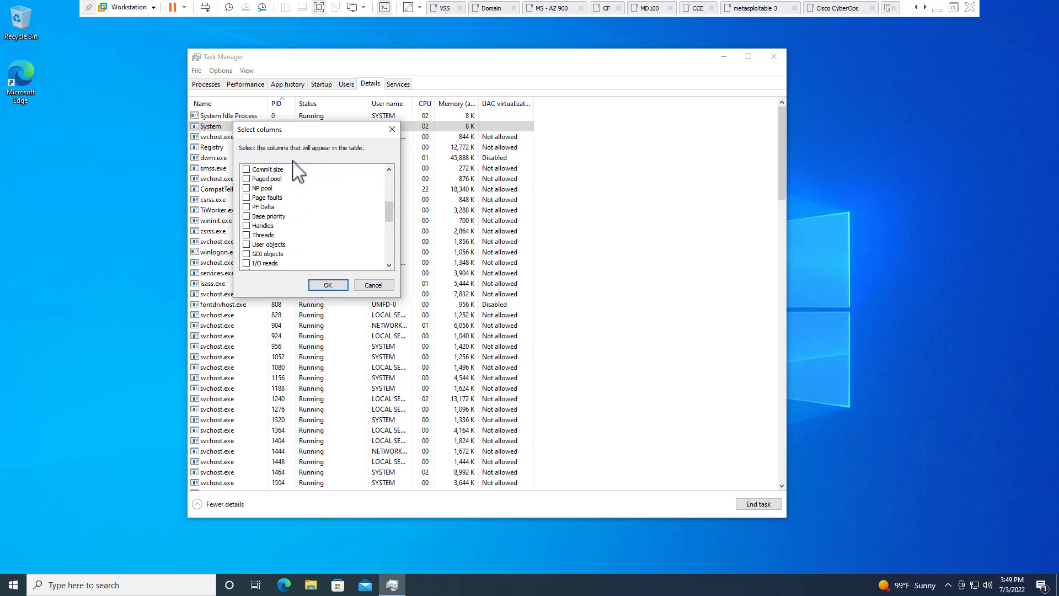
pyautogui.click(367, 286)
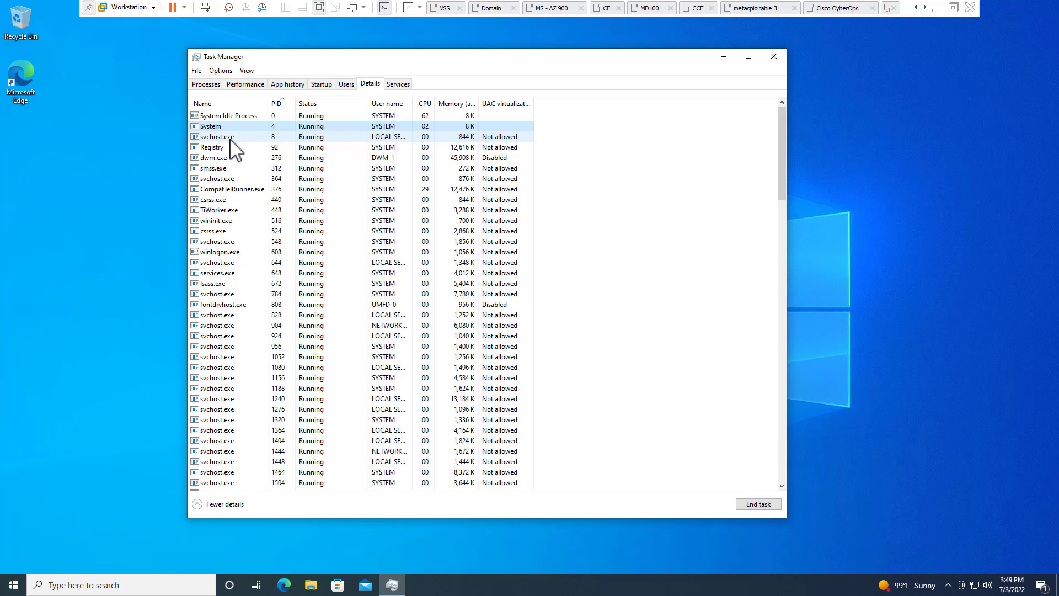
pyautogui.click(251, 128)
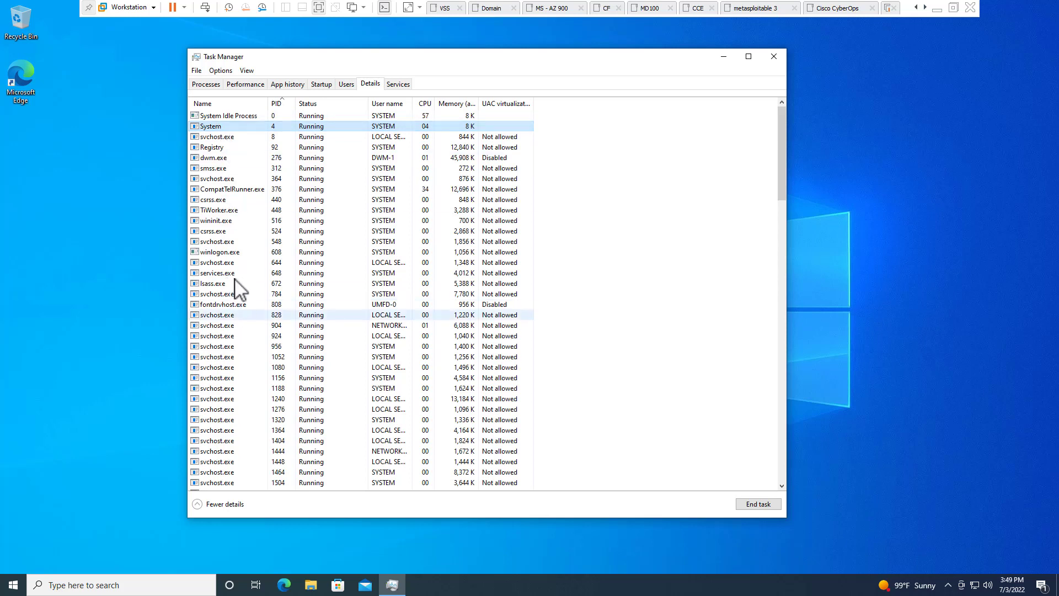
# Step: Show the Services tab and select several services, ending on Audiosrv (Windows Audio)
pyautogui.click(395, 86)
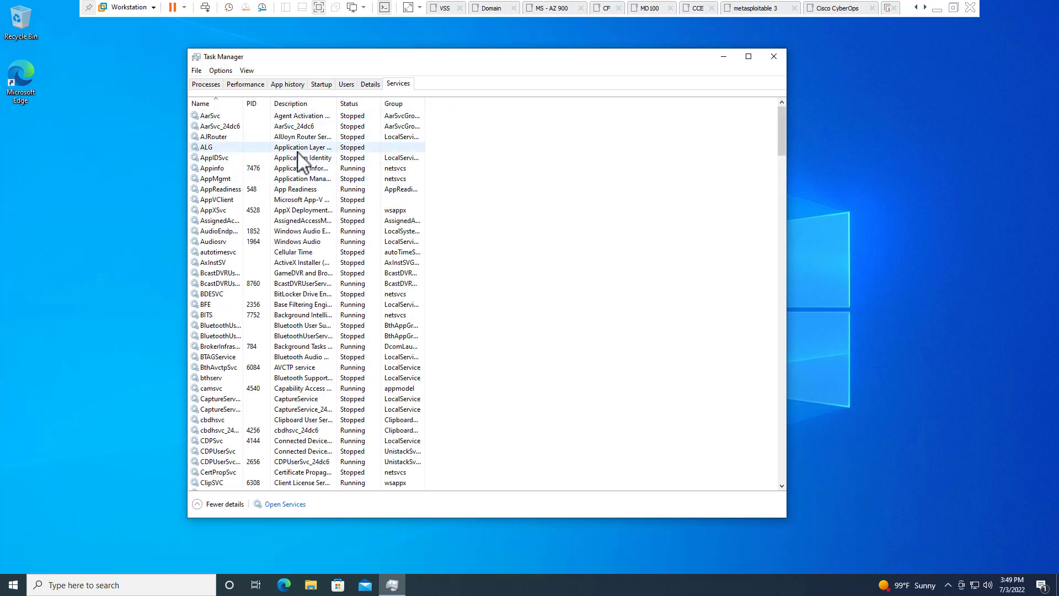
pyautogui.click(259, 189)
pyautogui.click(267, 210)
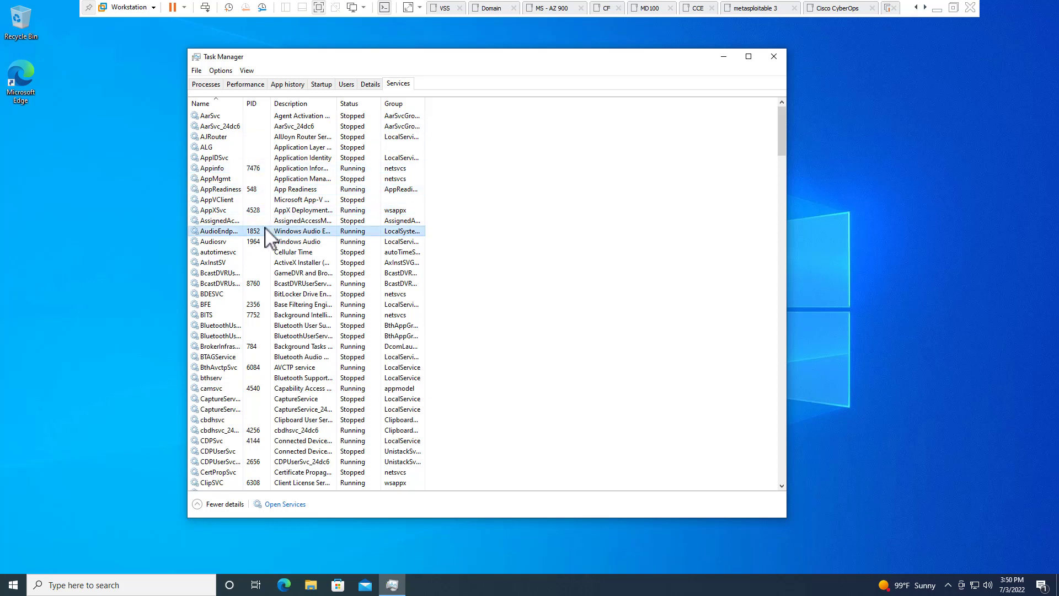
pyautogui.click(265, 243)
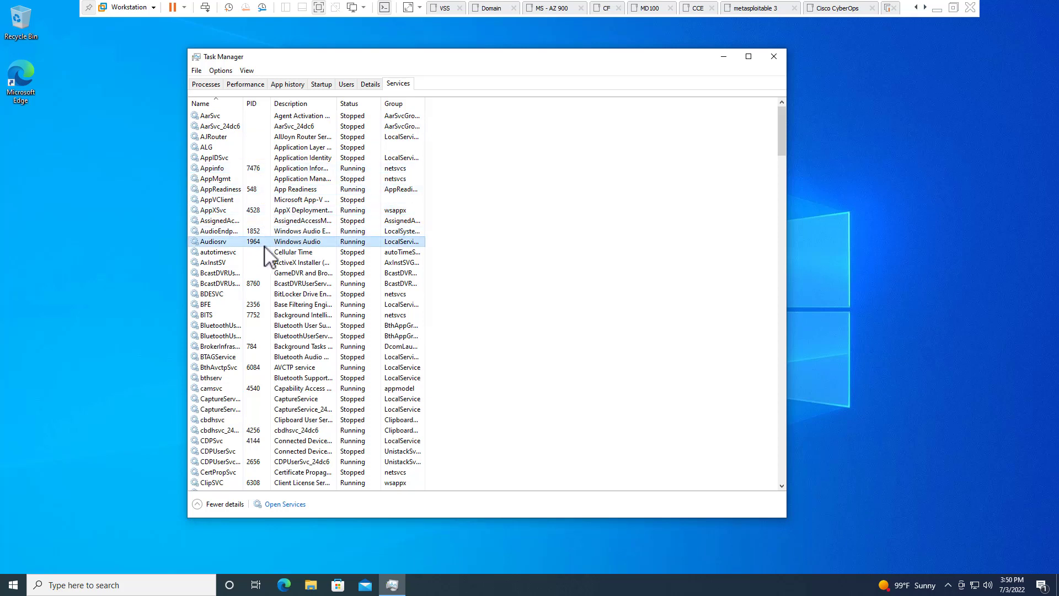